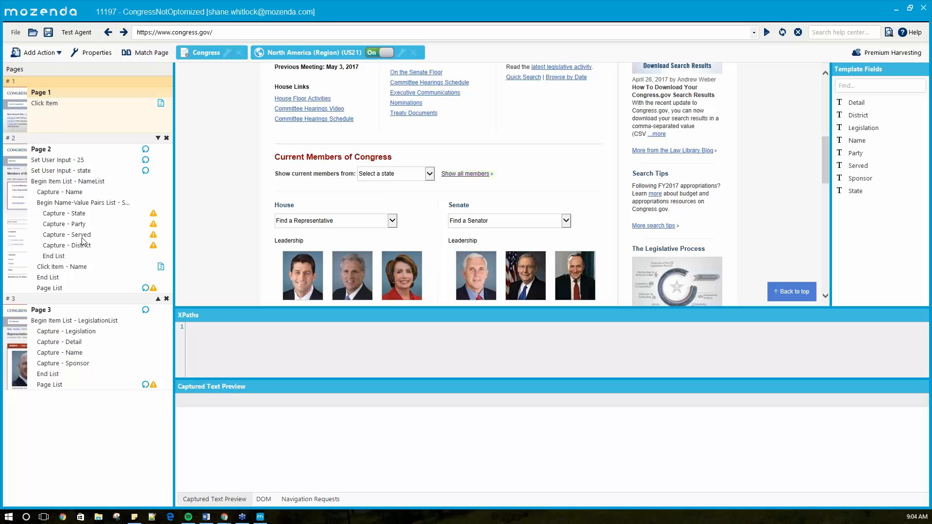
- Enlarge the web page preview and examine the Congress.gov home page from the header to Current Members of Congress
scroll(260, 225, up, 4)
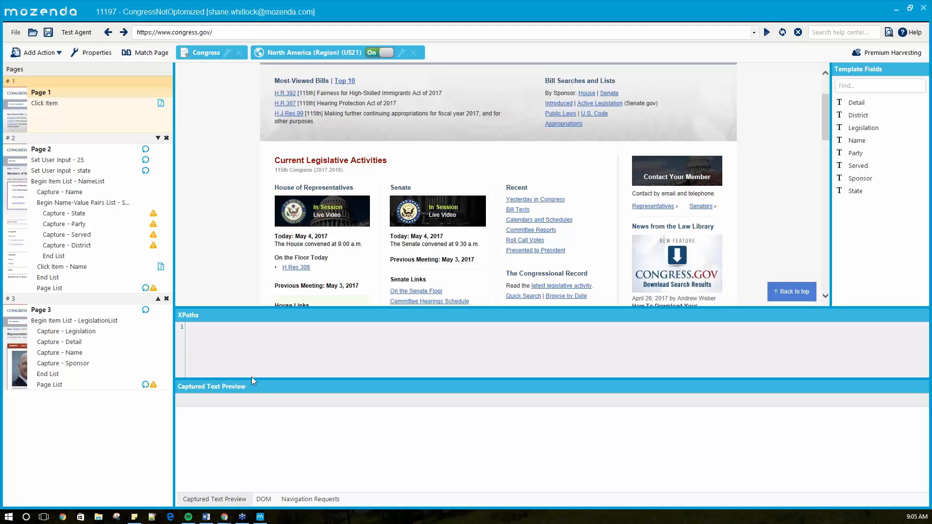
drag(249, 377, 247, 456)
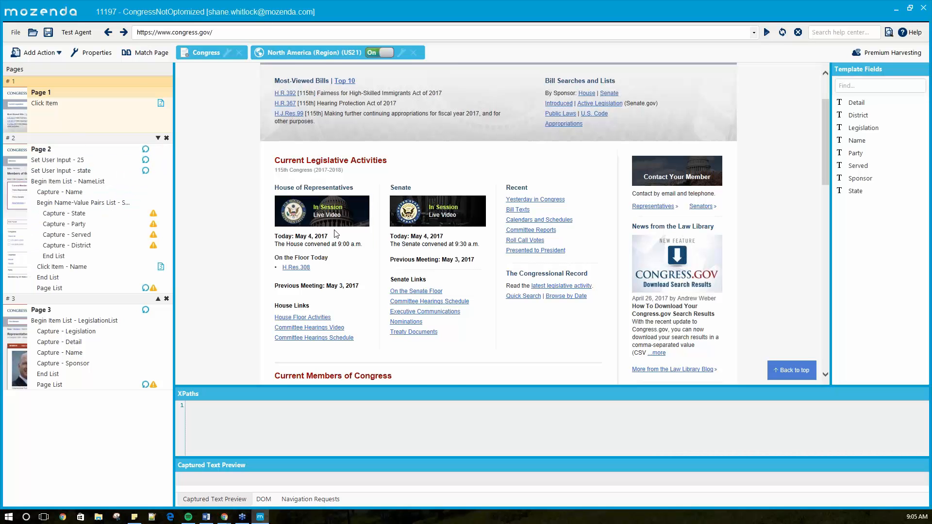
scroll(335, 233, up, 1)
scroll(297, 214, down, 2)
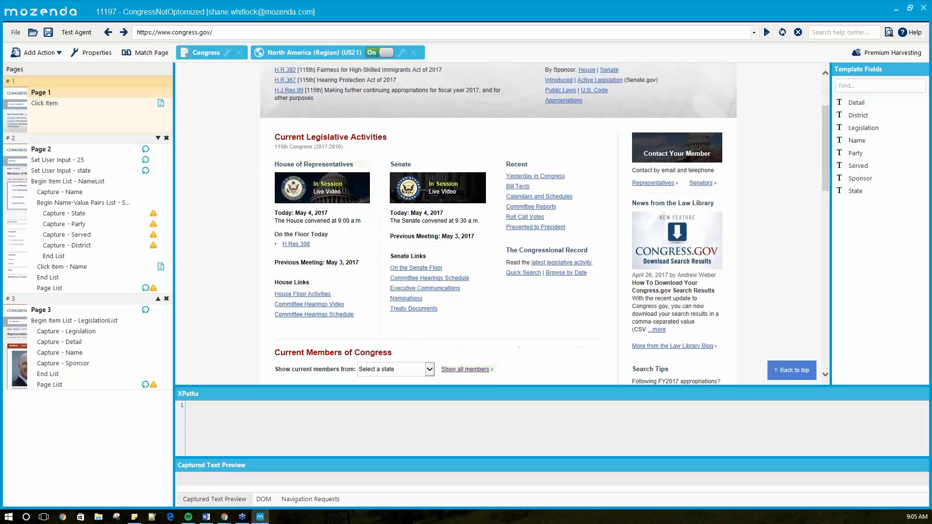
scroll(419, 219, down, 3)
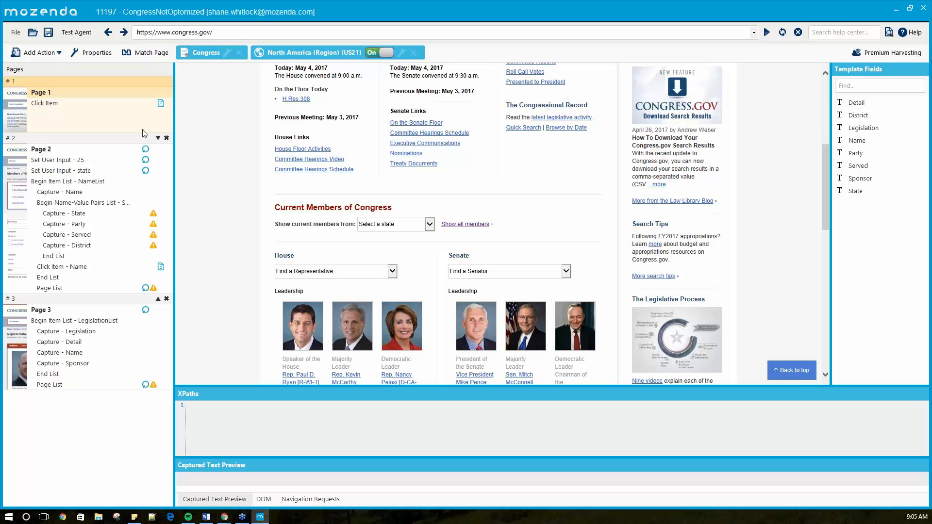
scroll(316, 240, up, 3)
scroll(316, 240, up, 2)
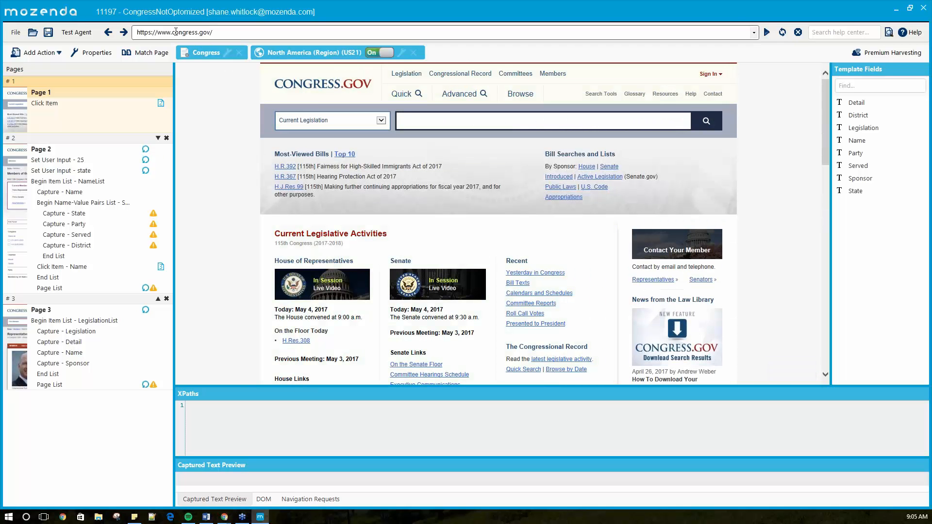
scroll(343, 122, down, 2)
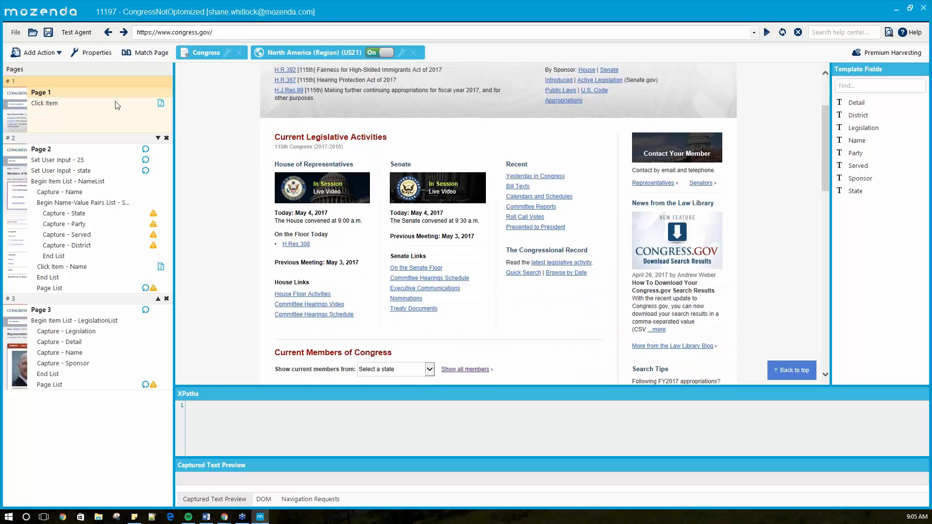
scroll(311, 141, down, 3)
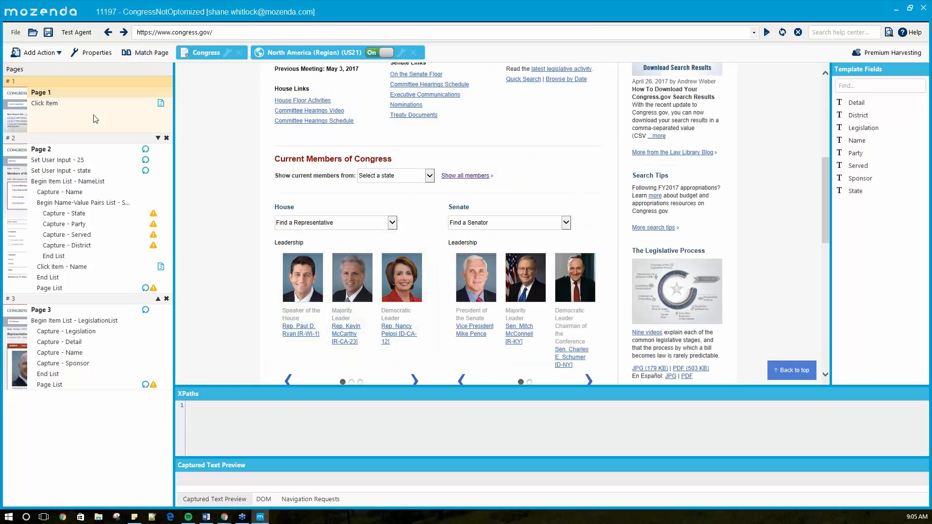
- Review Page 2's NameList, its Name capture and its name-value pairs list against the member entries on the web page
click(87, 184)
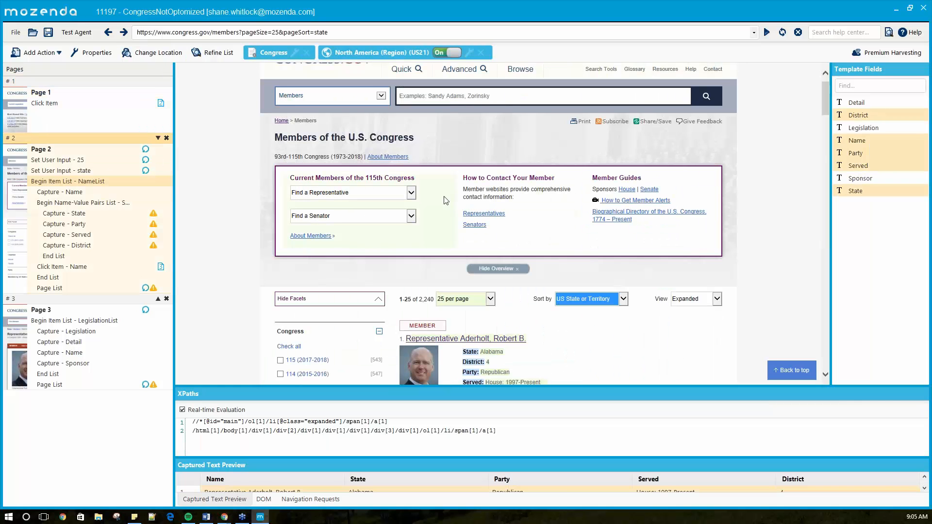
scroll(501, 164, down, 3)
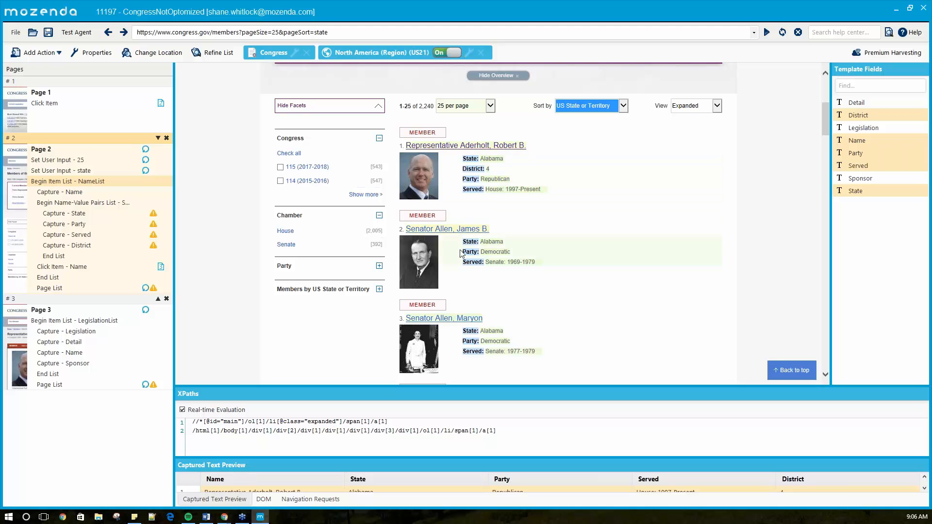
click(68, 193)
click(71, 202)
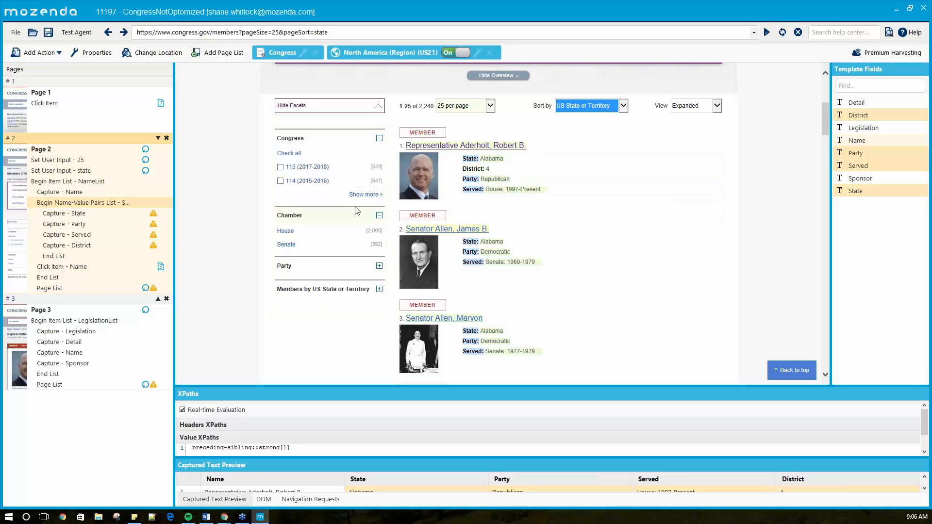
scroll(446, 240, down, 12)
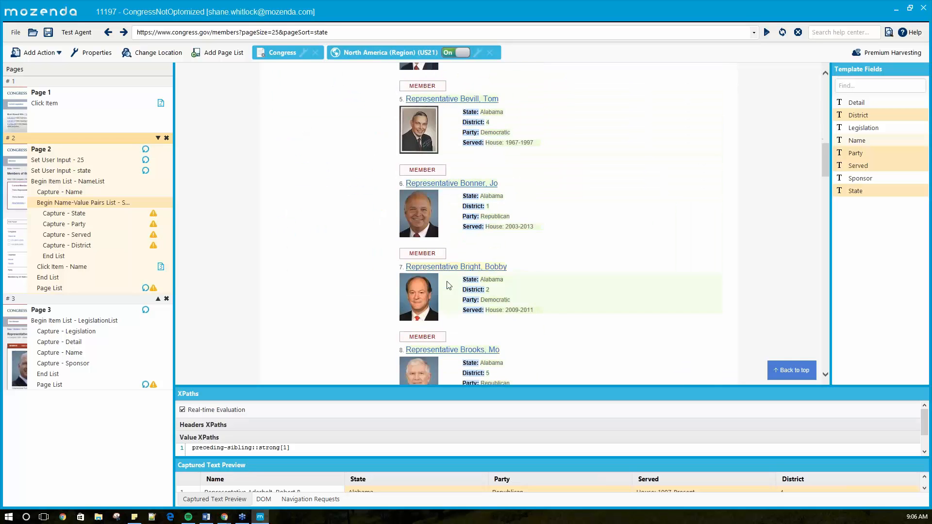
scroll(446, 285, up, 14)
scroll(482, 250, down, 1)
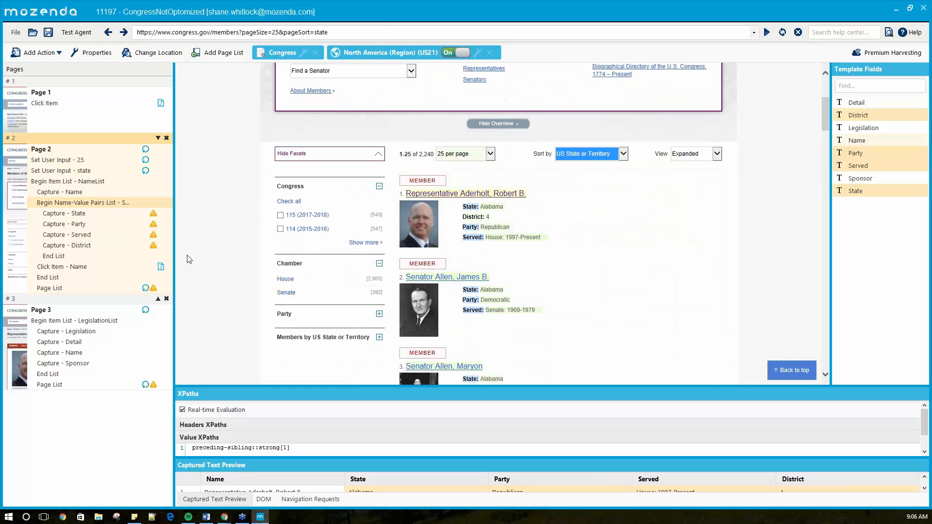
- Review Page 2's Click Item - Name action and Page 3's Name capture against the sponsored legislation list
click(96, 272)
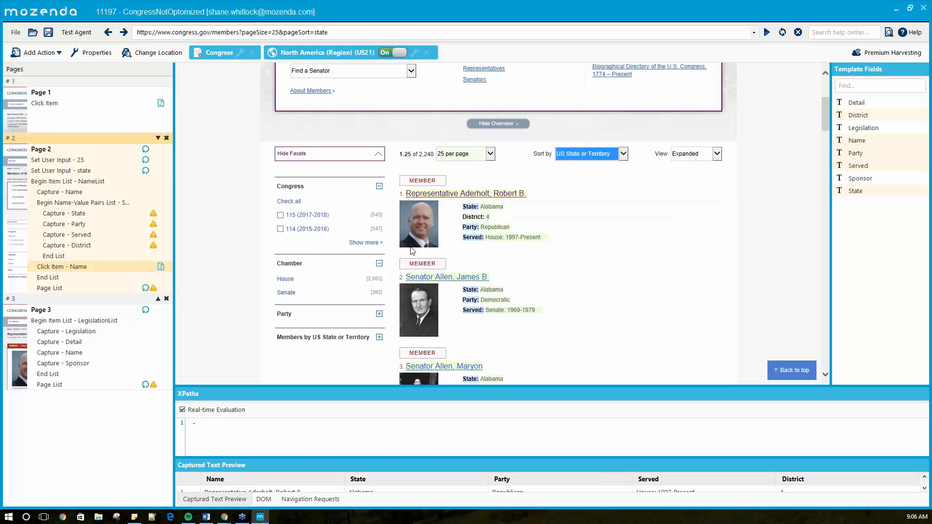
click(99, 355)
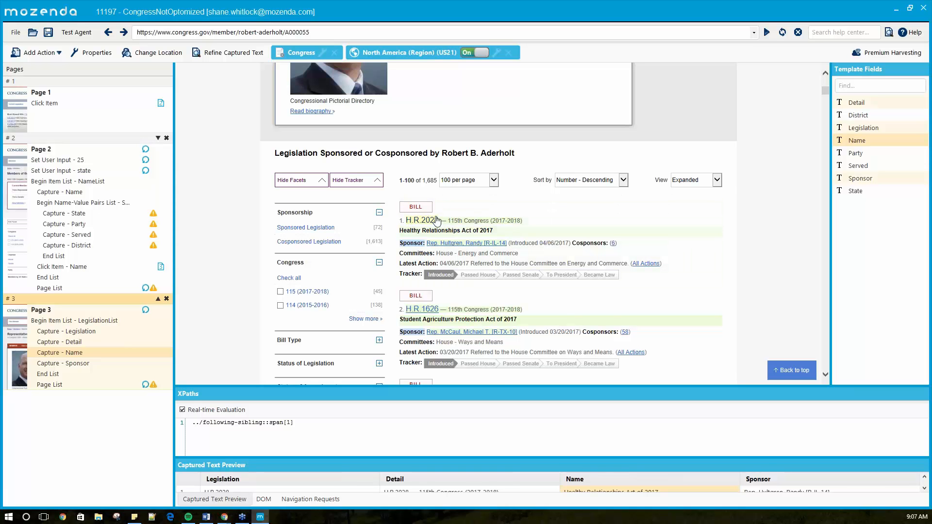
scroll(435, 195, down, 1)
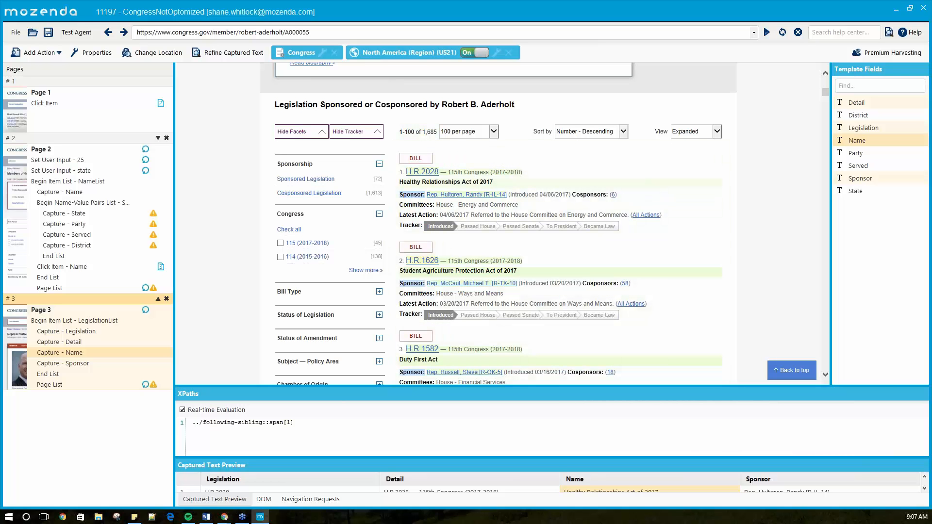
- Inspect Page 2's District capture and check which member entries on the web page include a district
click(123, 246)
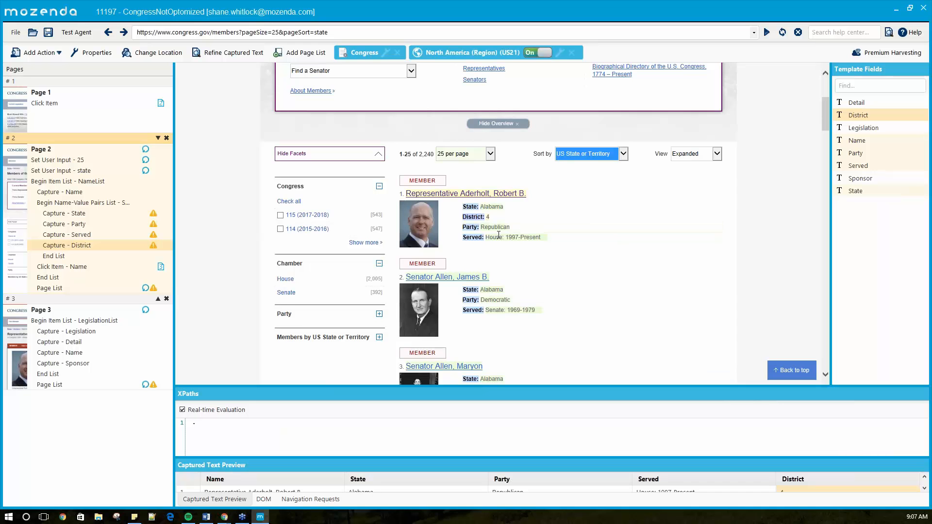
scroll(498, 235, down, 1)
scroll(497, 235, down, 3)
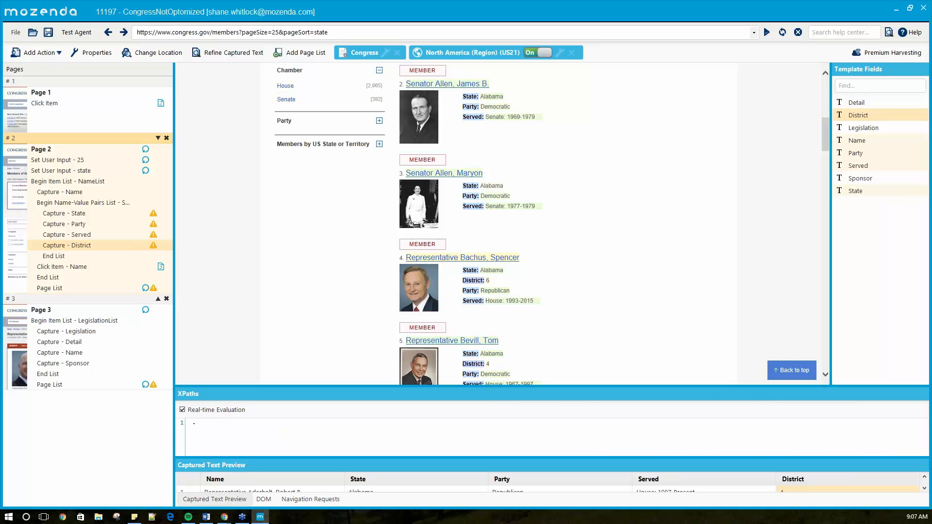
- Switch to the Mozenda web console in Chrome, maximize it, and show the statistics of the CongressNotOptomized job in a widened statistics pane
click(224, 517)
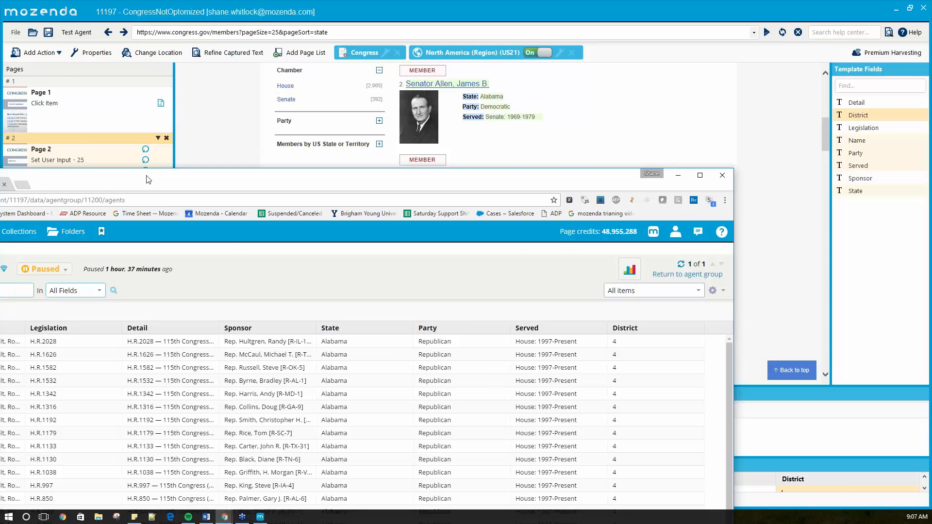
double_click(148, 179)
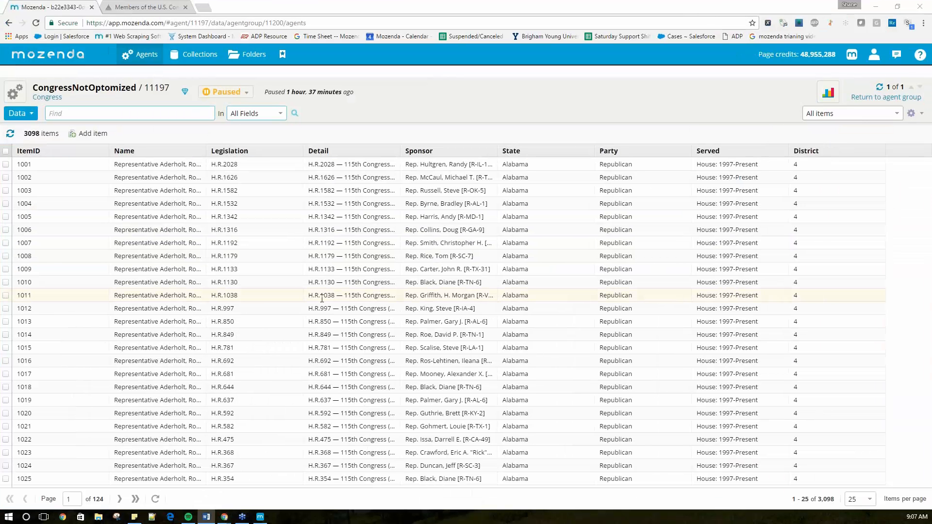
click(19, 113)
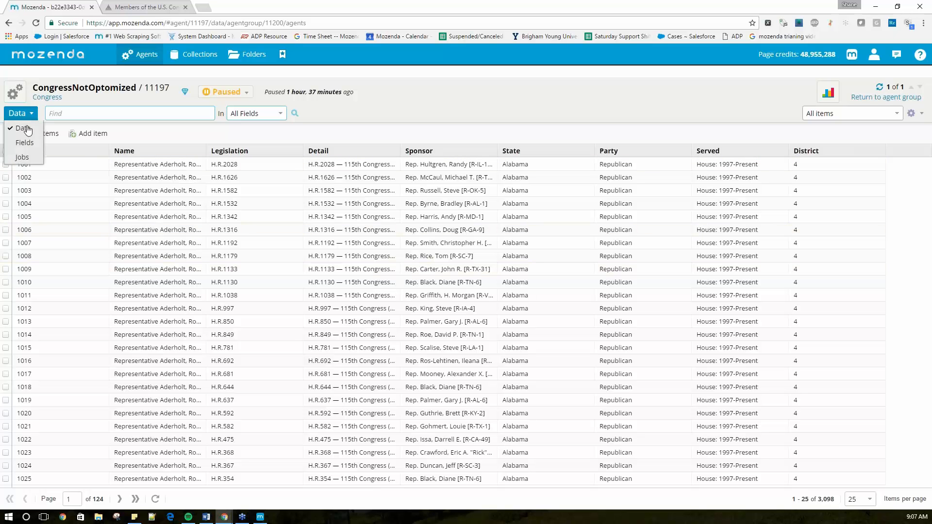
click(28, 161)
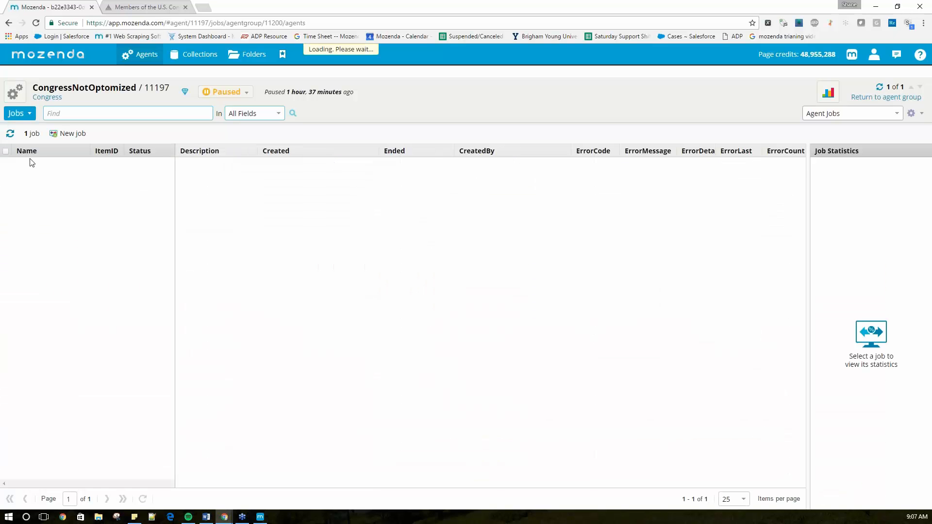
click(22, 165)
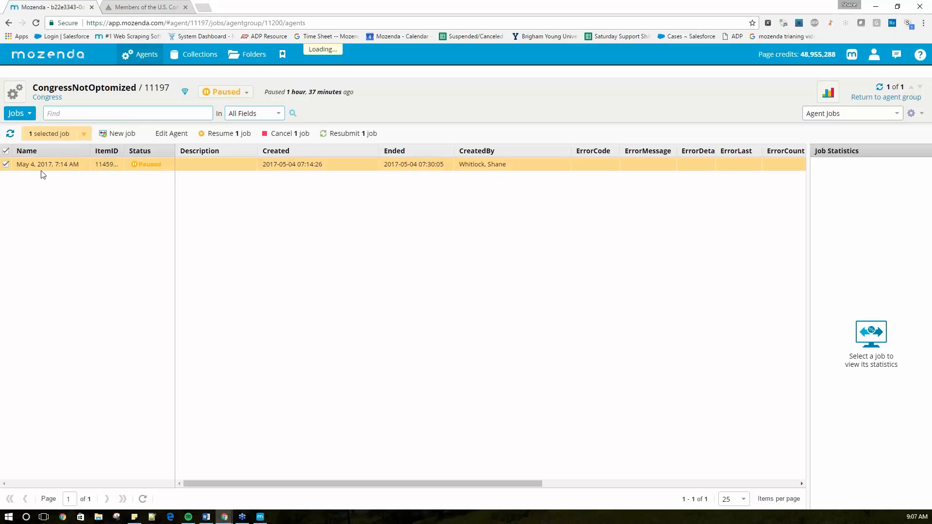
drag(807, 161, 584, 213)
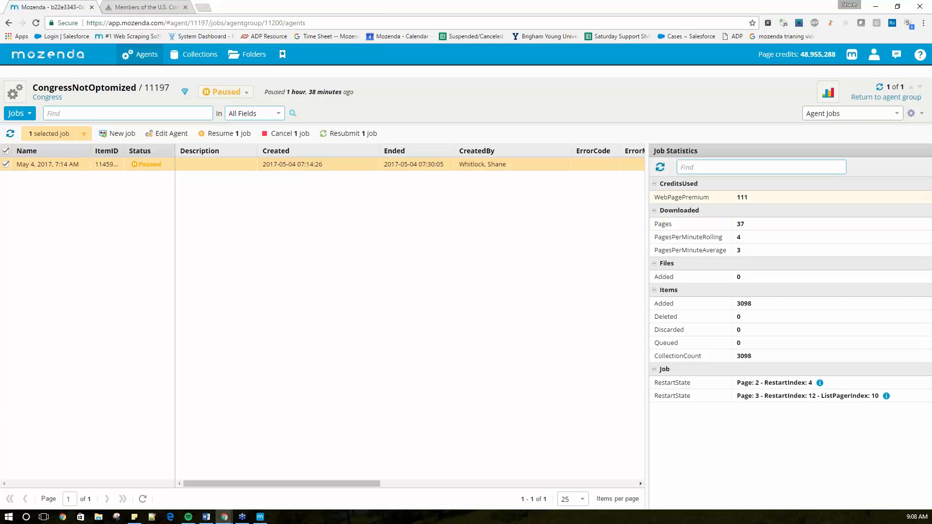
- Return to the agent's collected data and go to the last page of items
click(15, 114)
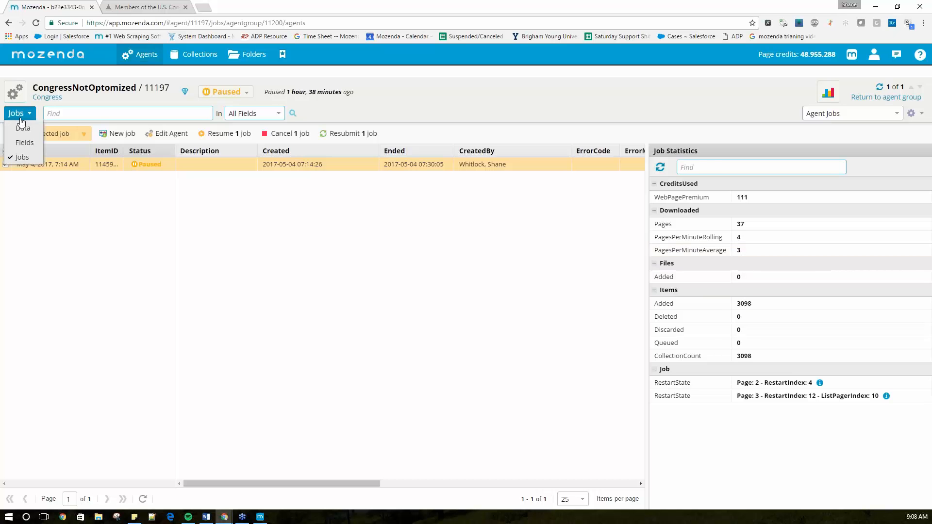
click(18, 132)
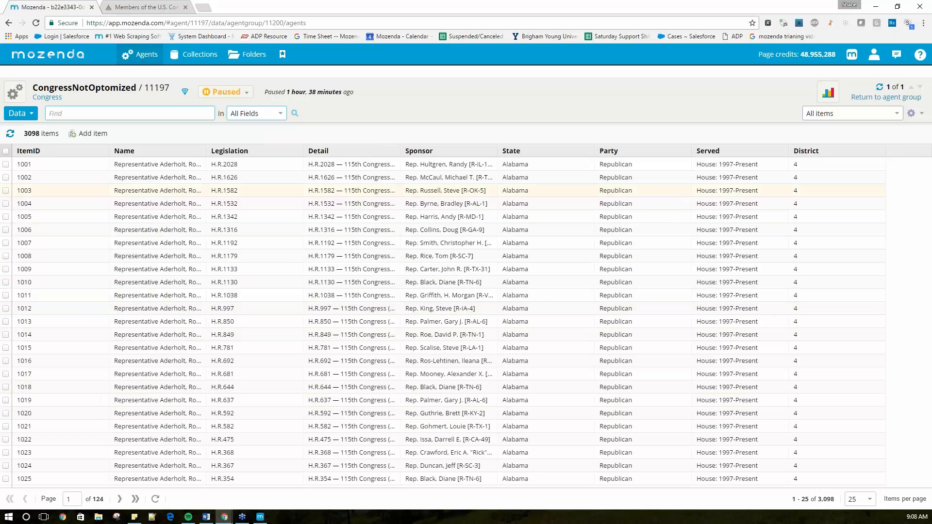
click(135, 500)
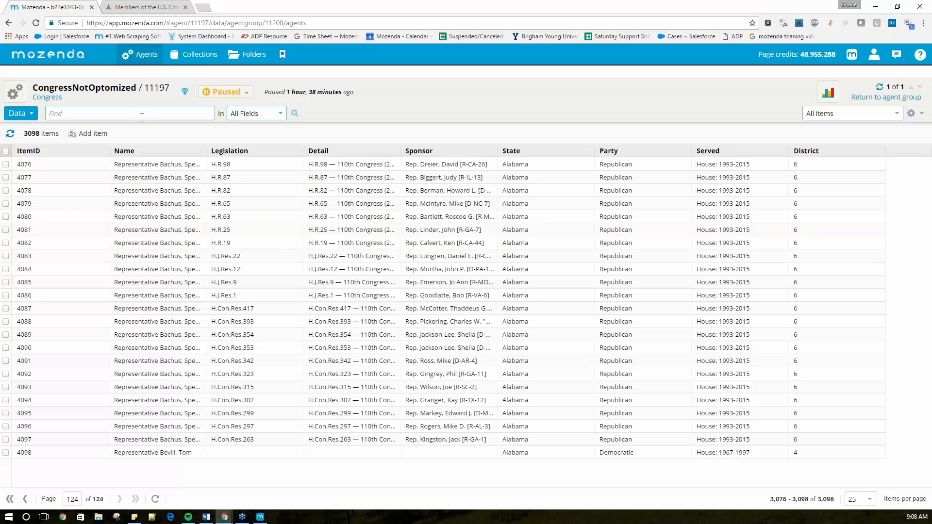
- Switch back to the Mozenda agent builder and examine Page 2's member list along with its page size and sort settings
click(267, 517)
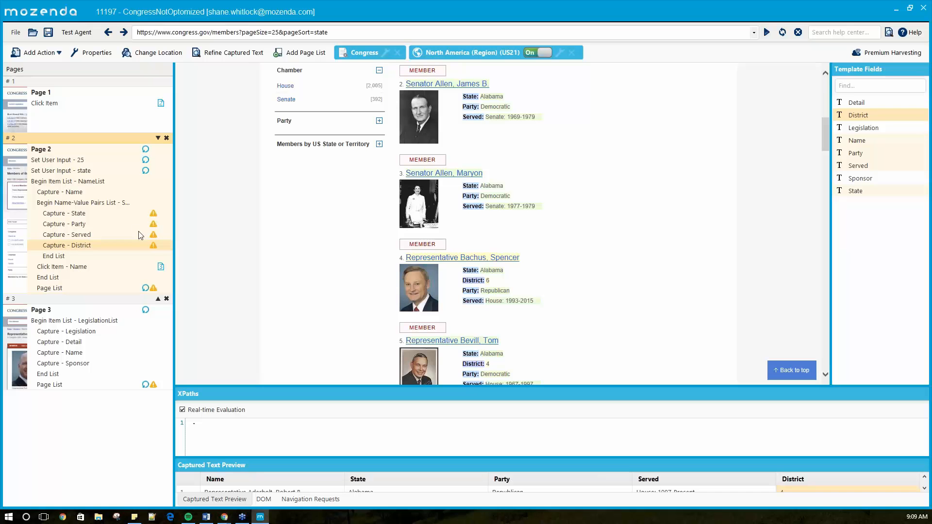
scroll(308, 262, up, 5)
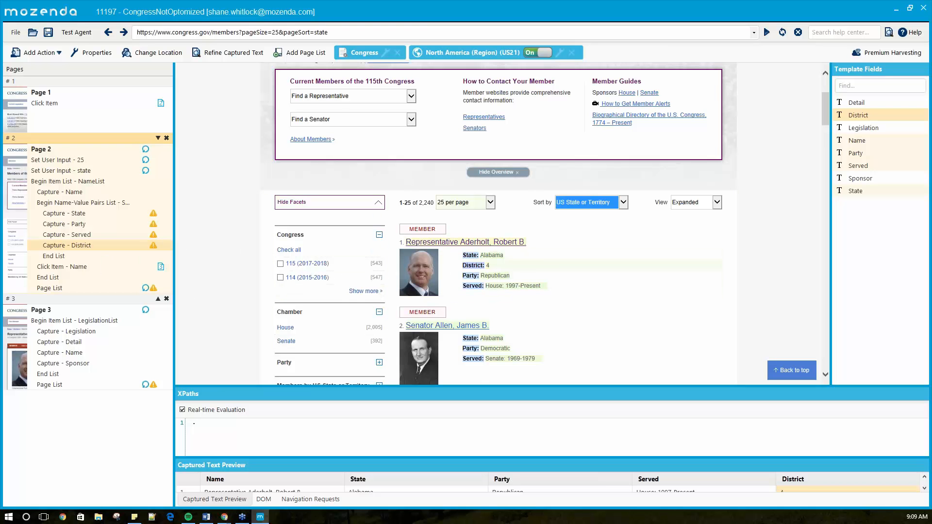
scroll(565, 239, down, 1)
scroll(566, 239, down, 3)
scroll(503, 250, up, 1)
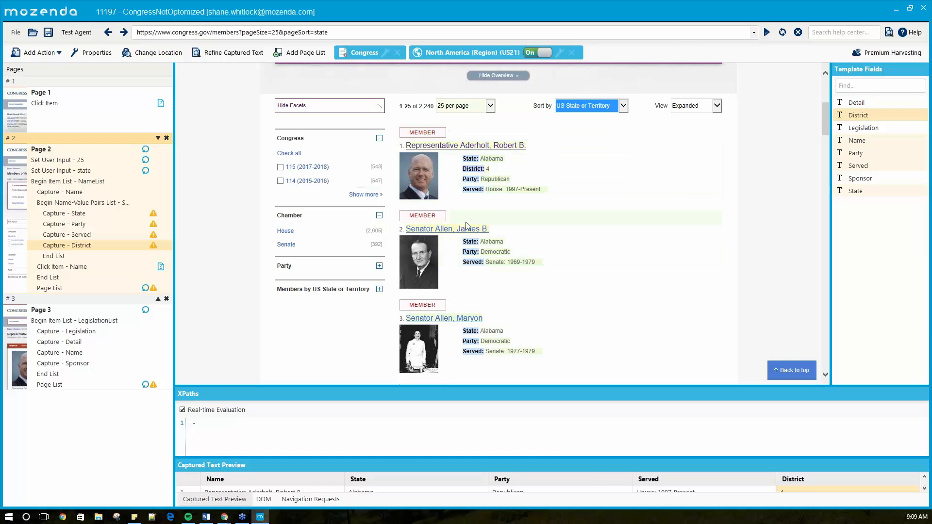
scroll(458, 253, down, 3)
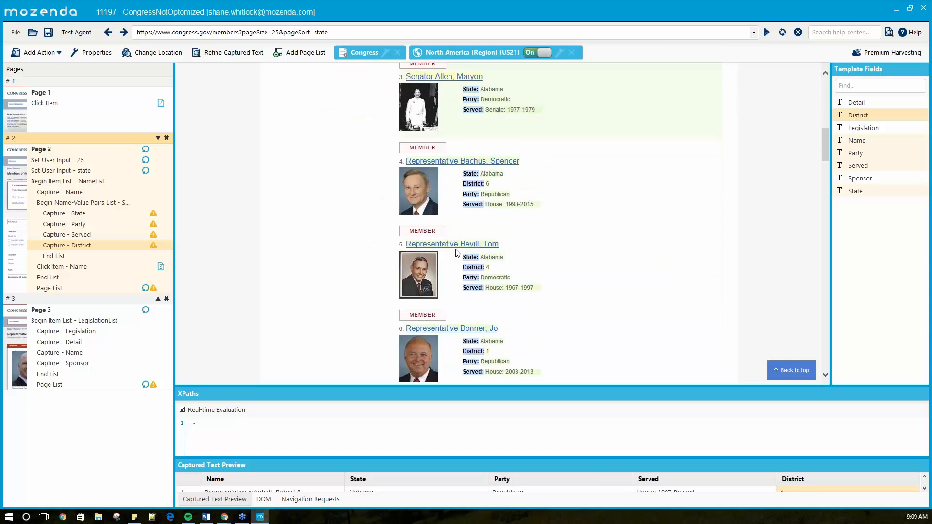
scroll(442, 252, up, 7)
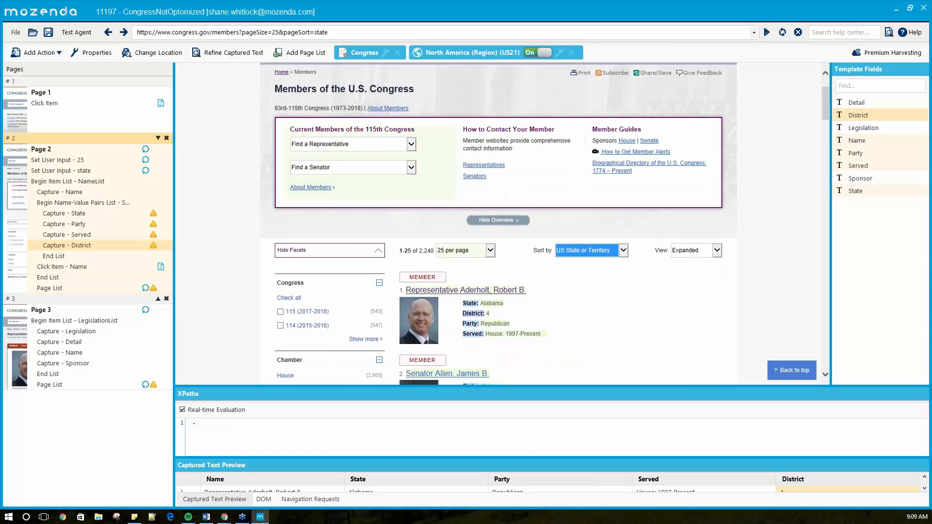
scroll(388, 264, up, 2)
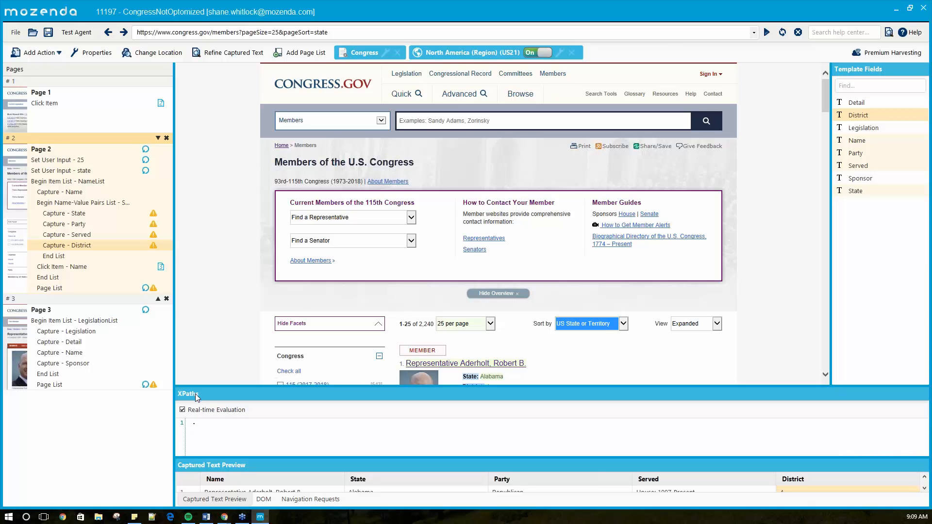
- Switch to the Mozenda console window in Chrome and bring up the Members of the U.S. Congress page there
mouse_move(224, 518)
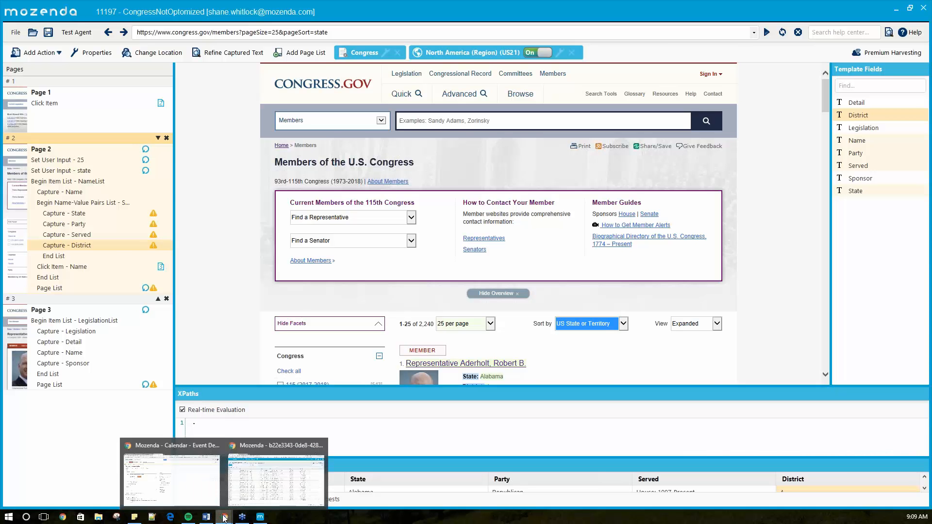
click(276, 478)
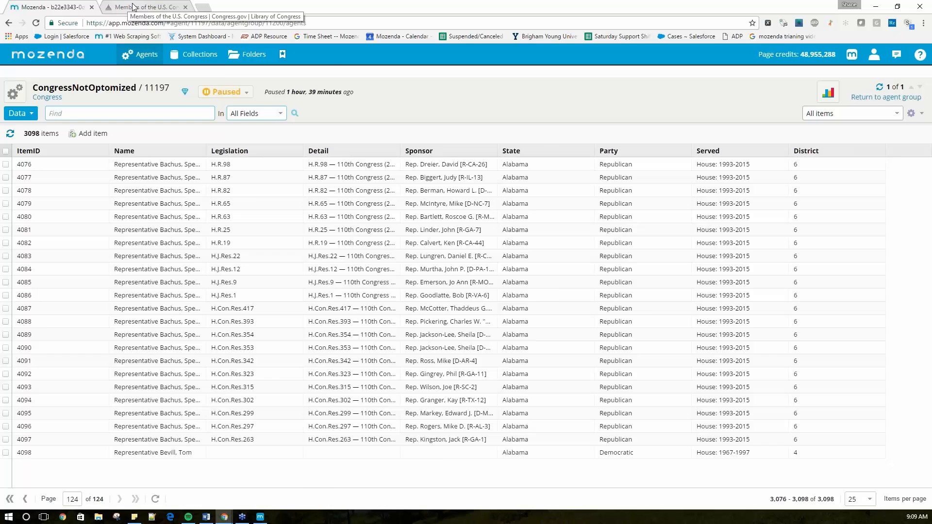
click(133, 7)
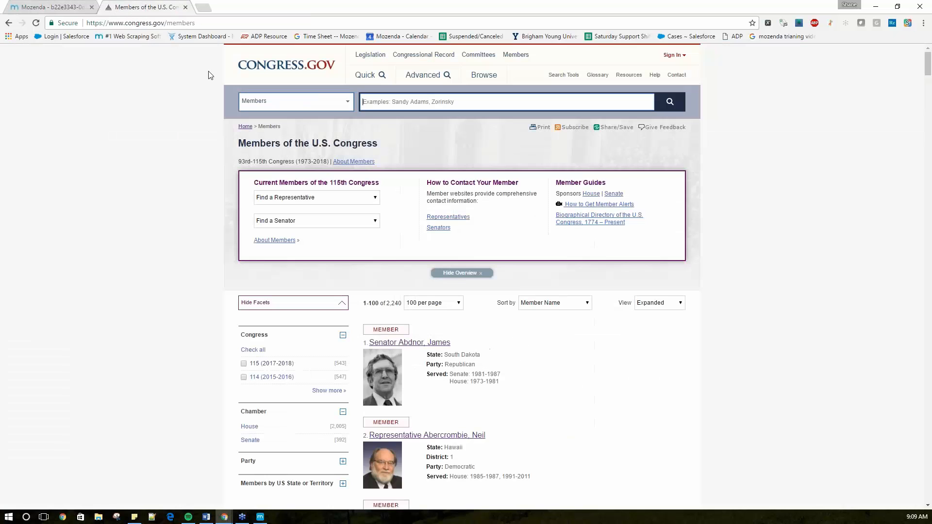
- Open the Congress.gov home page at its Current Members of Congress section, and open Page 1's properties in the Mozenda agent builder for comparison
click(252, 64)
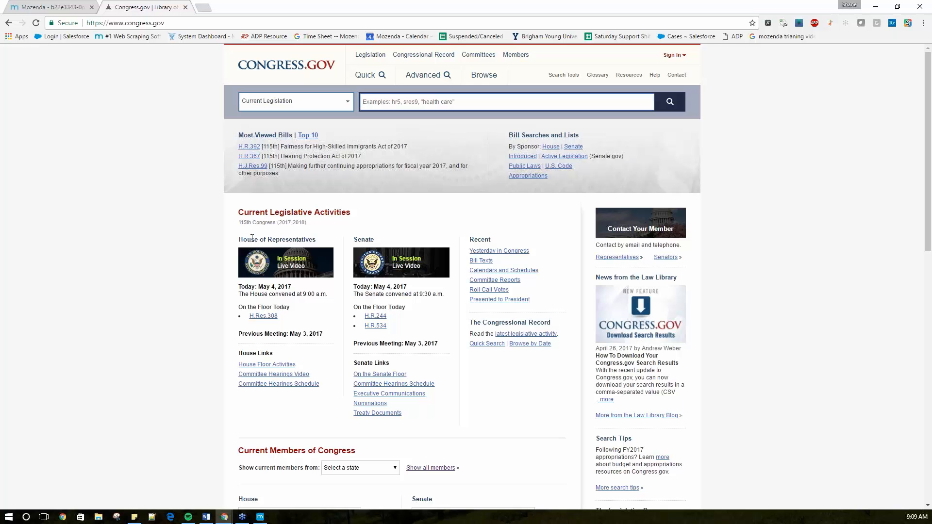
scroll(356, 215, down, 6)
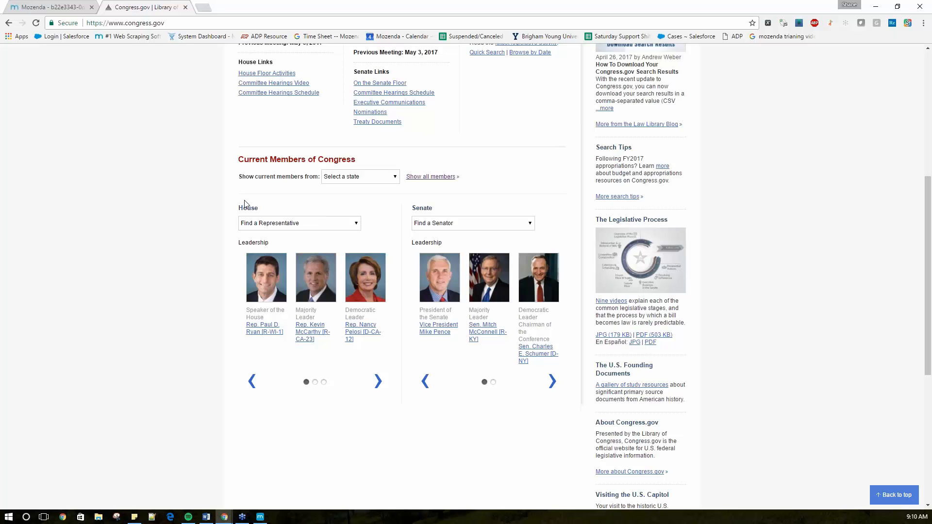
scroll(245, 204, down, 2)
click(260, 516)
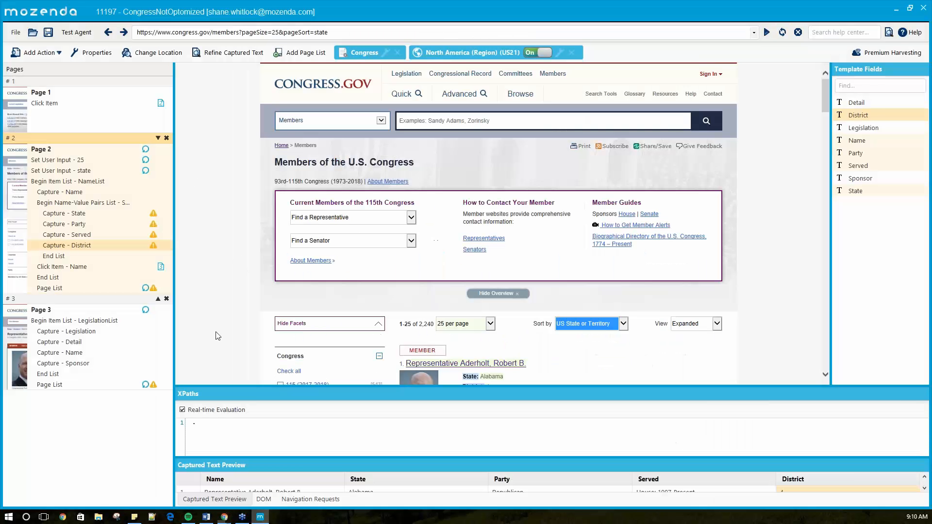
double_click(49, 95)
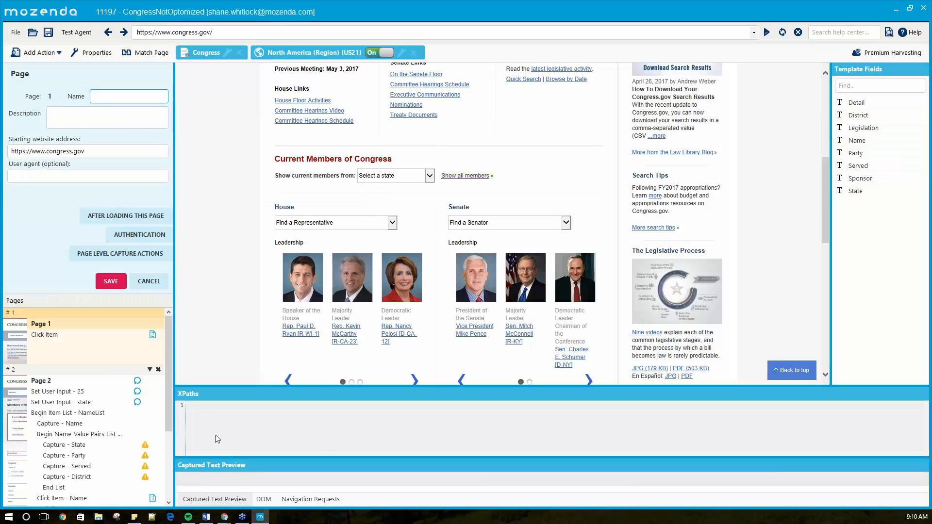
- Switch back to Congress.gov in Chrome, show all members of Congress, and select the members page's web address
mouse_move(224, 516)
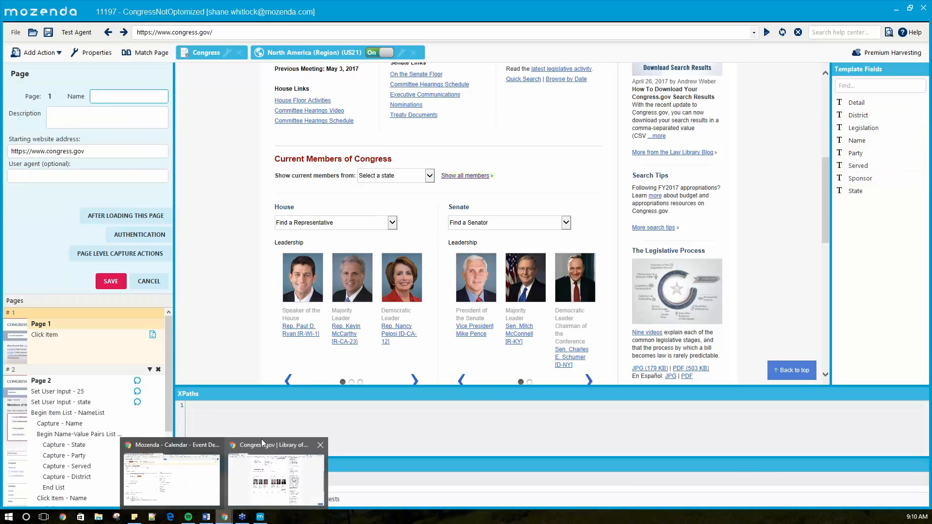
click(282, 482)
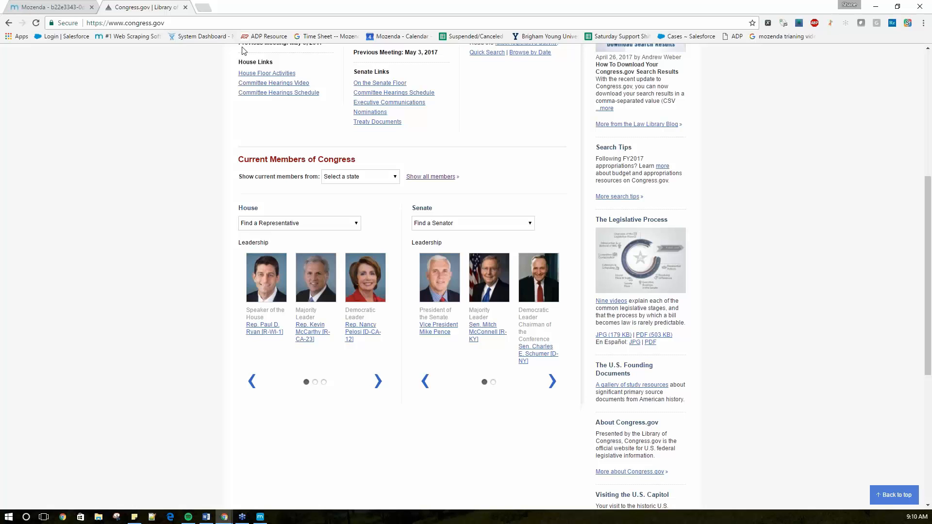
click(433, 178)
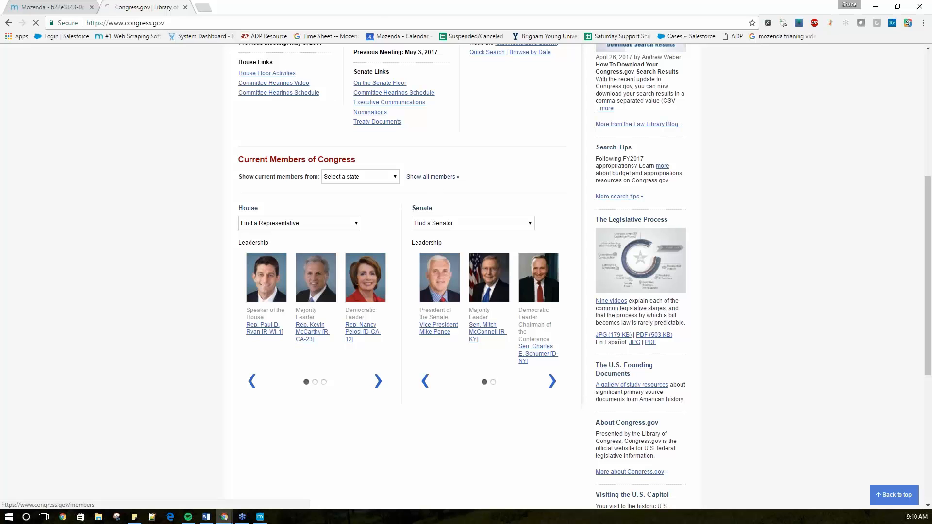
scroll(470, 211, down, 3)
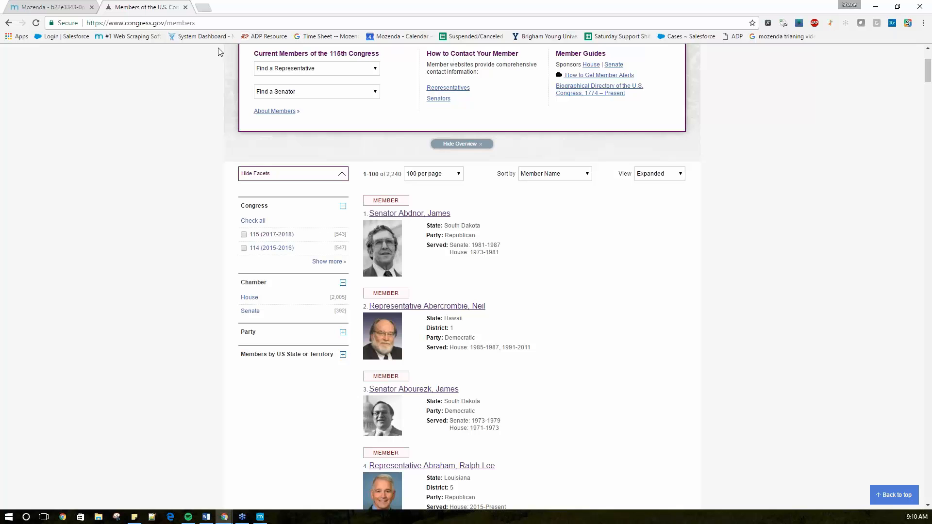
click(181, 23)
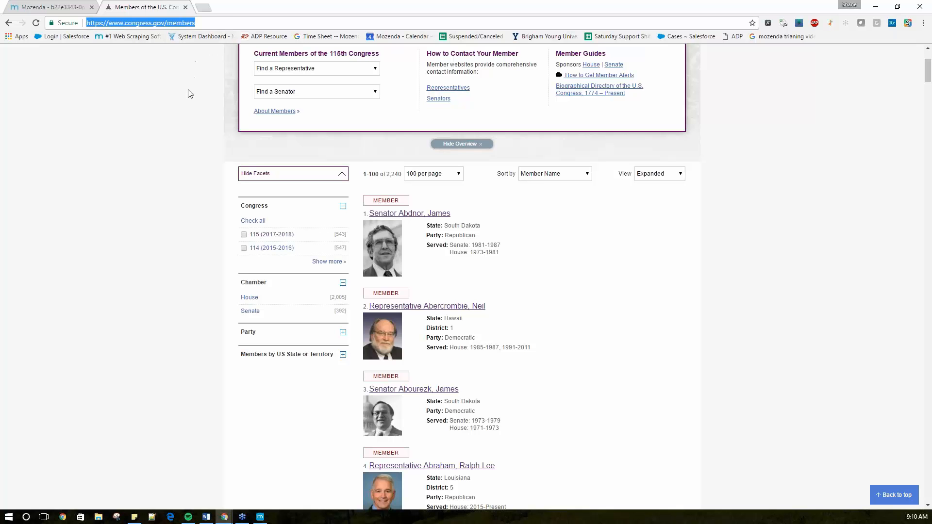
- Return to the Mozenda agent builder and inspect Page 1's Click Item action and its starting website address
click(260, 516)
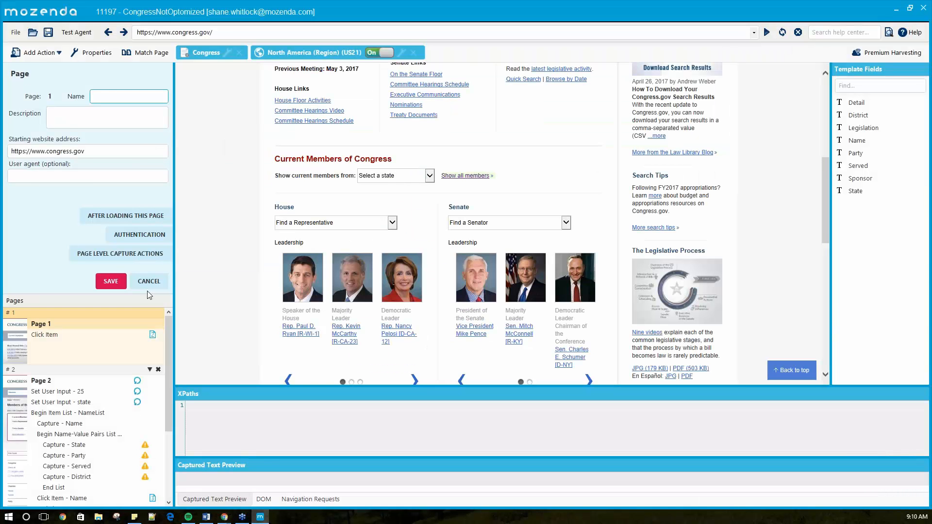
click(148, 285)
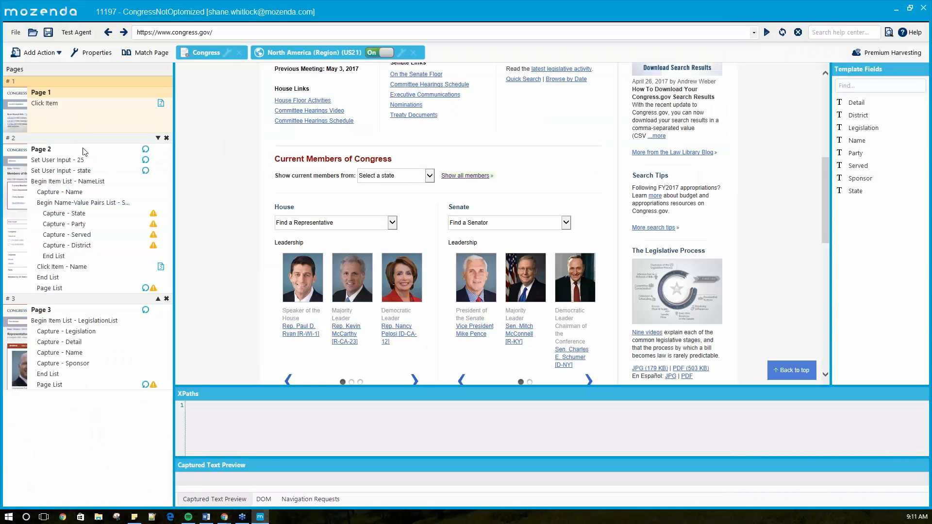
click(79, 104)
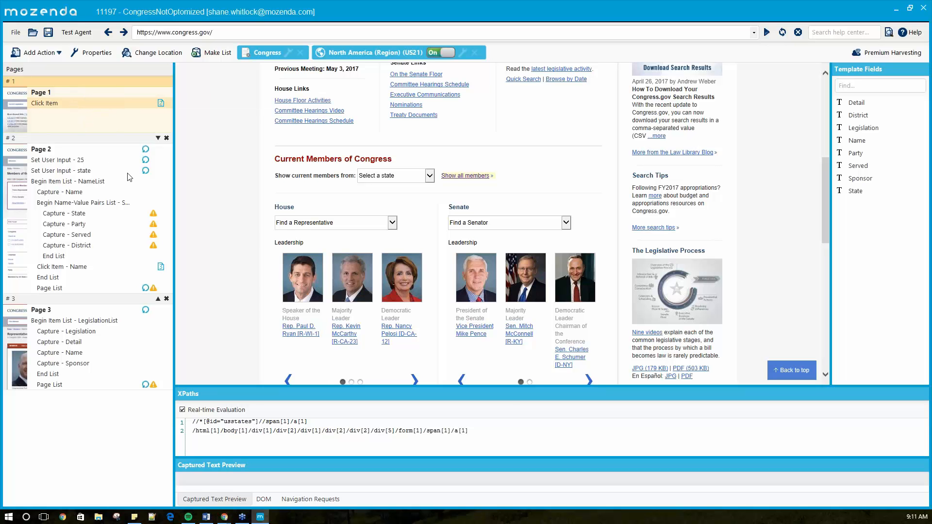
double_click(58, 92)
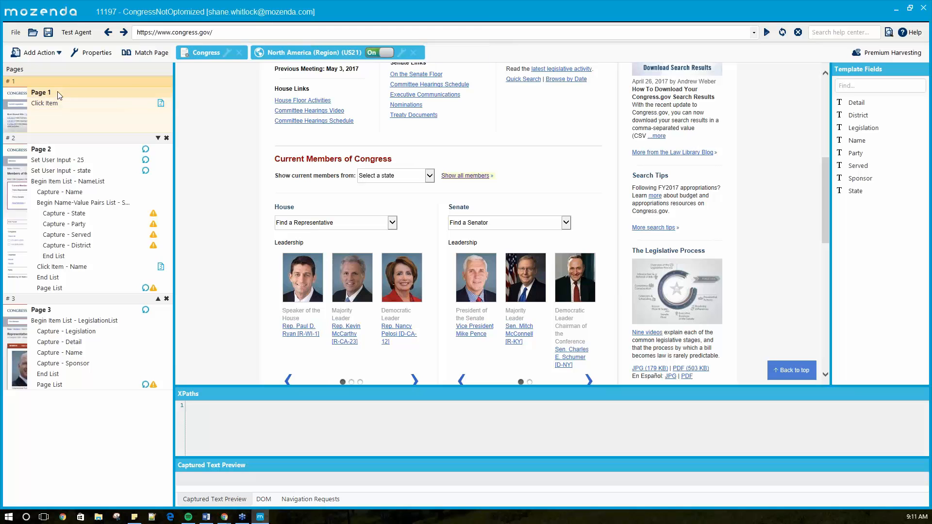
click(70, 155)
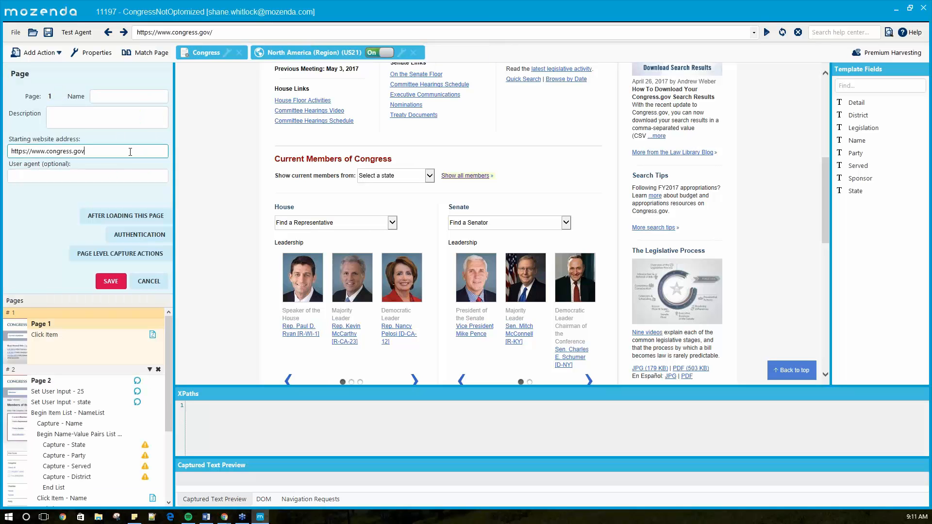
- Switch to the members page in Chrome, set the list to 25 per page, and examine the page size parameter in the address
mouse_move(224, 517)
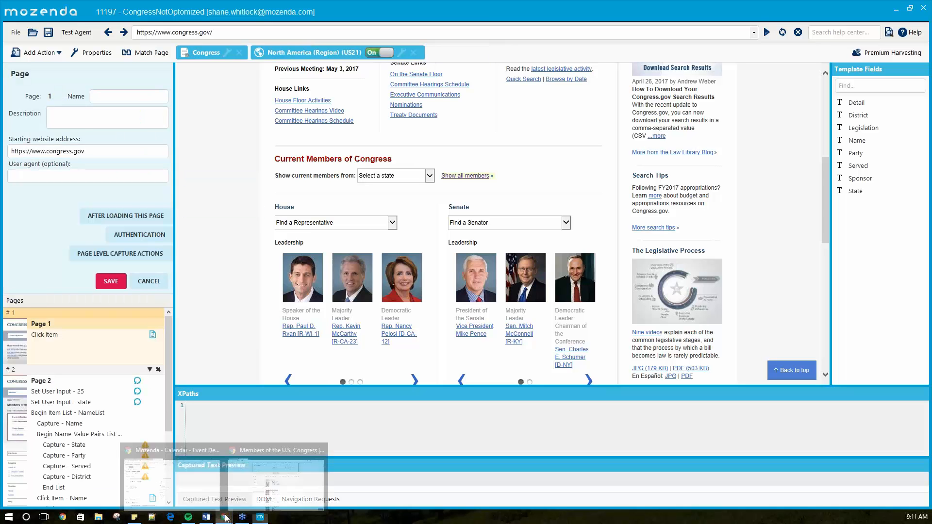
click(272, 480)
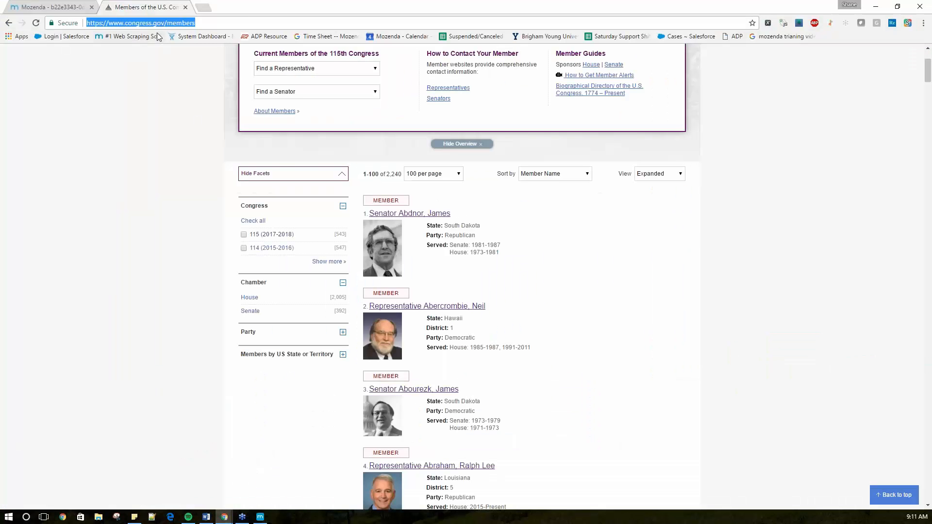
click(252, 22)
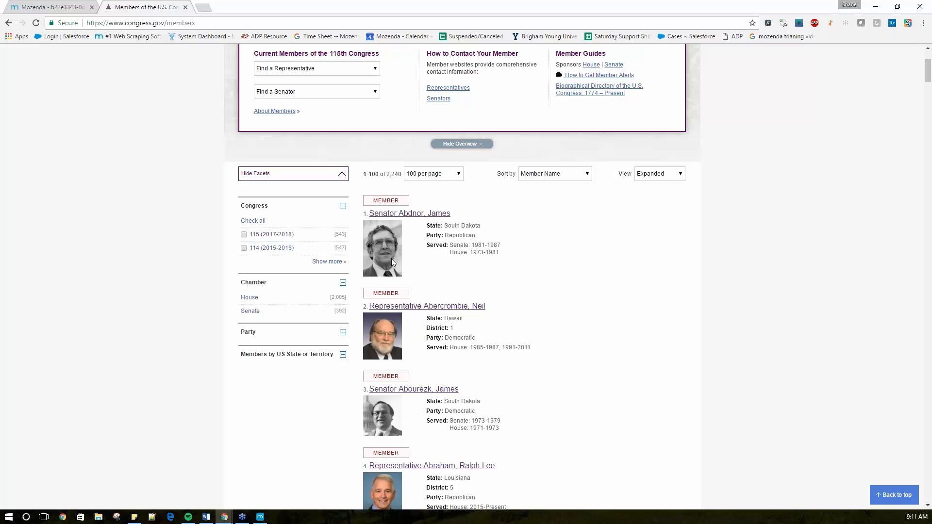
click(459, 176)
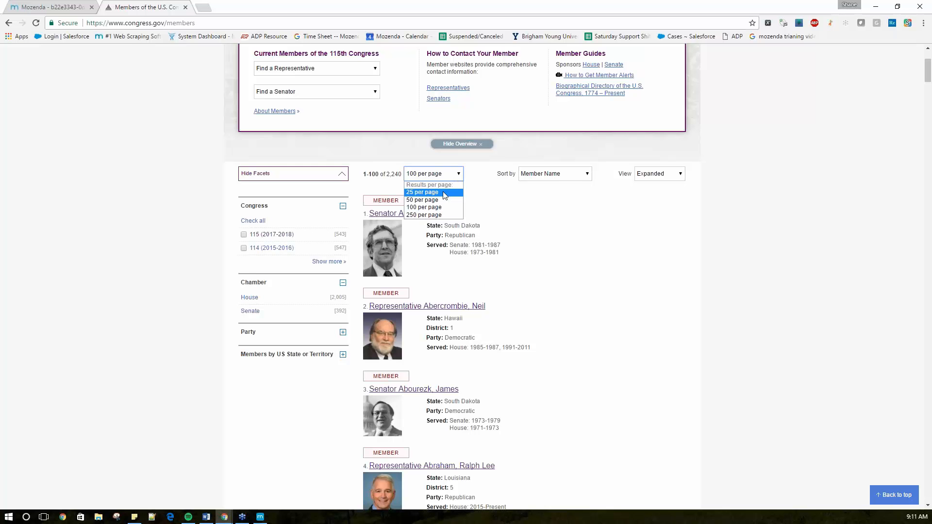
click(444, 193)
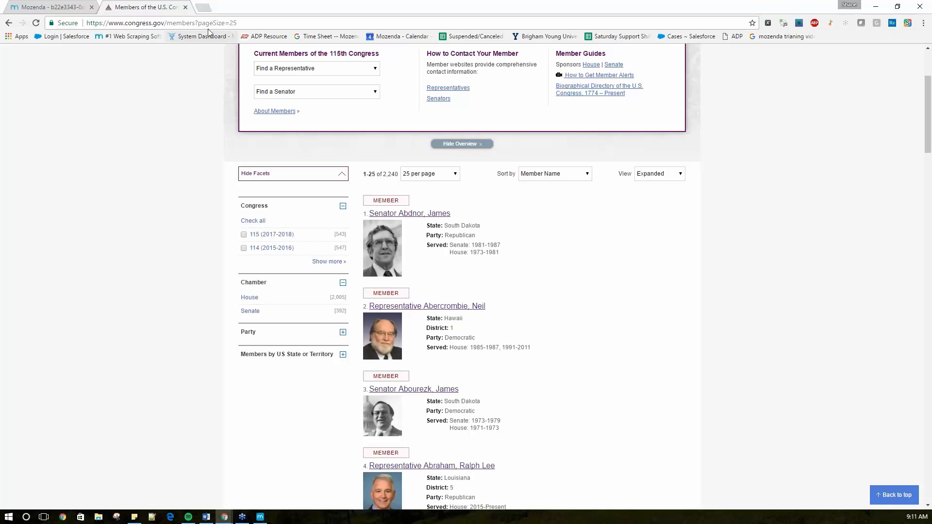
drag(198, 25, 222, 26)
click(236, 23)
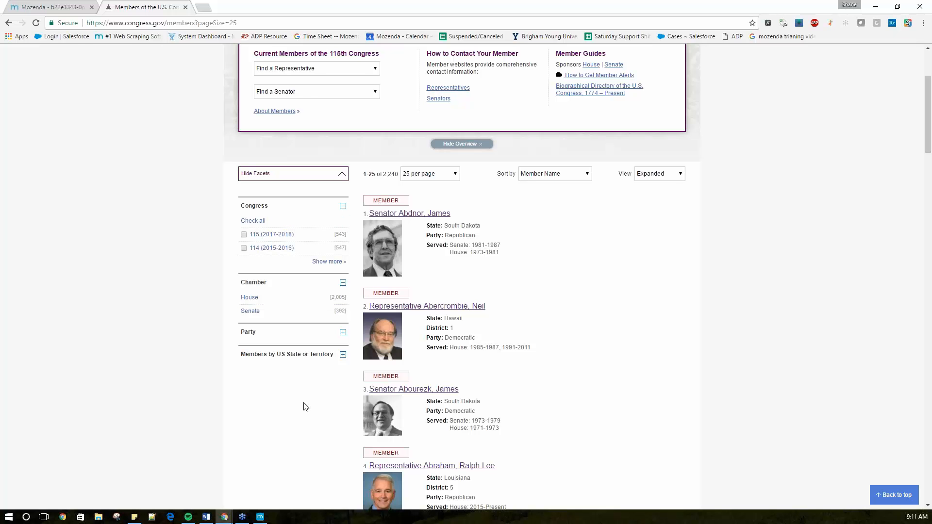
- Close Page 1's properties in the agent builder without saving, and sort the Chrome members list by US State or Territory
click(260, 517)
click(142, 282)
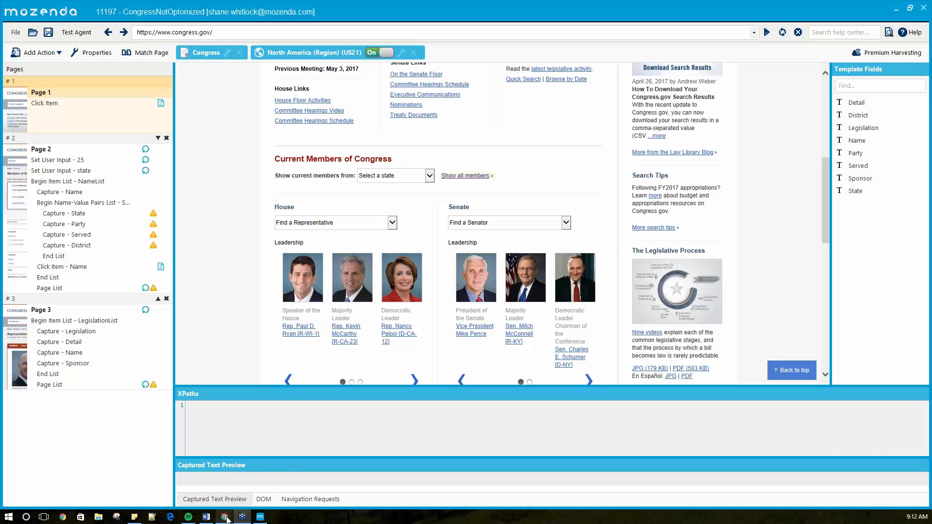
mouse_move(226, 520)
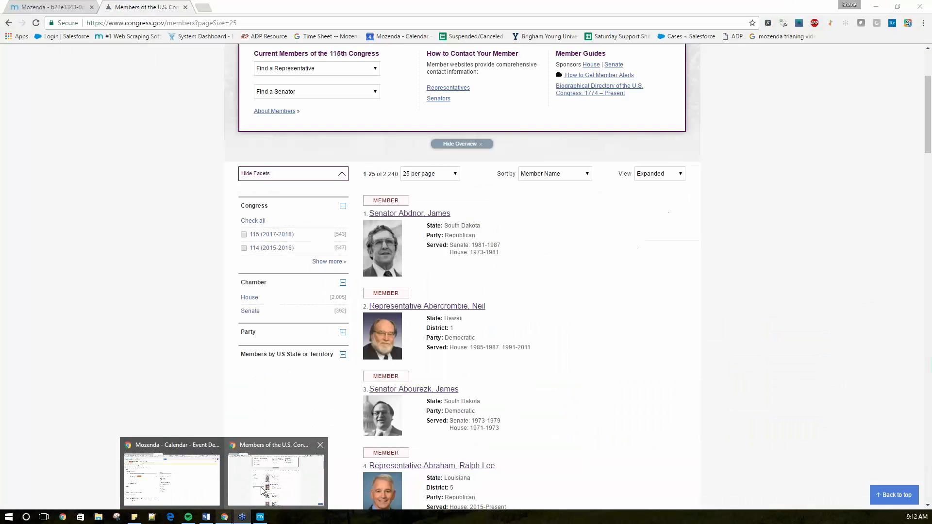
click(275, 443)
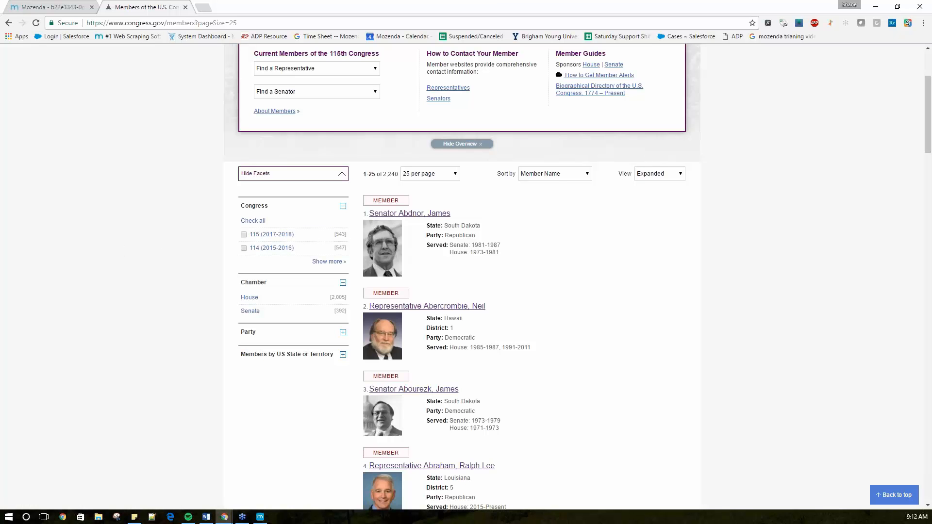
click(557, 178)
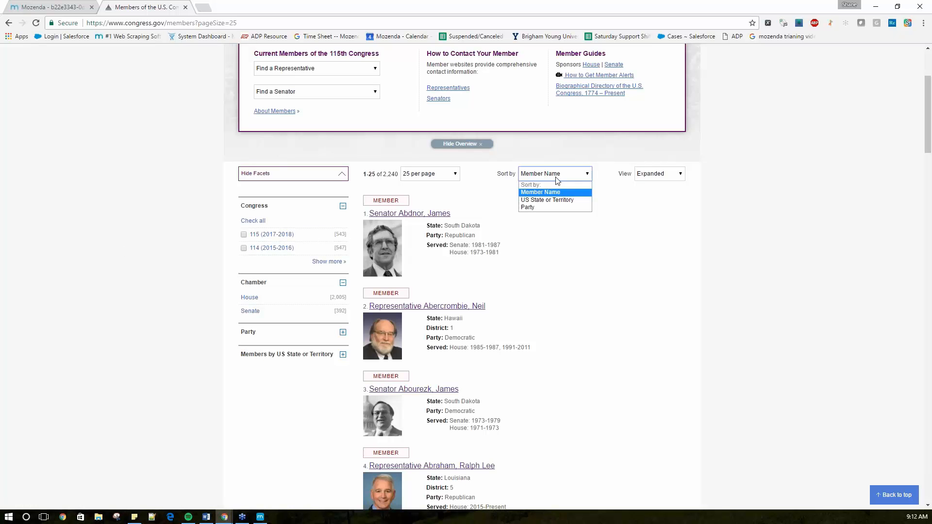
click(555, 201)
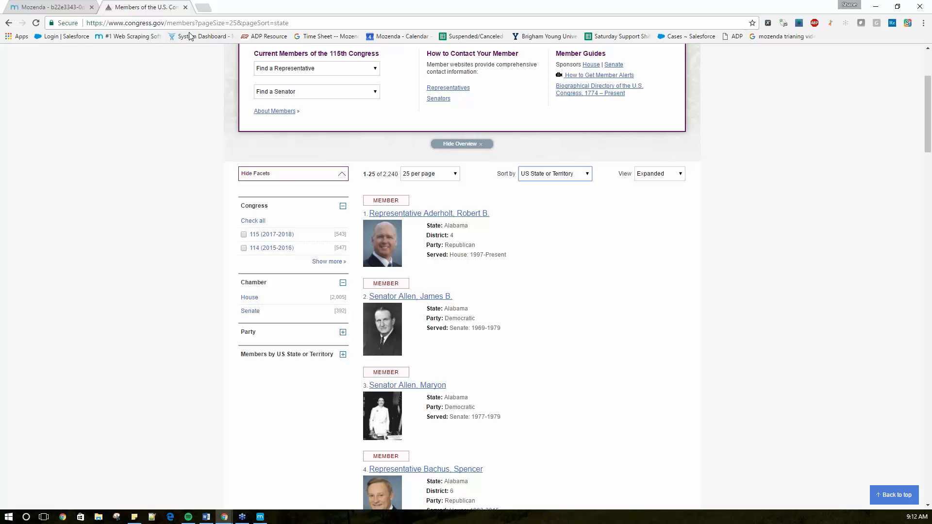
- Check Page 2's Set User Input actions in the agent builder, and select the full members address containing pageSize=25&pageSort=state in Chrome
click(260, 516)
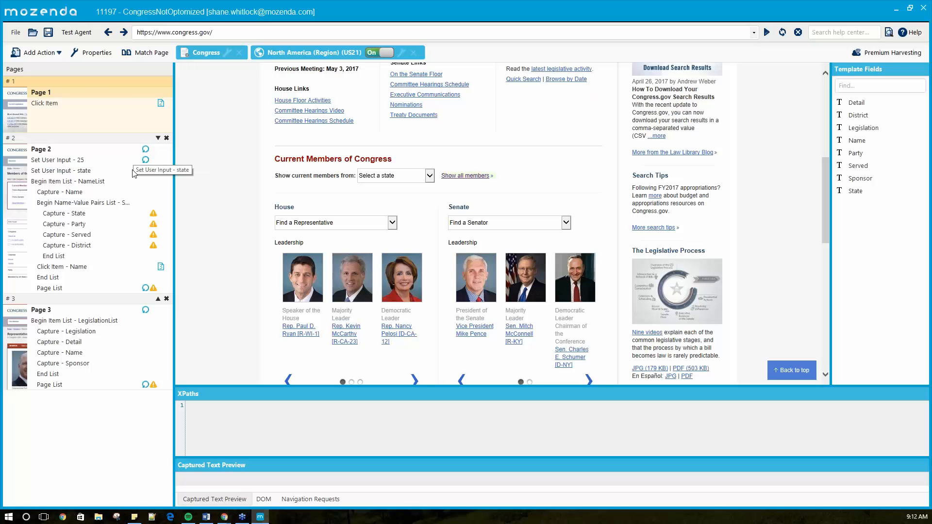
mouse_move(224, 517)
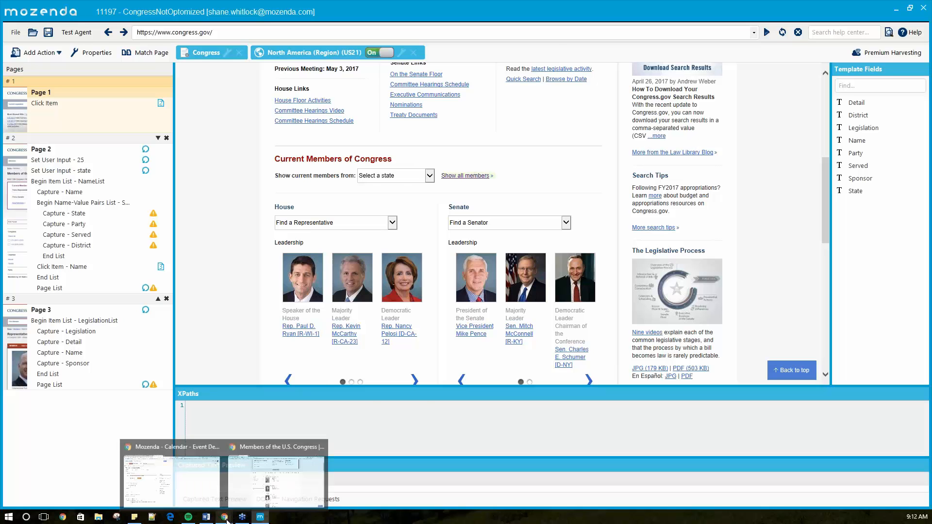
click(271, 489)
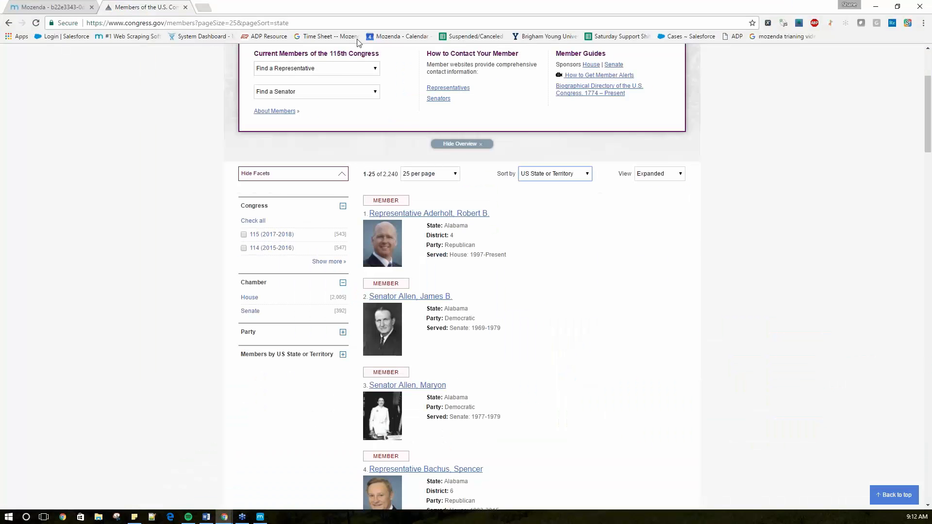
scroll(416, 130, down, 1)
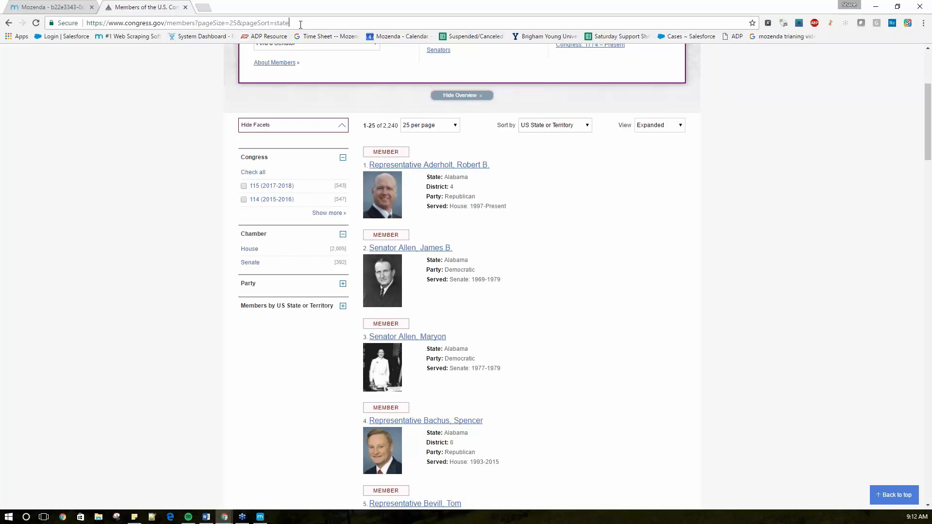
drag(296, 23, 83, 30)
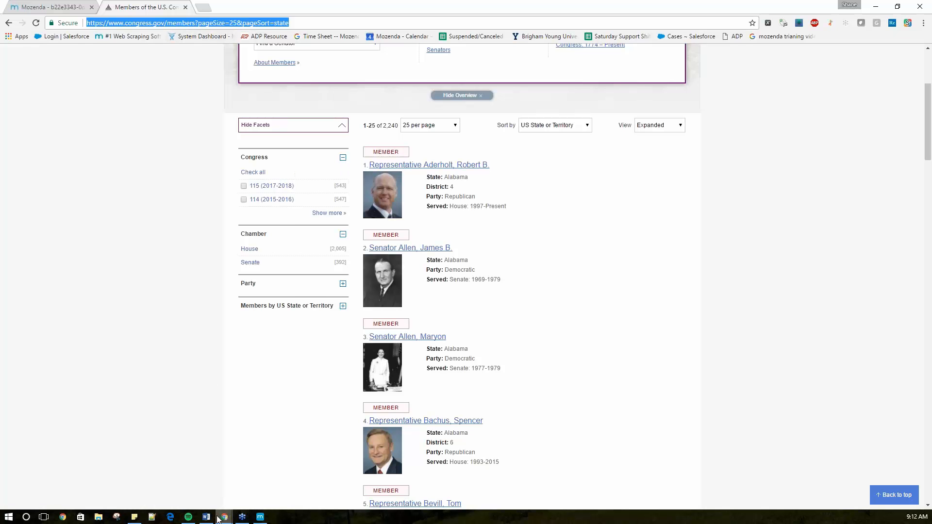
click(260, 516)
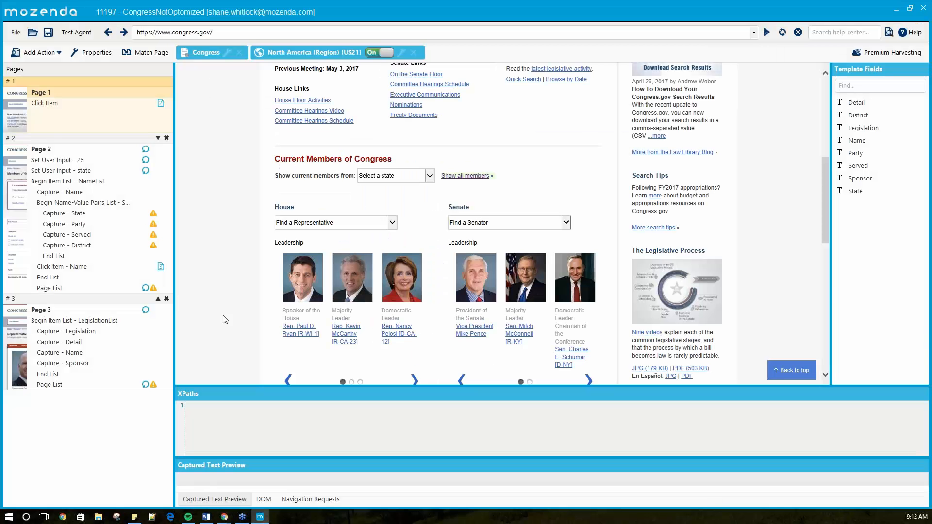
double_click(59, 92)
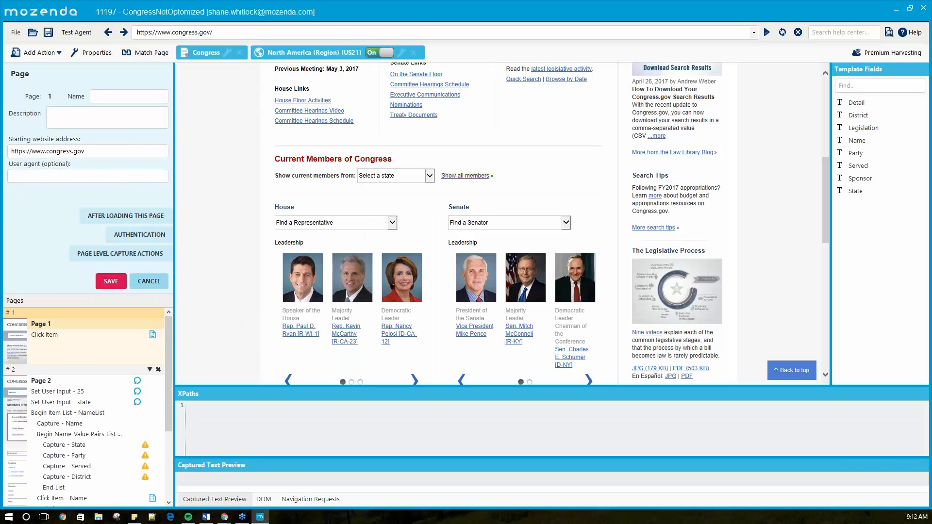
click(149, 281)
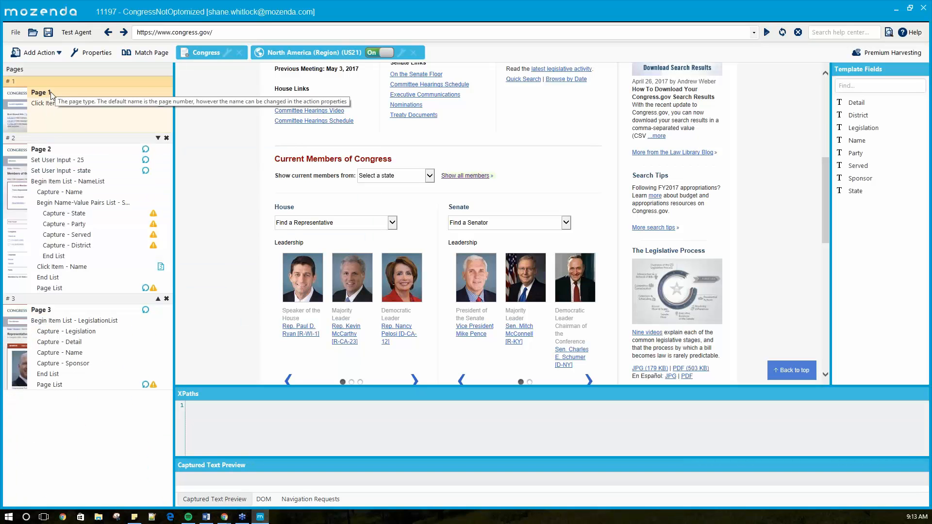
right_click(51, 93)
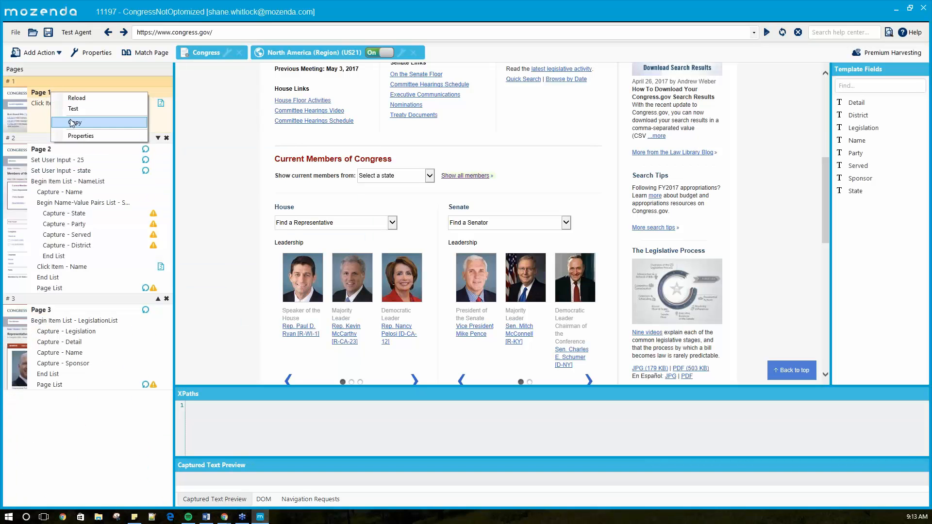
click(39, 92)
double_click(52, 95)
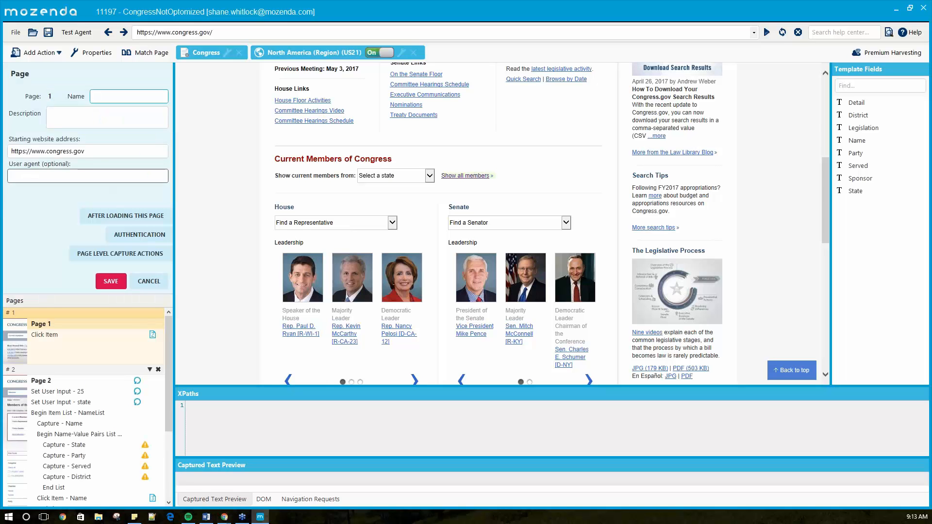
drag(93, 151, 4, 153)
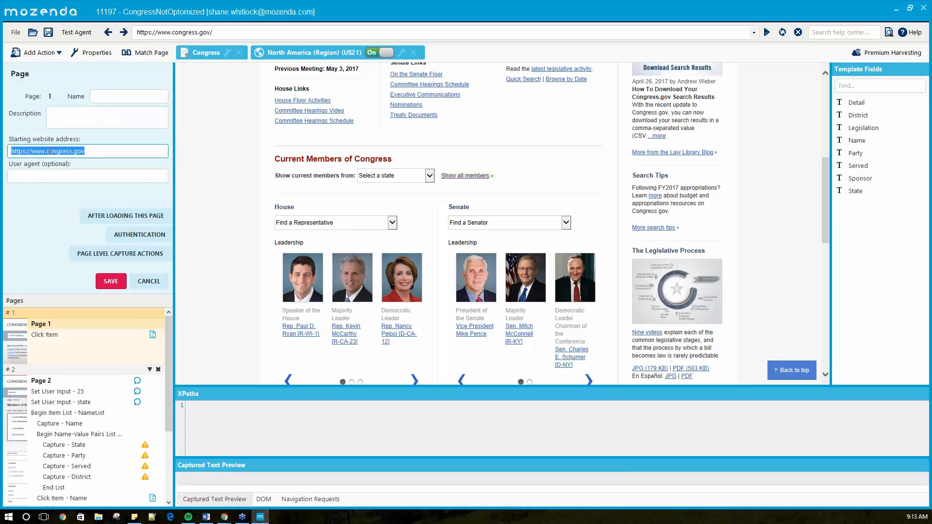
key(ctrl+v)
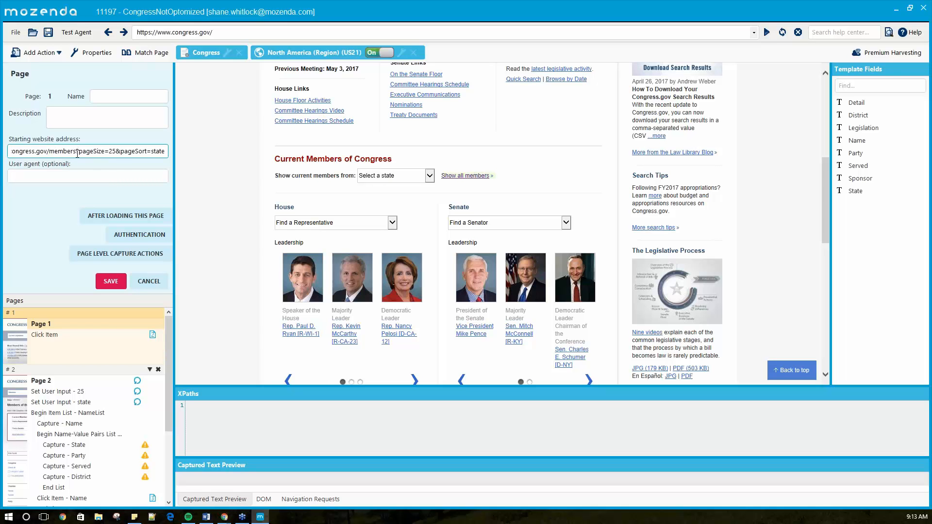
click(120, 283)
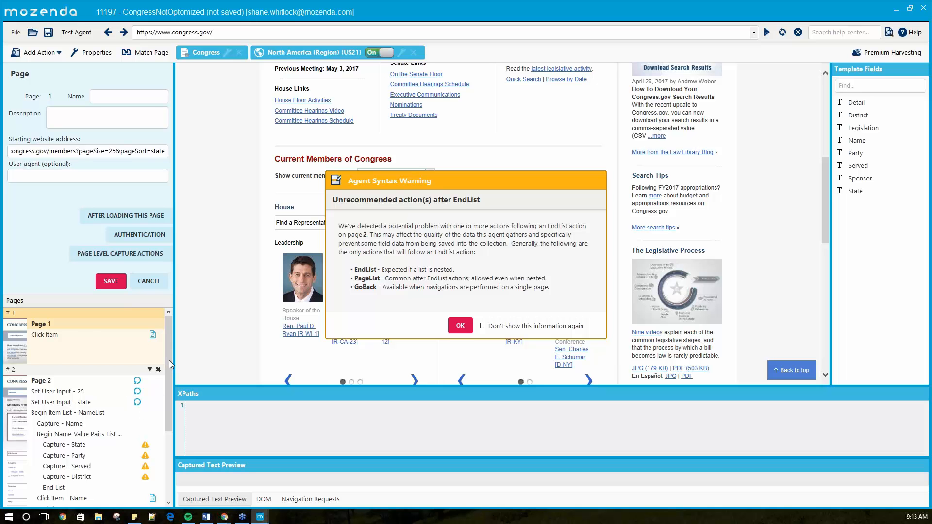
click(461, 326)
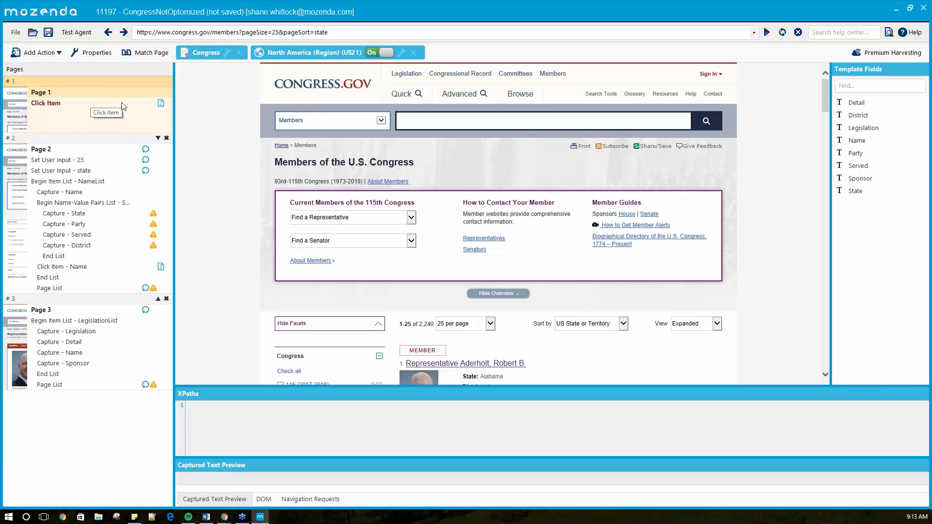
- Check the reloaded members list on Page 1 and delete the broken Click Item action
scroll(490, 155, down, 3)
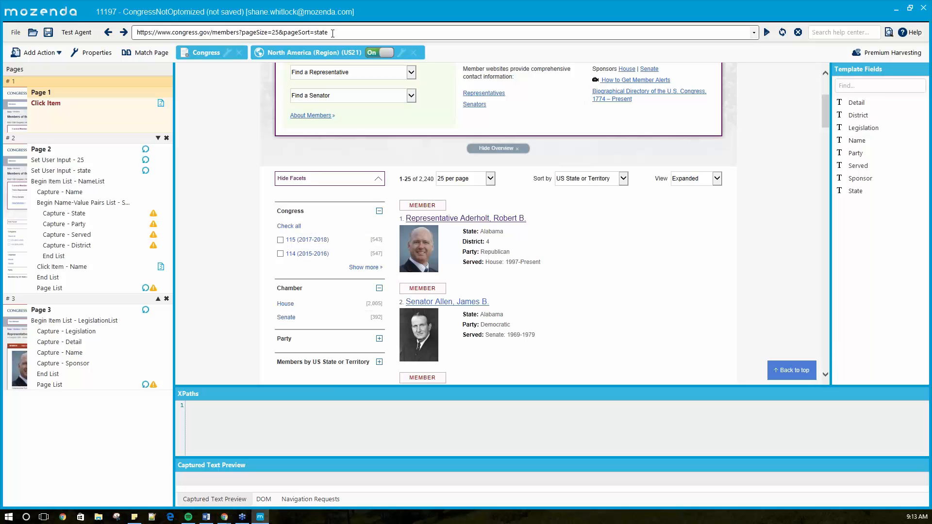
scroll(552, 209, down, 4)
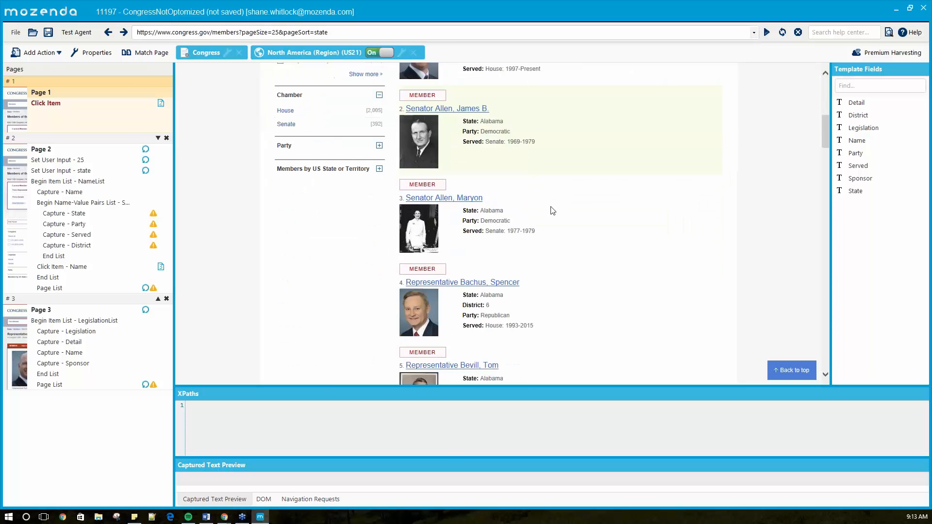
scroll(552, 211, down, 5)
scroll(546, 212, up, 12)
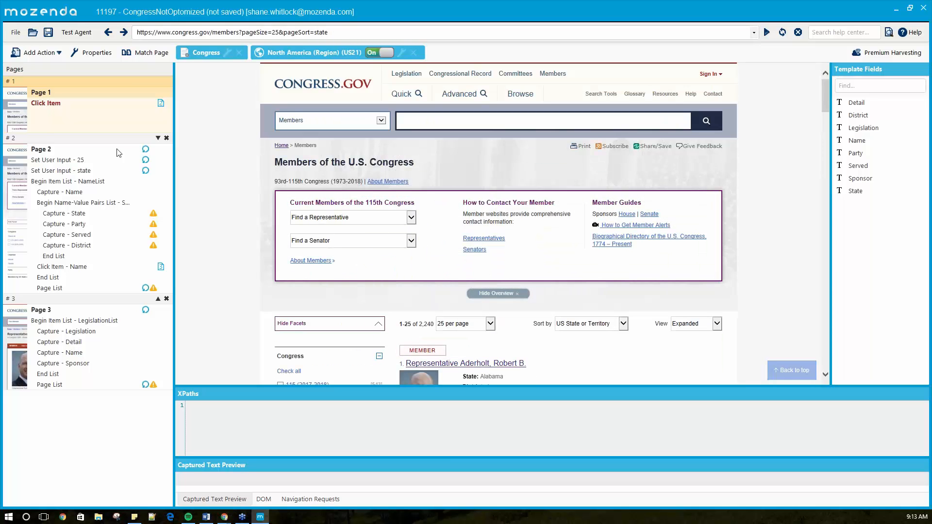
click(57, 103)
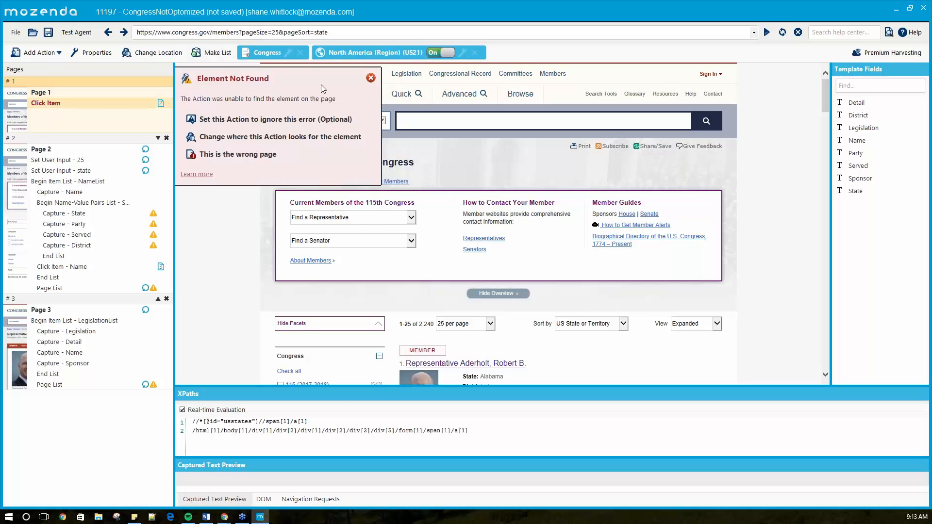
click(371, 78)
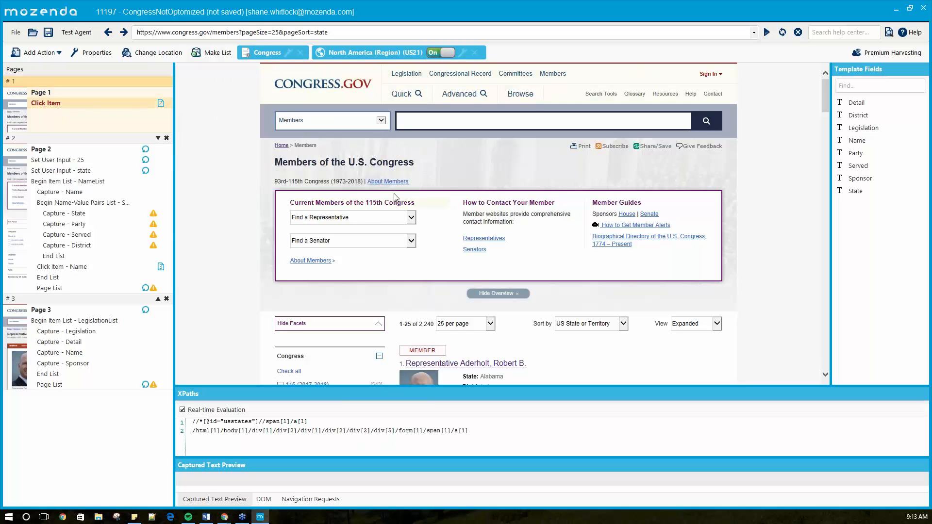
right_click(118, 104)
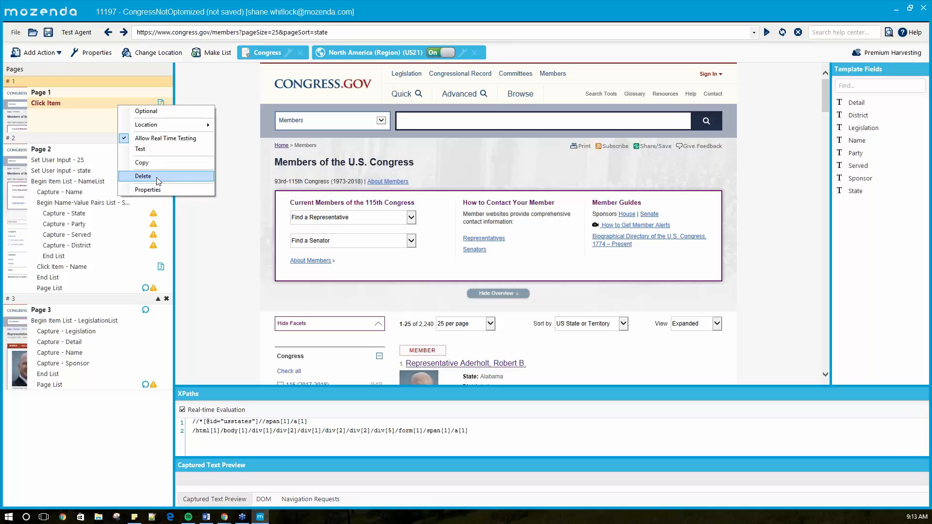
click(143, 176)
click(438, 283)
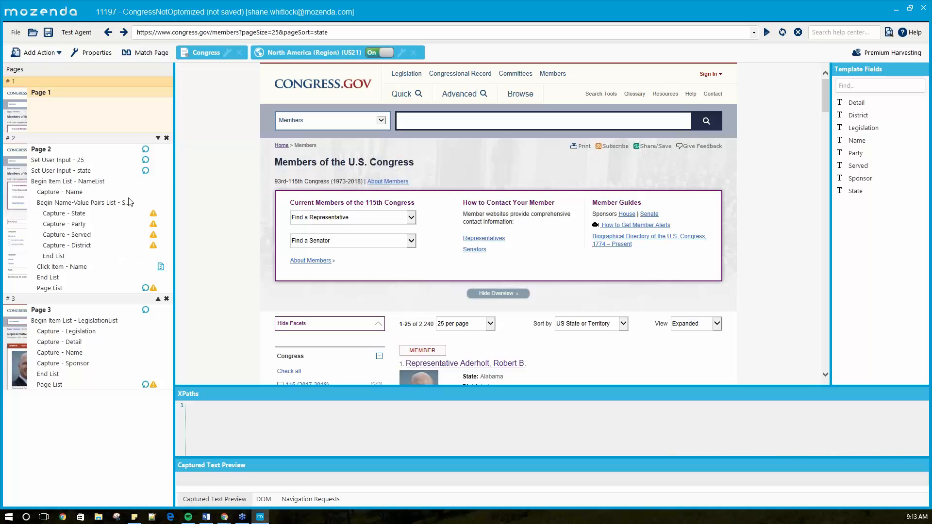
- Delete both Set User Input actions, 25 and state, from Page 2
click(75, 182)
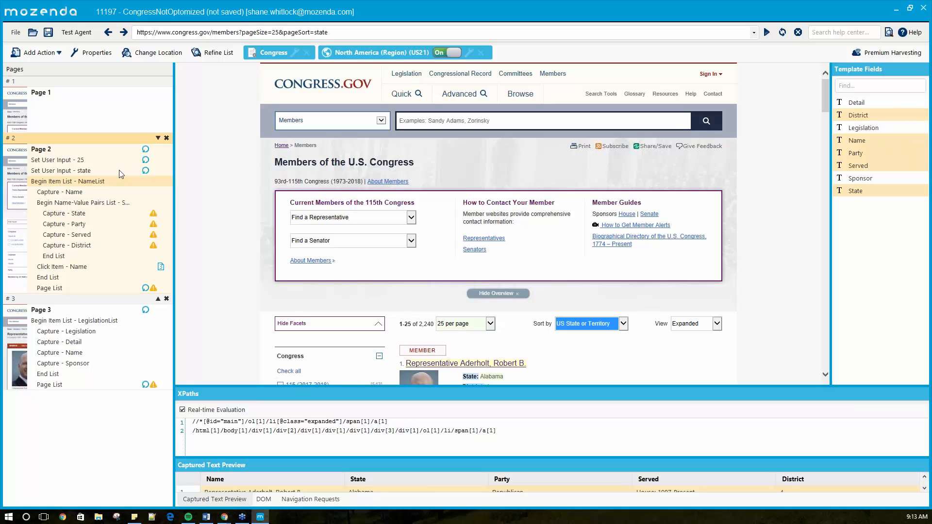
click(62, 161)
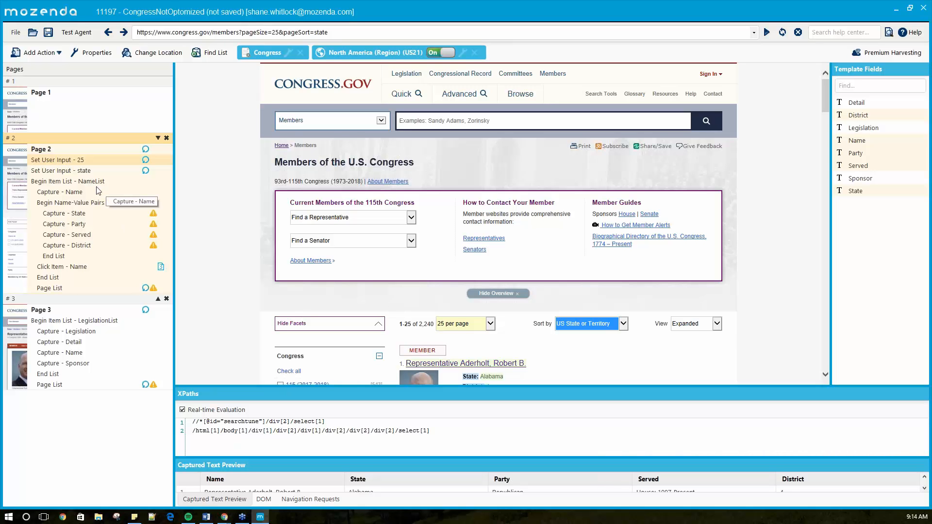
right_click(82, 162)
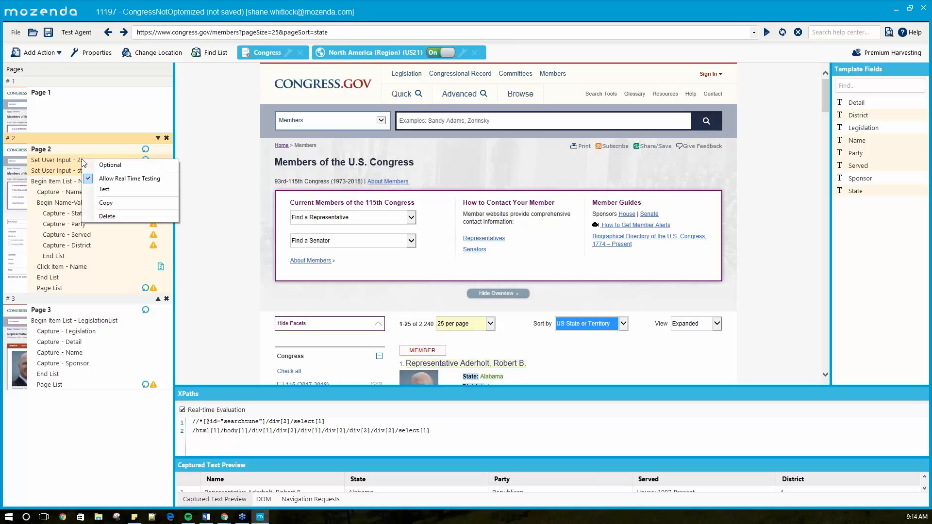
click(115, 215)
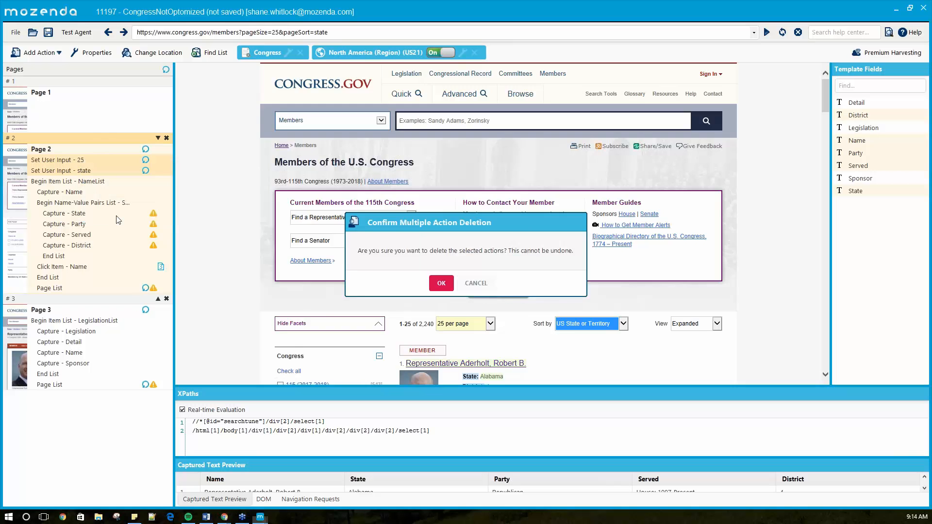
click(467, 332)
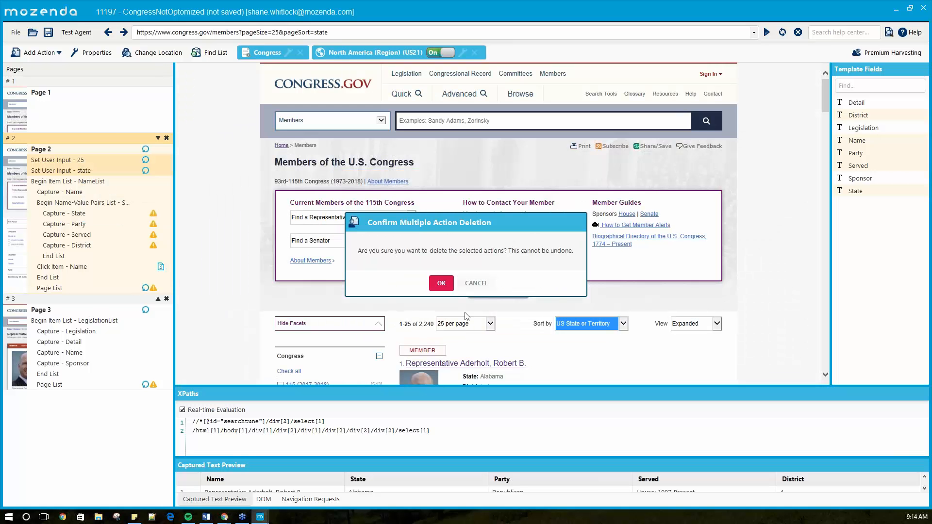
click(446, 286)
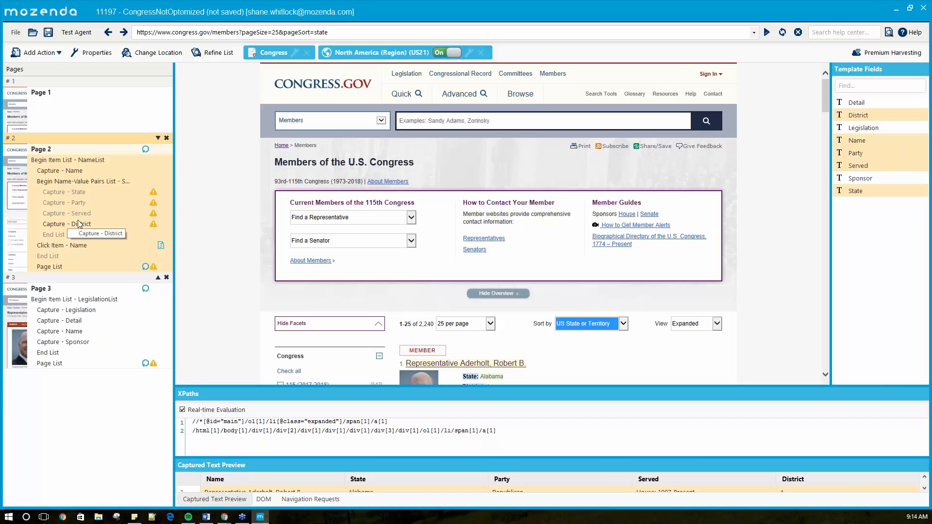
- Move all remaining Page 2 actions, from the NameList item list through Page List, into Page 1
key(Delete)
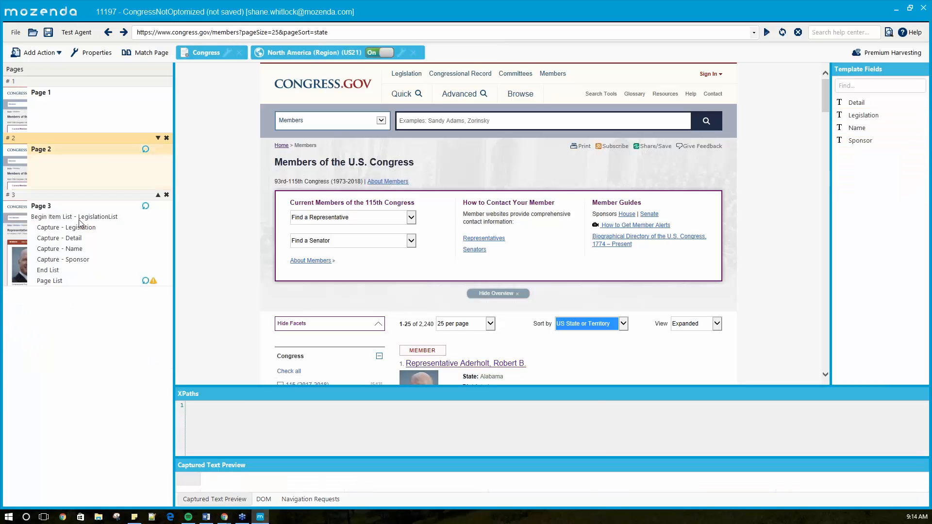
click(61, 93)
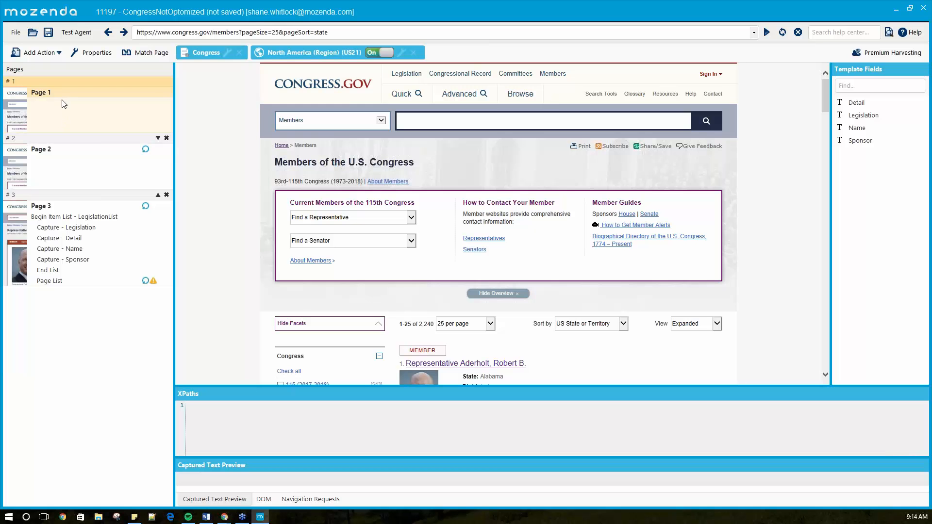
right_click(61, 94)
click(85, 133)
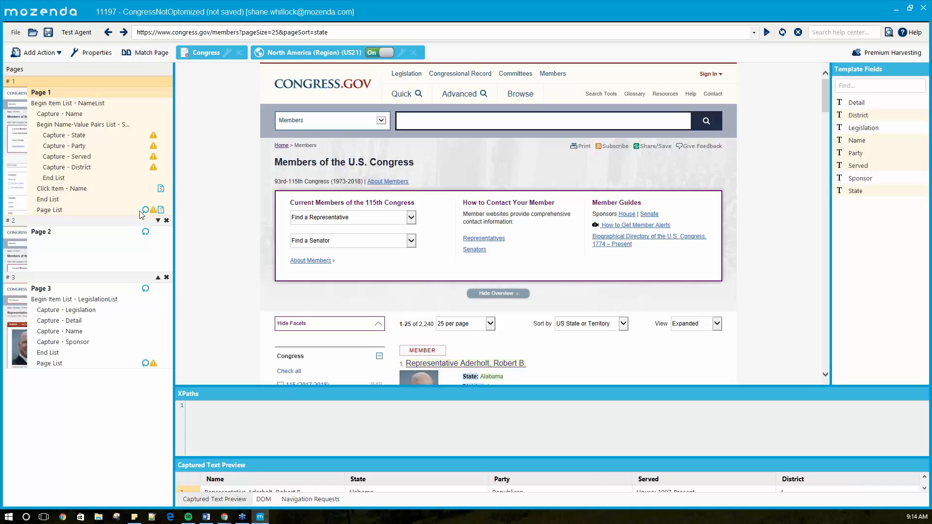
- Delete the emptied Page 2 from the agent
click(167, 222)
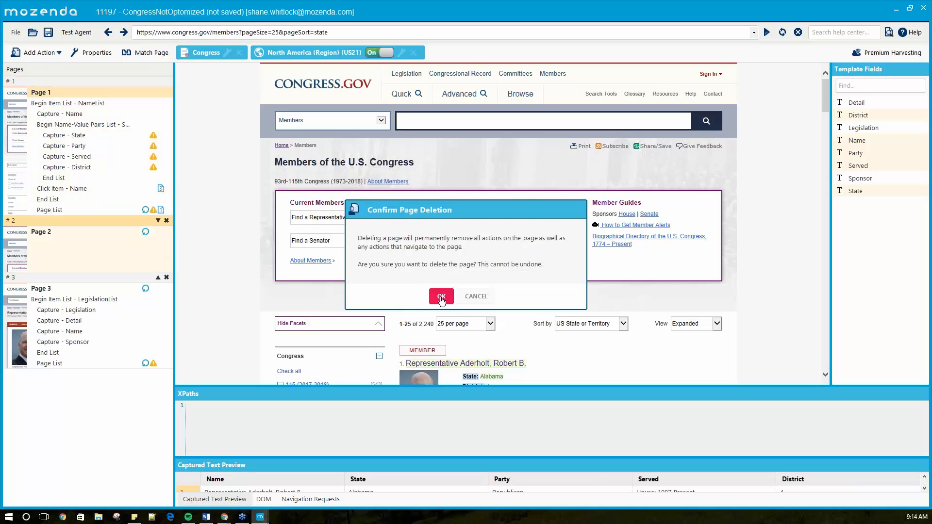
click(440, 295)
click(459, 325)
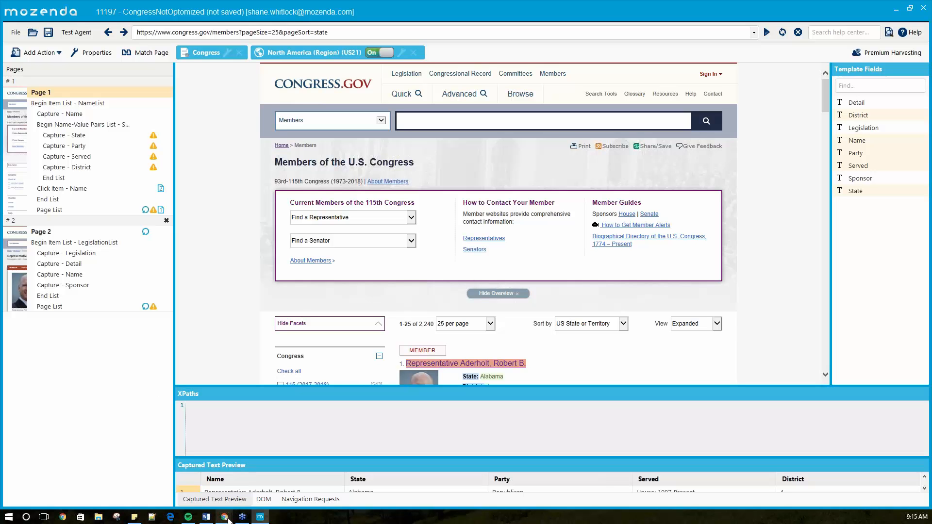
- Switch to the members list in Chrome, open Representative Jo Bonner's page, and examine the sponsored and cosponsored legislation list
mouse_move(230, 519)
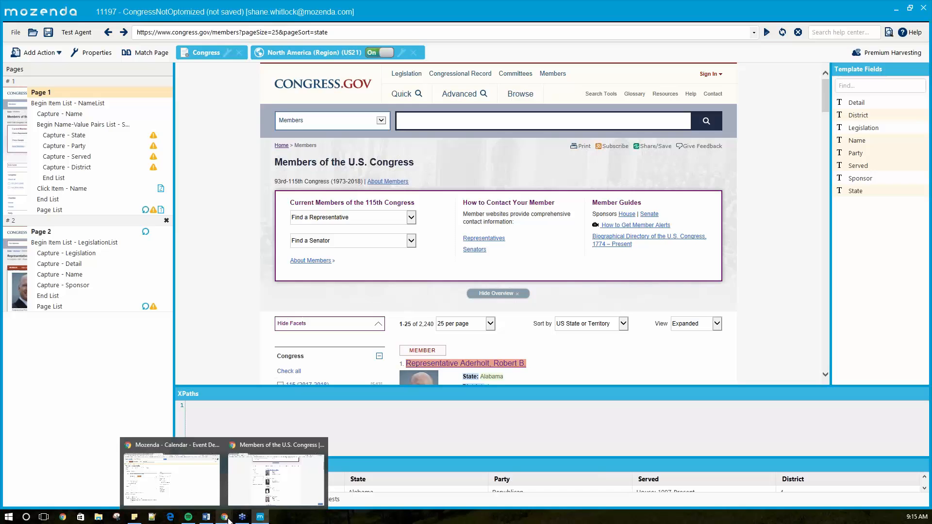
click(291, 494)
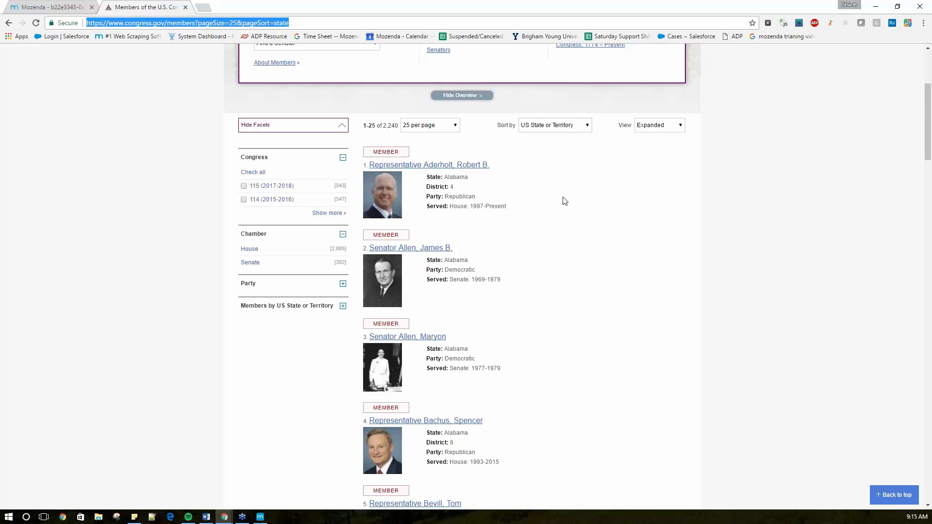
scroll(565, 201, down, 7)
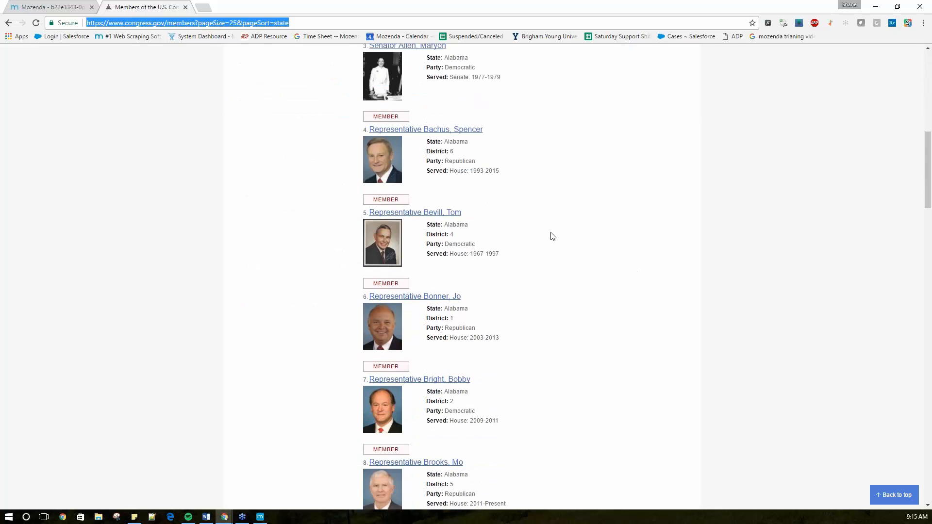
scroll(552, 237, down, 2)
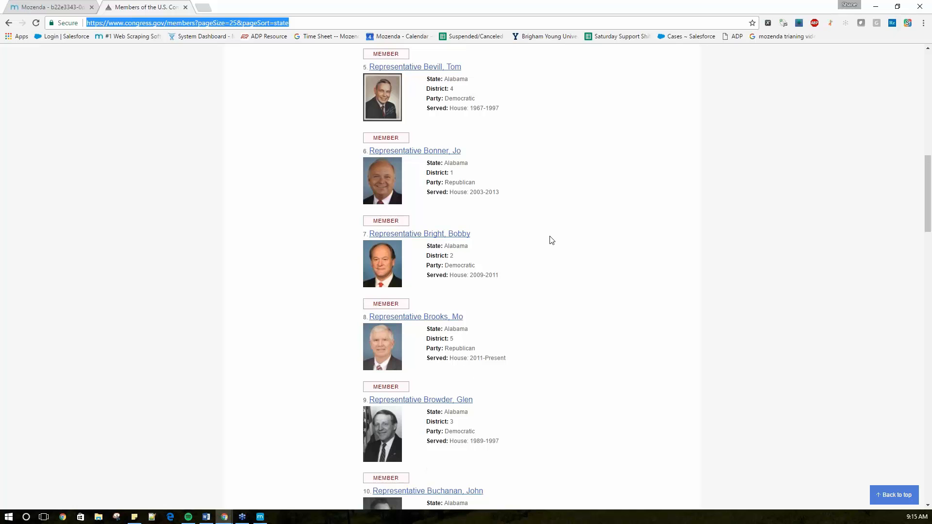
click(437, 153)
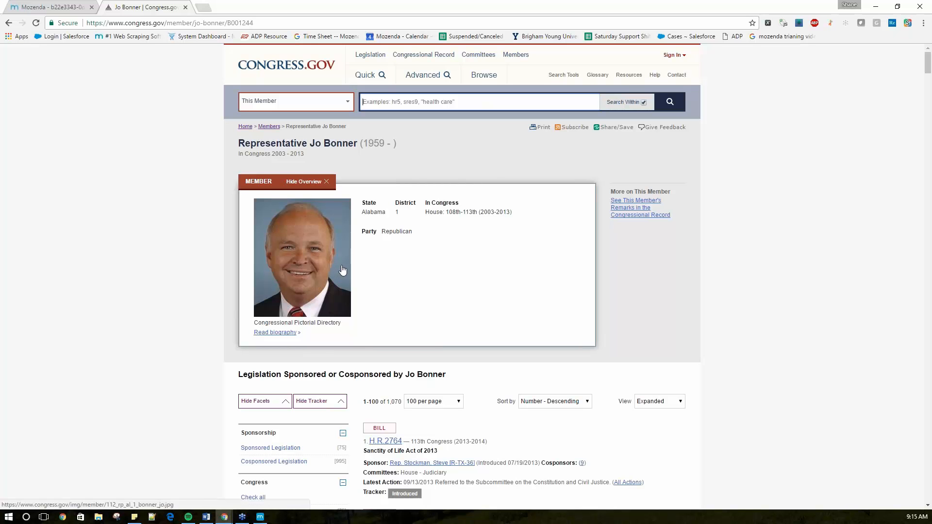
scroll(422, 257, down, 5)
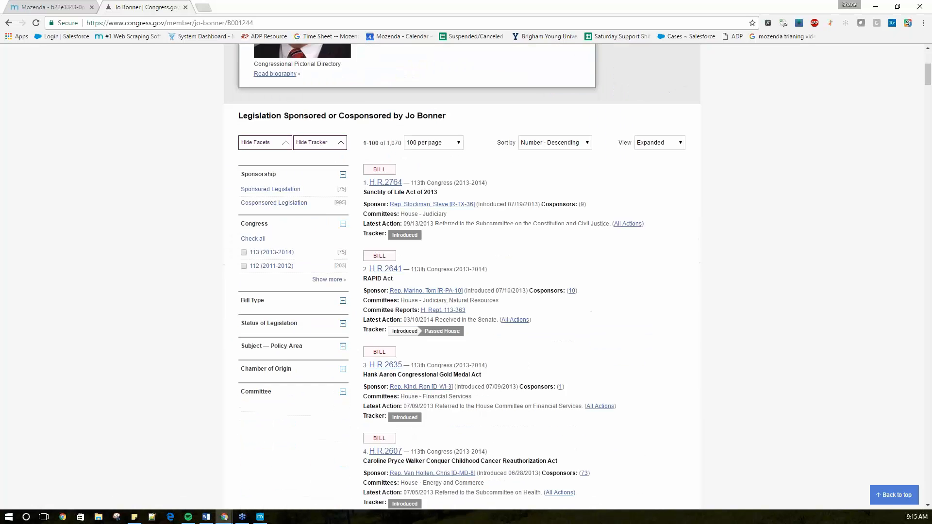
scroll(421, 309, down, 11)
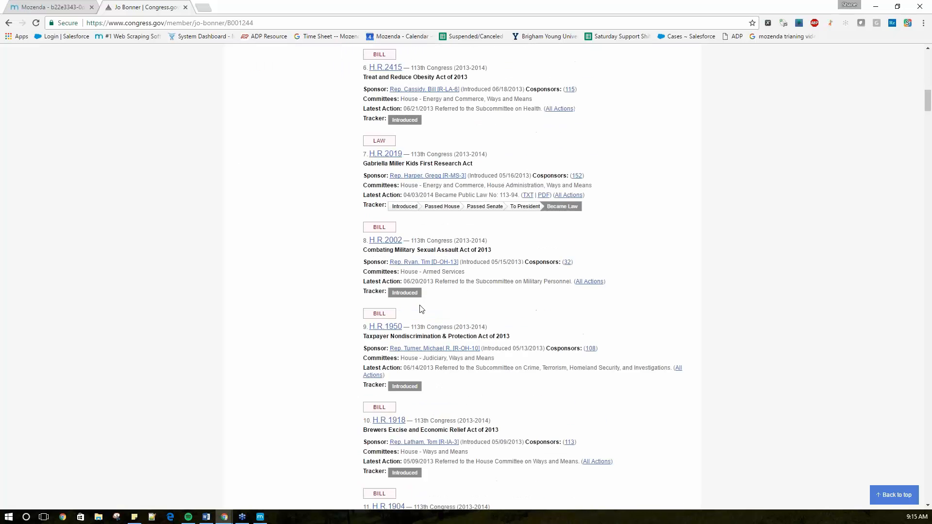
scroll(432, 301, down, 6)
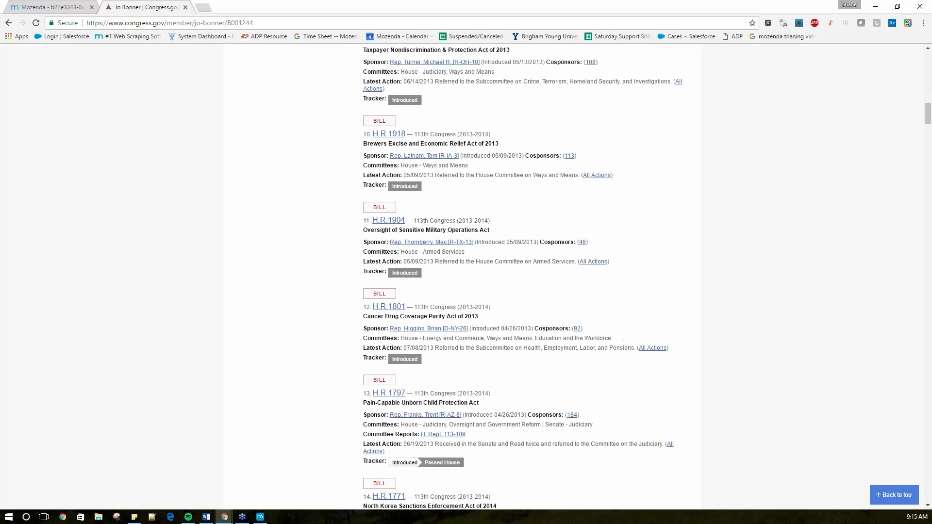
- Review Jo Bonner's member overview, sponsorship filters and legislation list, and return to the members list
scroll(439, 272, up, 15)
scroll(388, 194, up, 6)
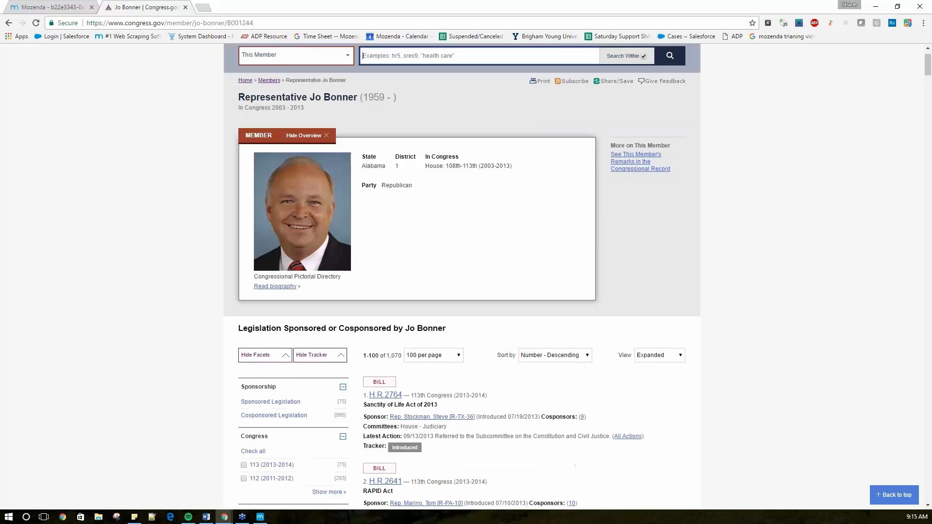
scroll(376, 150, down, 6)
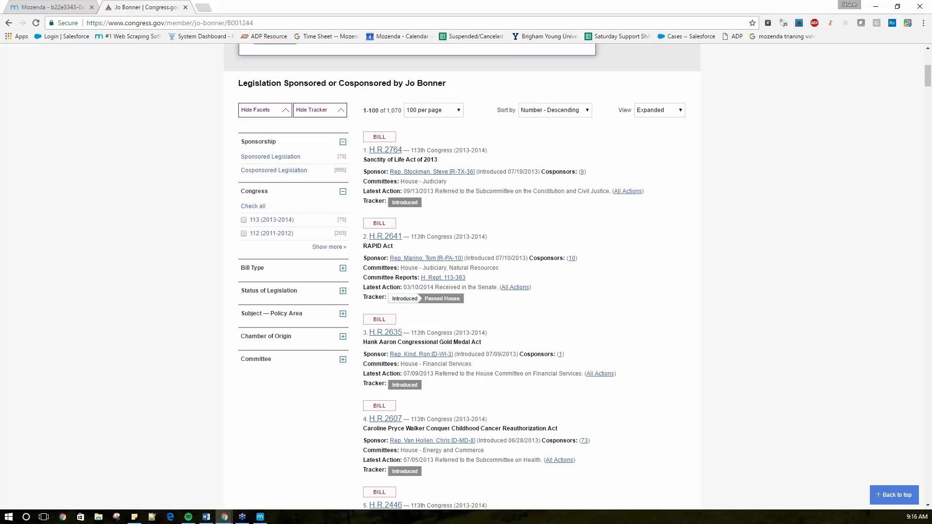
click(8, 23)
click(9, 24)
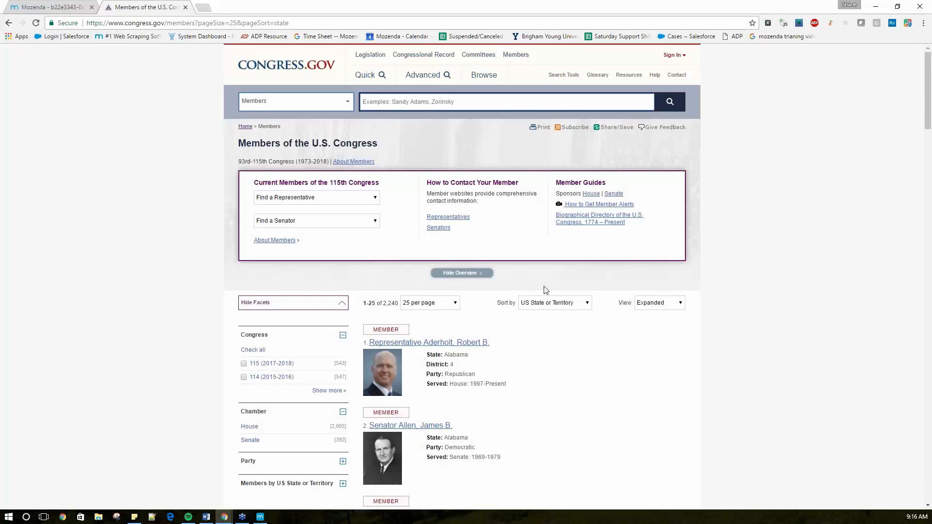
- Open Representative Earl F. Hilliard's page from the members list, review the legislation listed there, and return to the members list
scroll(491, 302, down, 20)
scroll(449, 326, down, 14)
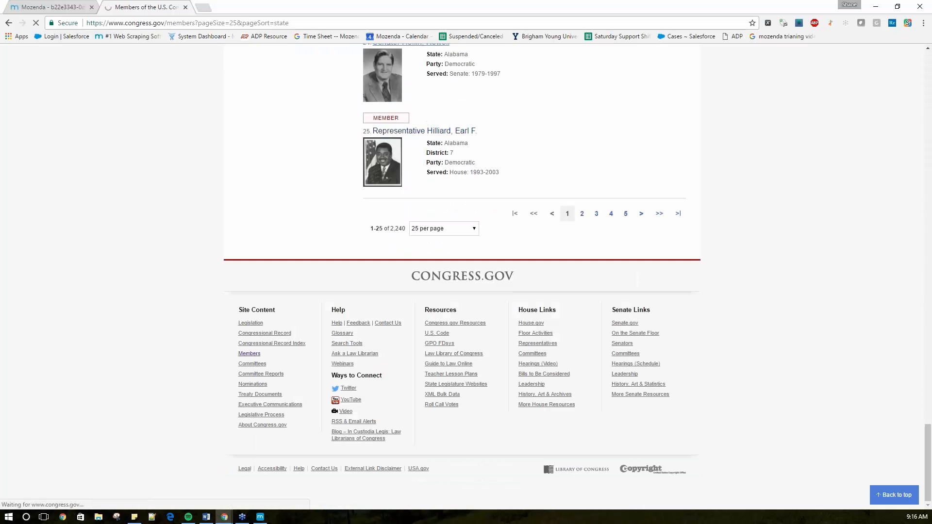
scroll(449, 272, down, 5)
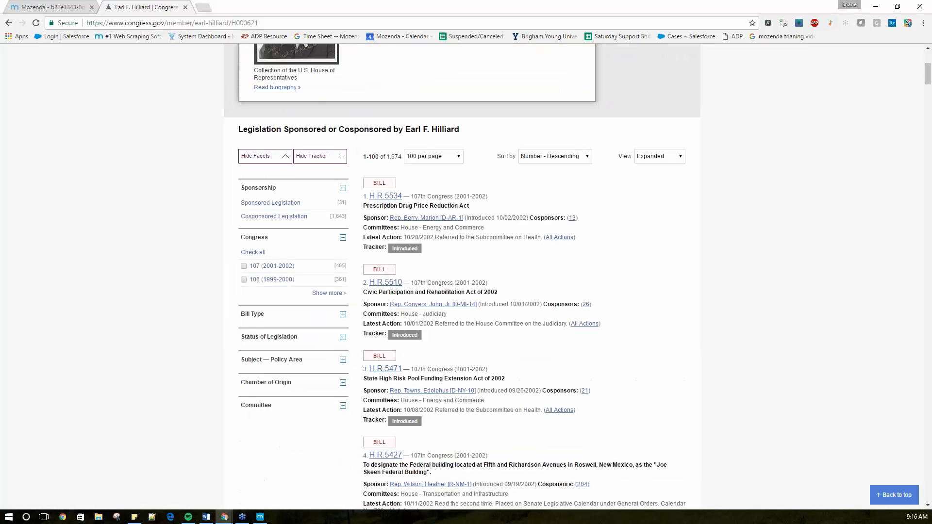
click(9, 24)
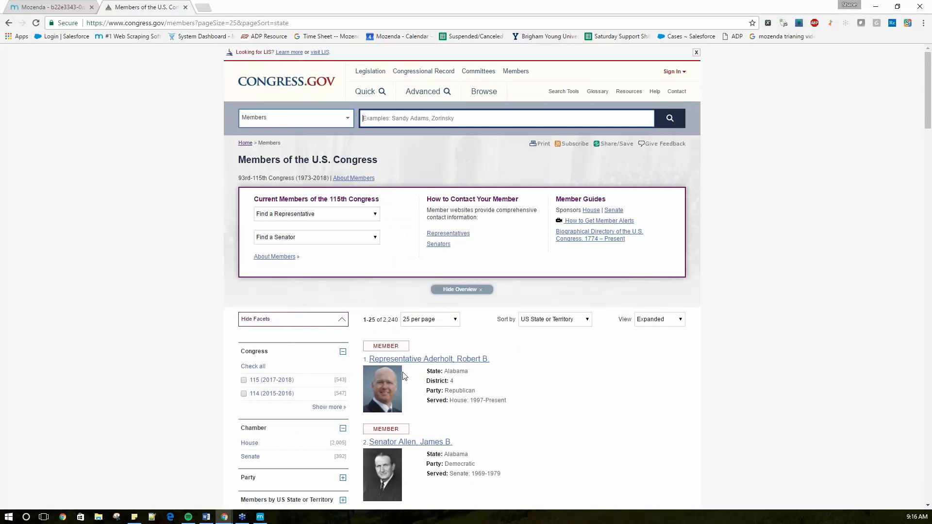
scroll(406, 376, down, 20)
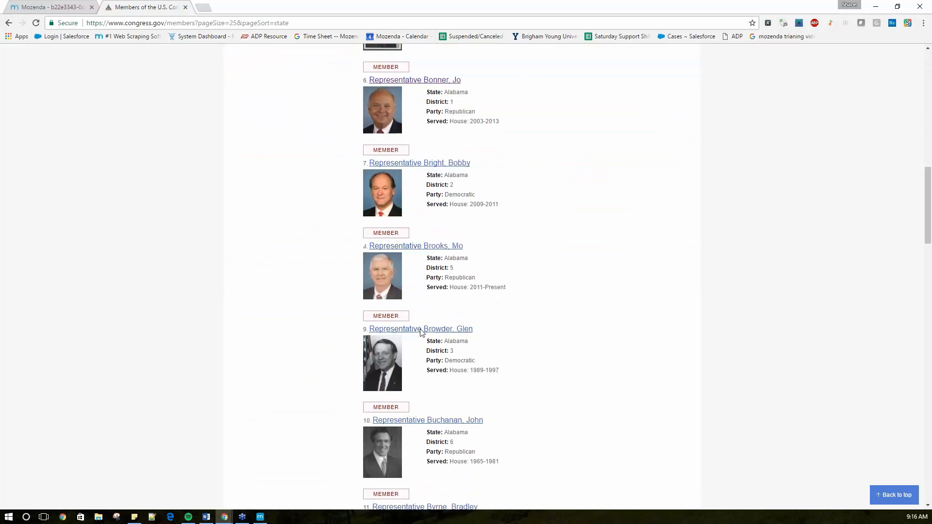
- Switch to Mozenda and review Page 1's District, Served, Party and State captures and their name-value pairs list, plus Page 2's Detail capture
click(263, 518)
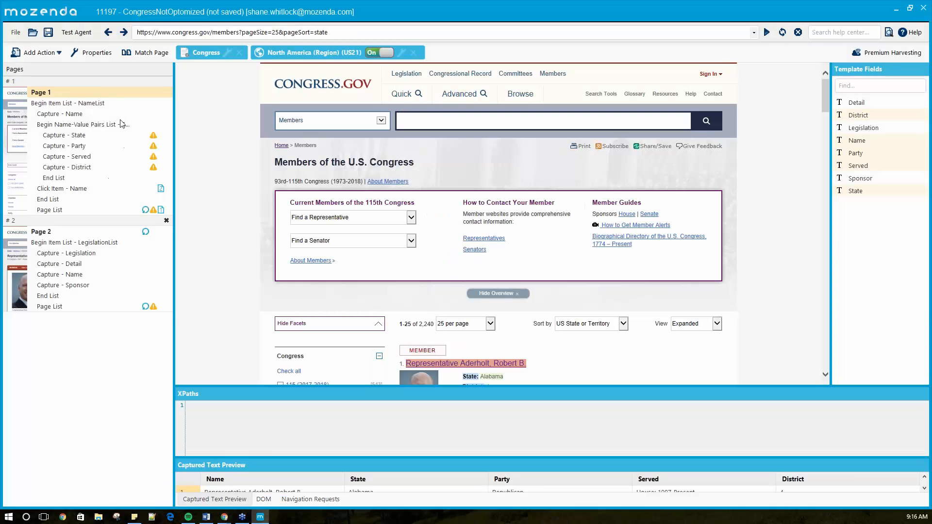
scroll(499, 260, down, 7)
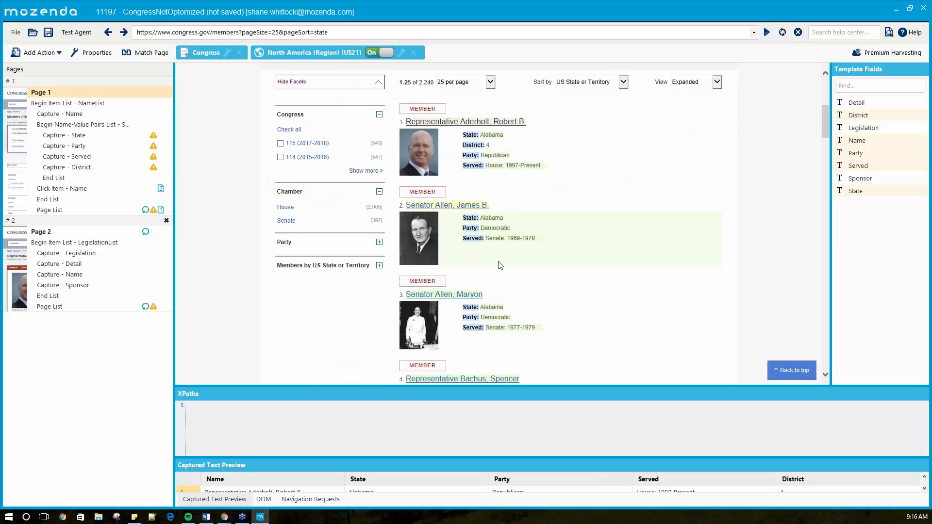
click(88, 168)
click(92, 158)
click(92, 147)
click(92, 137)
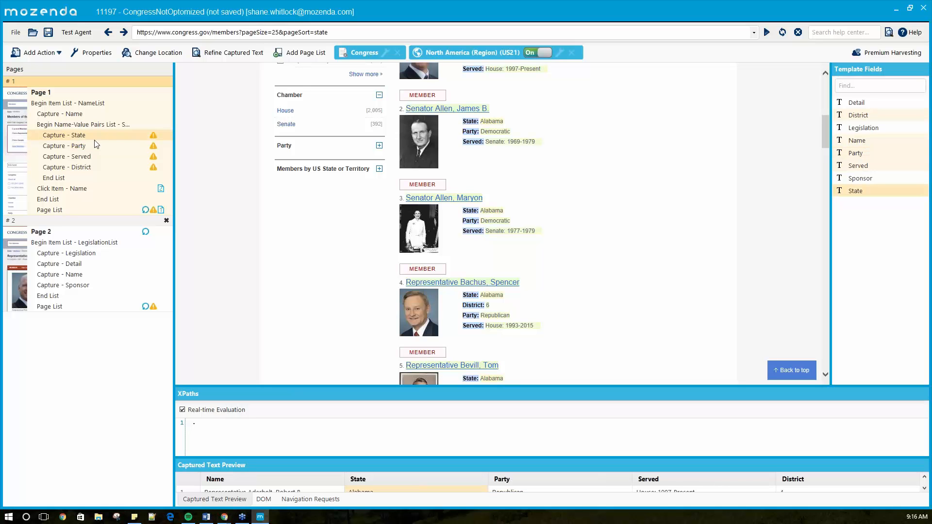
click(87, 128)
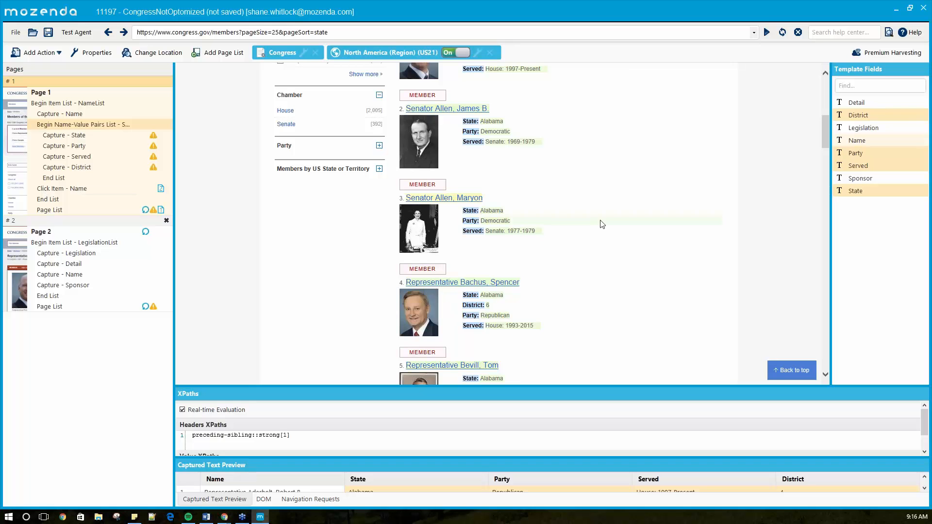
scroll(597, 222, up, 2)
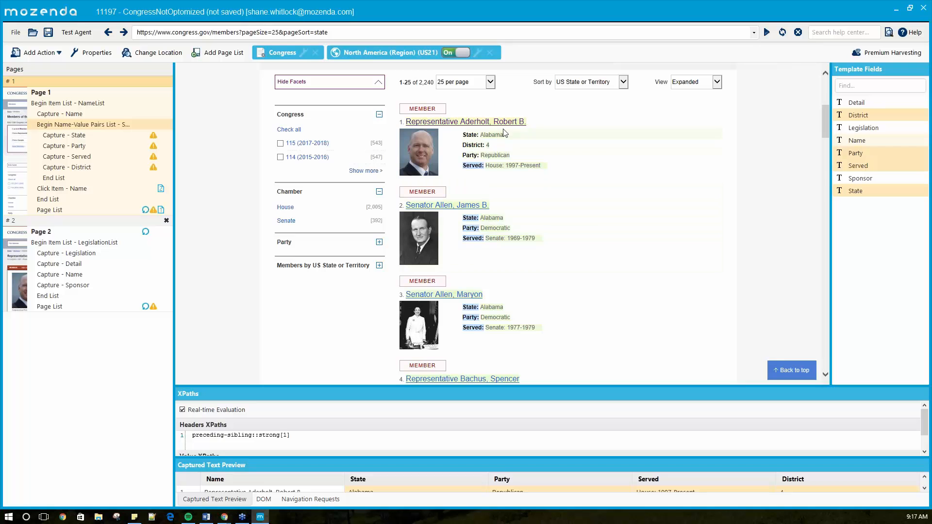
scroll(500, 140, down, 1)
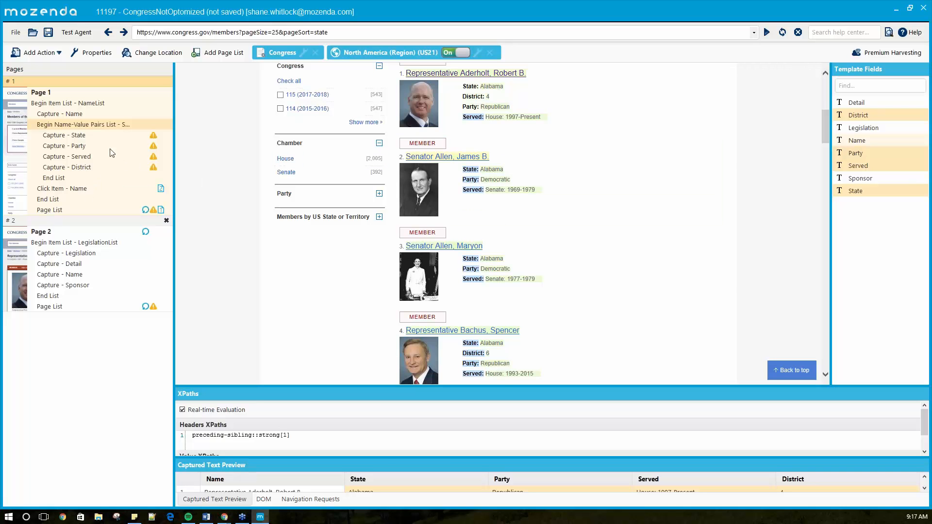
scroll(435, 175, down, 1)
click(74, 262)
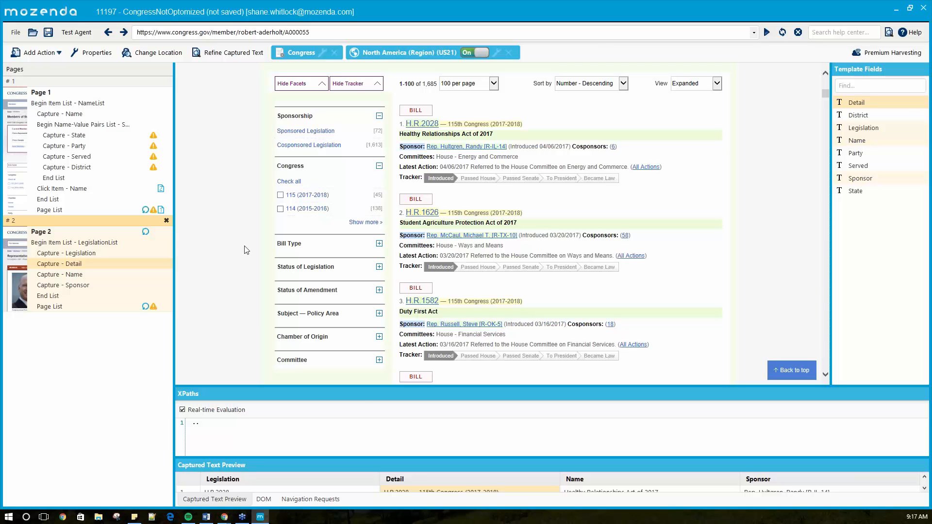
- Switch to the members list in Chrome and inspect the HTML of the current page number 1 and the next-page arrow in the pagination
mouse_move(222, 517)
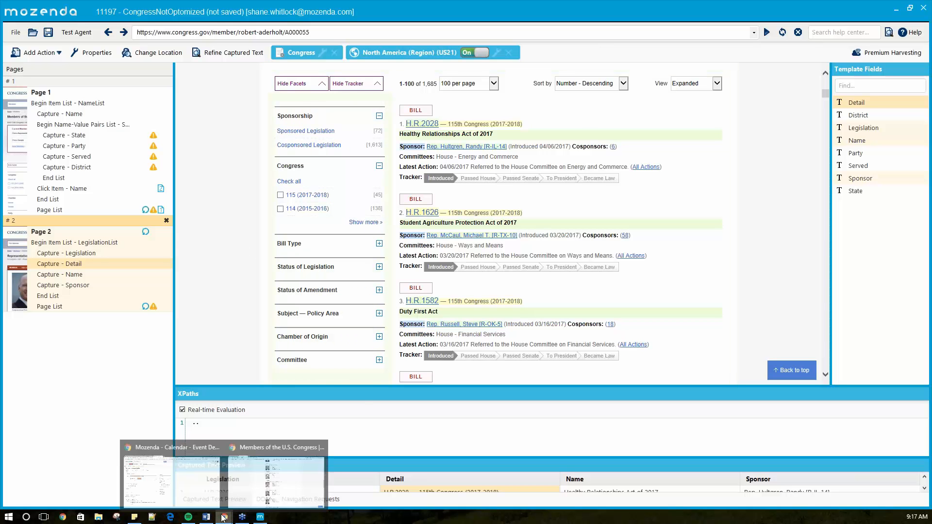
click(251, 485)
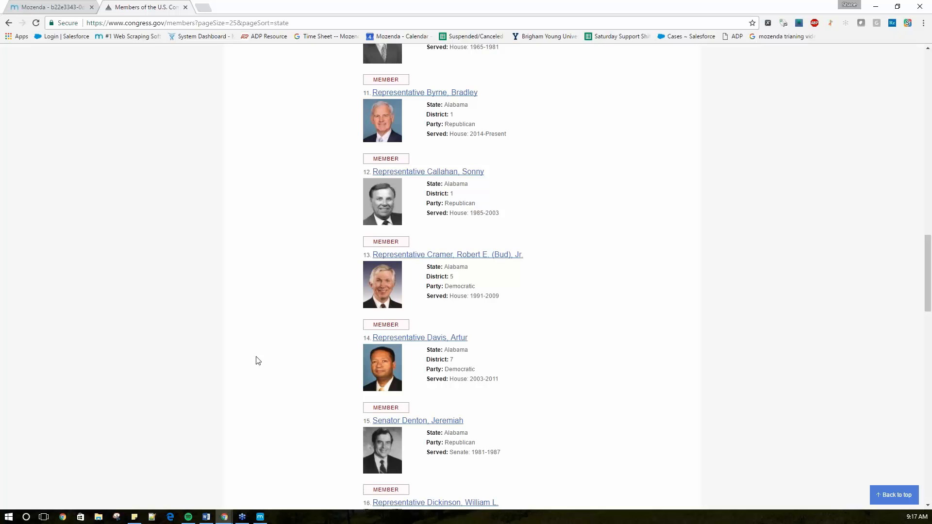
scroll(401, 281, down, 20)
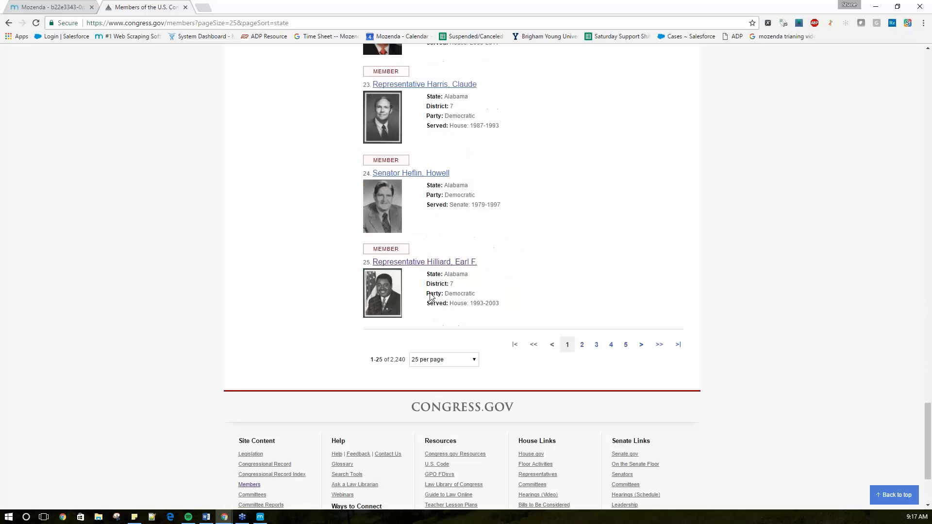
scroll(430, 297, down, 3)
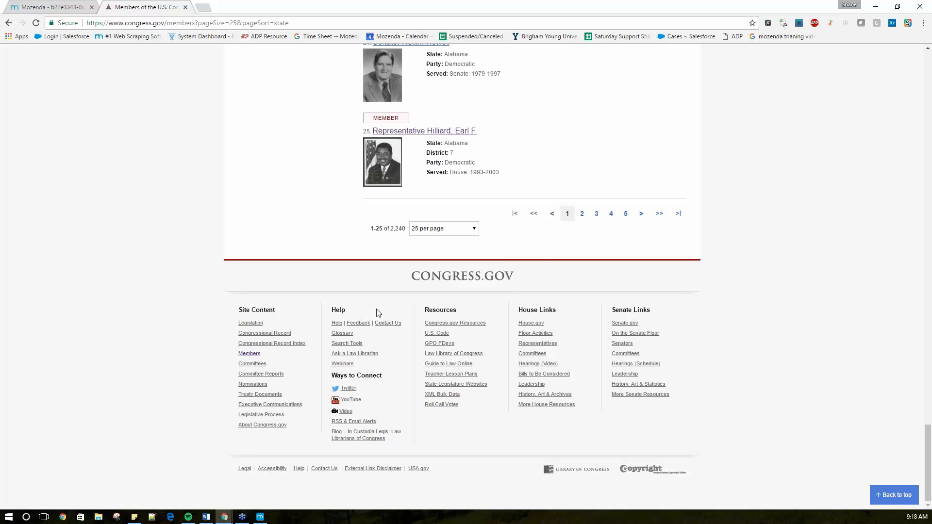
scroll(377, 312, up, 2)
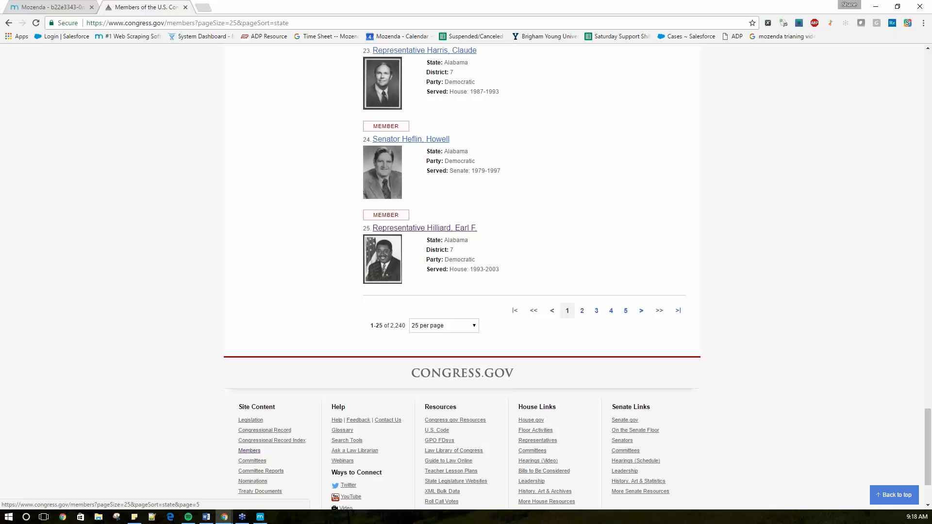
right_click(568, 311)
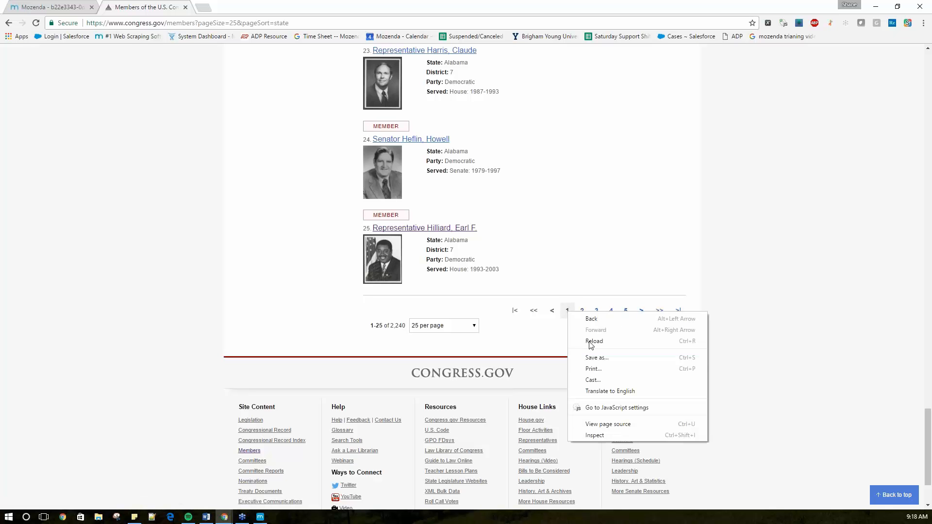
click(606, 435)
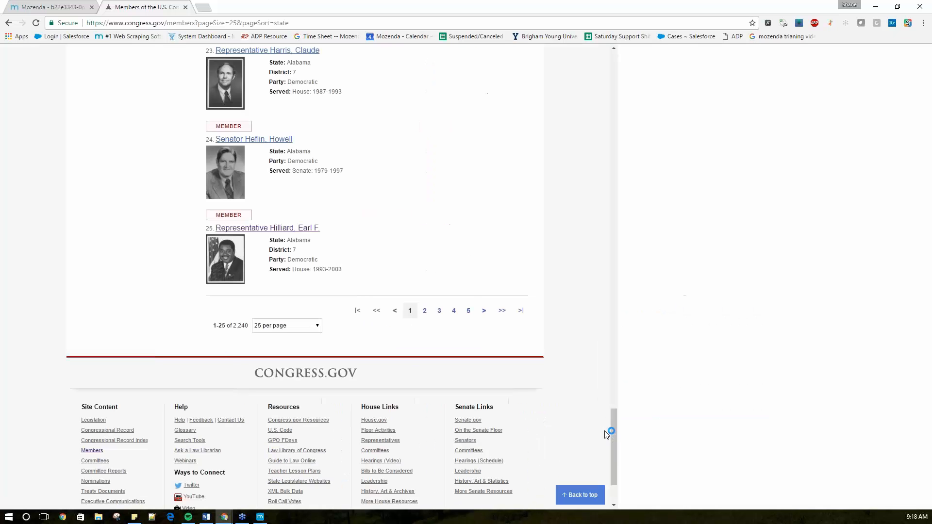
scroll(704, 317, down, 1)
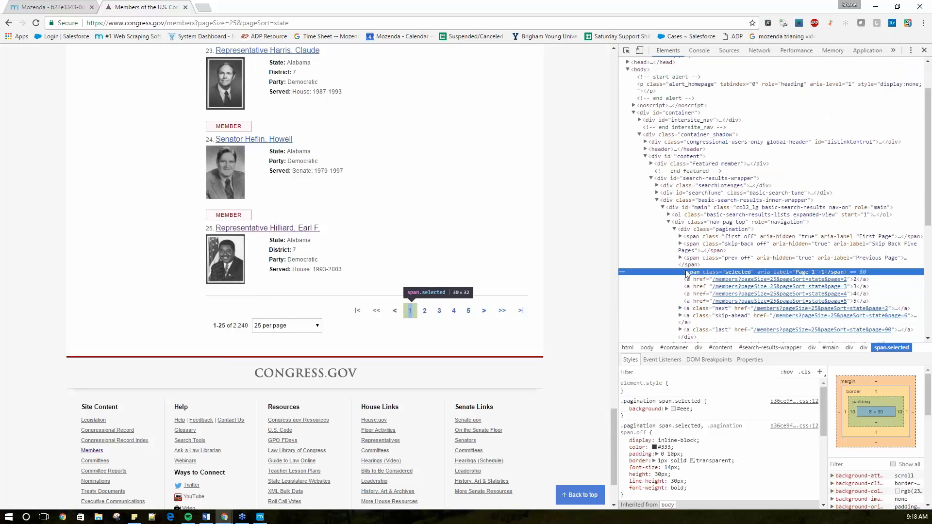
scroll(689, 275, down, 3)
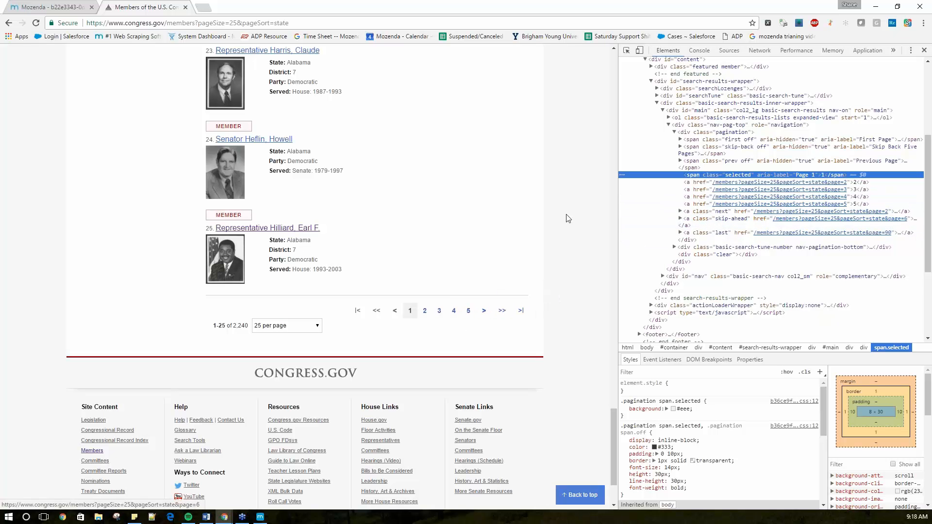
click(626, 50)
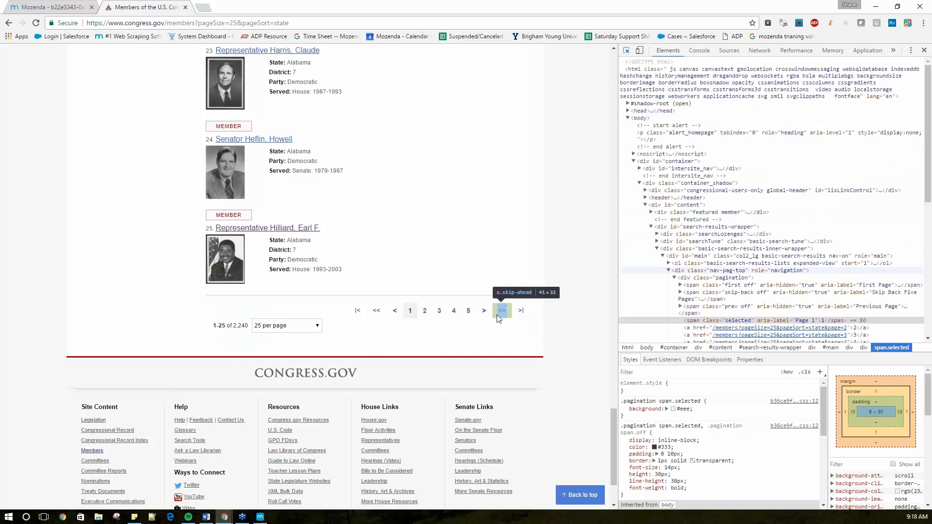
click(485, 316)
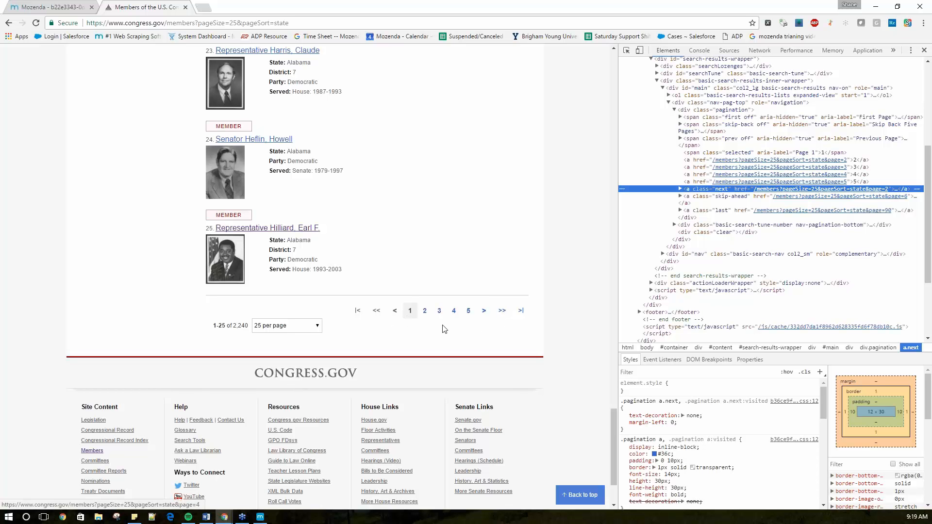
- Go to the last page of the members list and inspect the HTML of its next-page arrow and the current page number
click(520, 313)
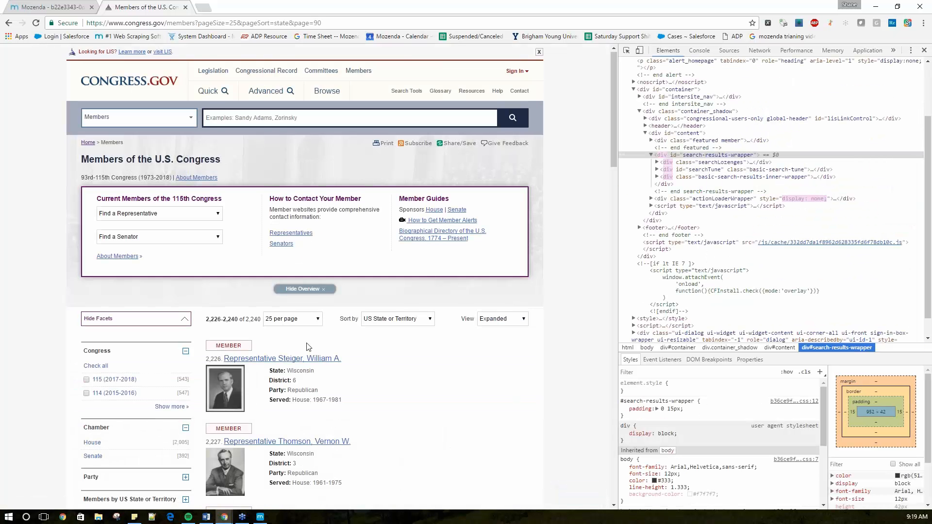
scroll(348, 318, down, 20)
scroll(487, 218, down, 1)
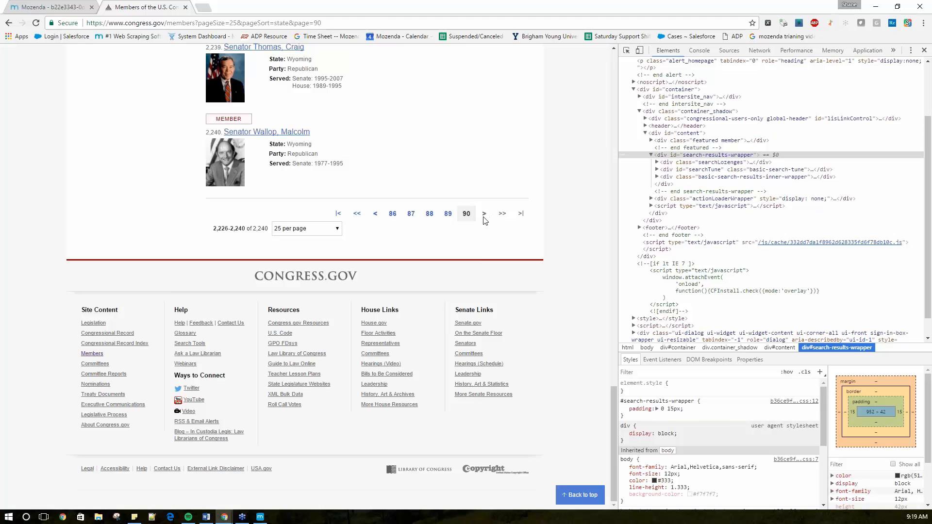
right_click(485, 217)
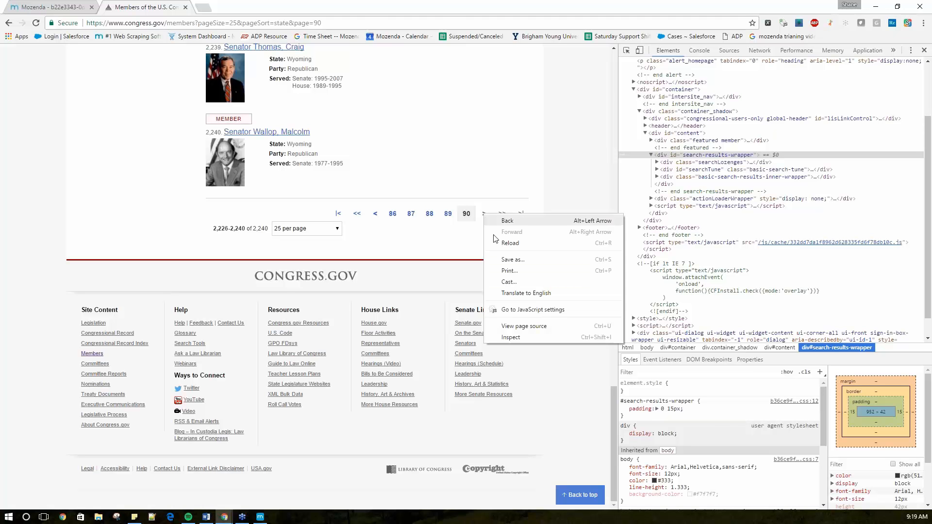
click(509, 337)
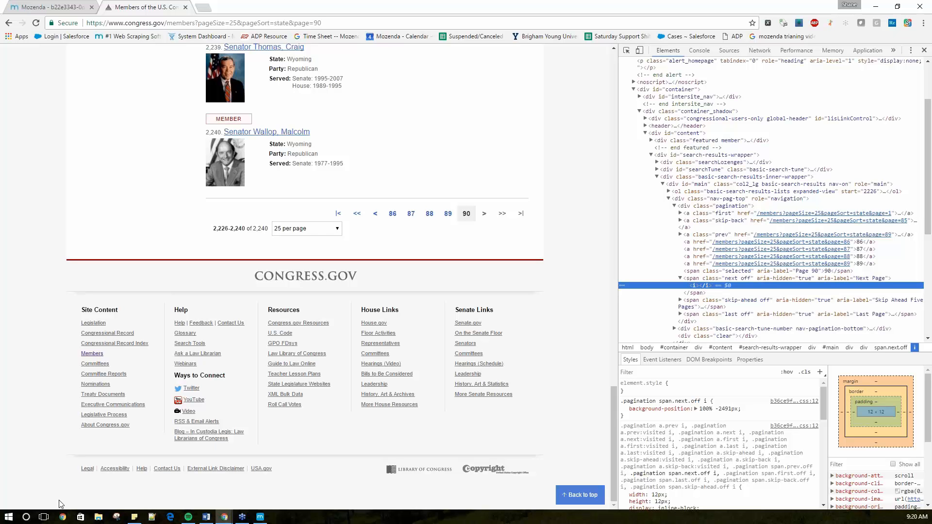
click(485, 216)
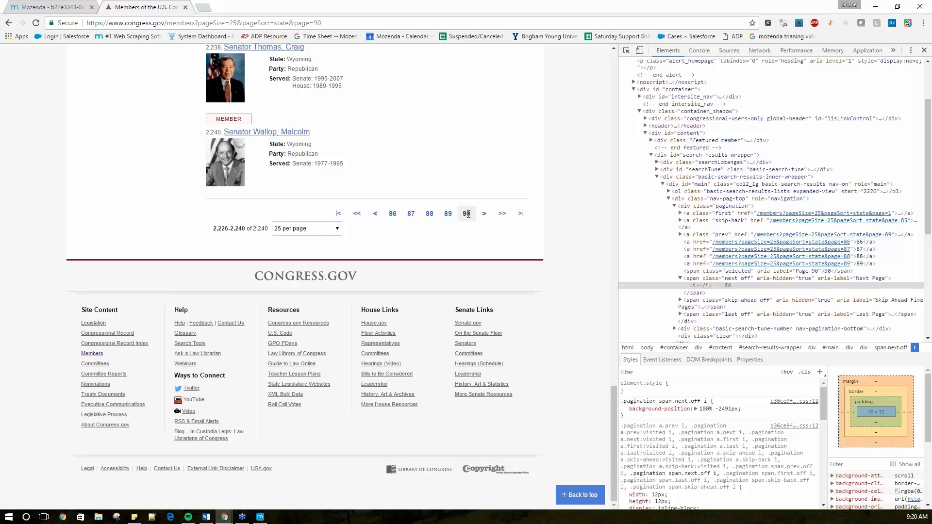
drag(470, 215, 462, 217)
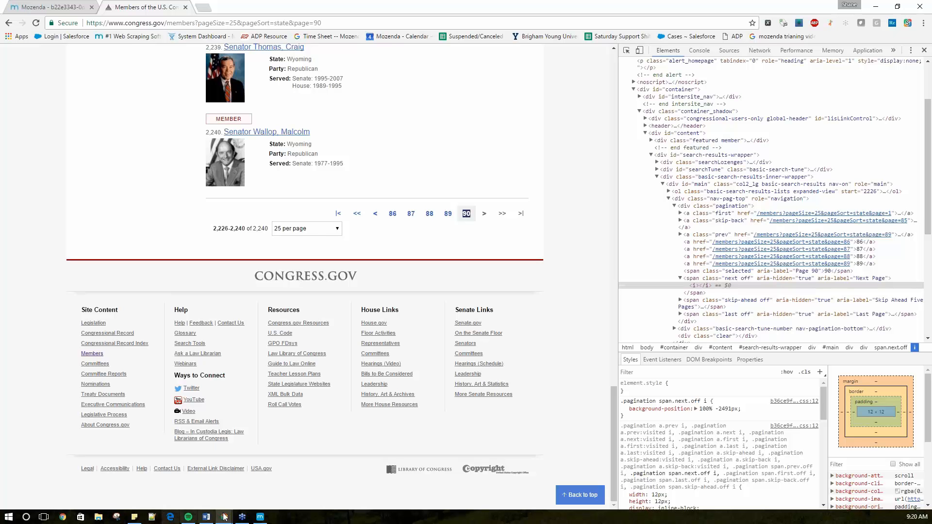
- Switch to Mozenda and capture the text of page number 1 in the pagination as a new field called Current Page
click(265, 519)
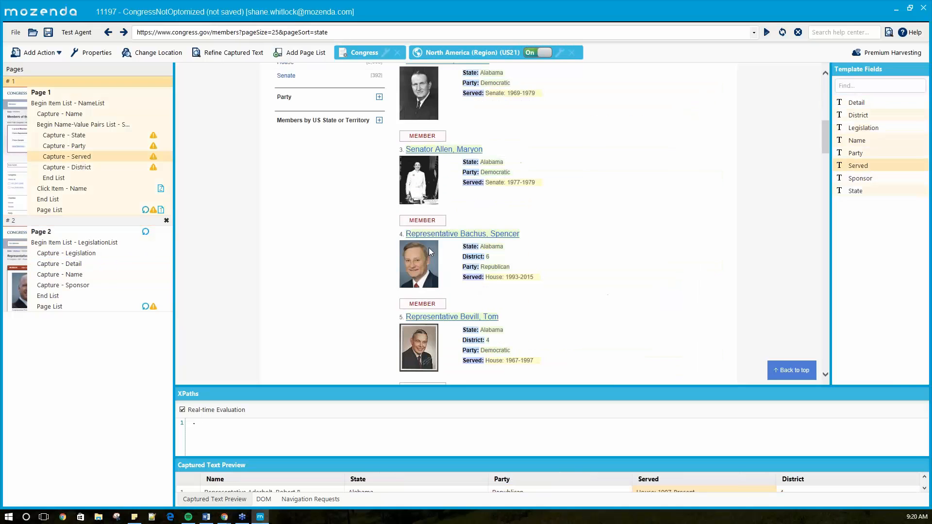
scroll(447, 264, down, 20)
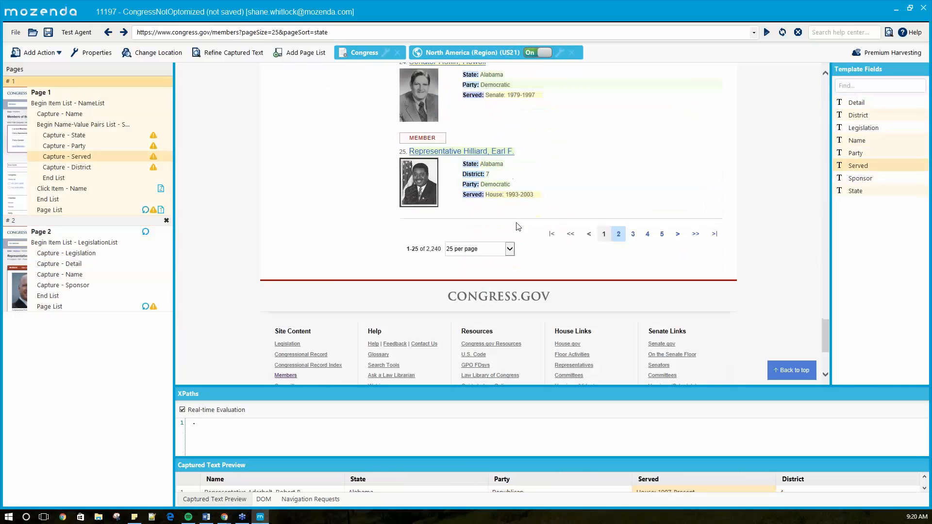
scroll(518, 220, up, 2)
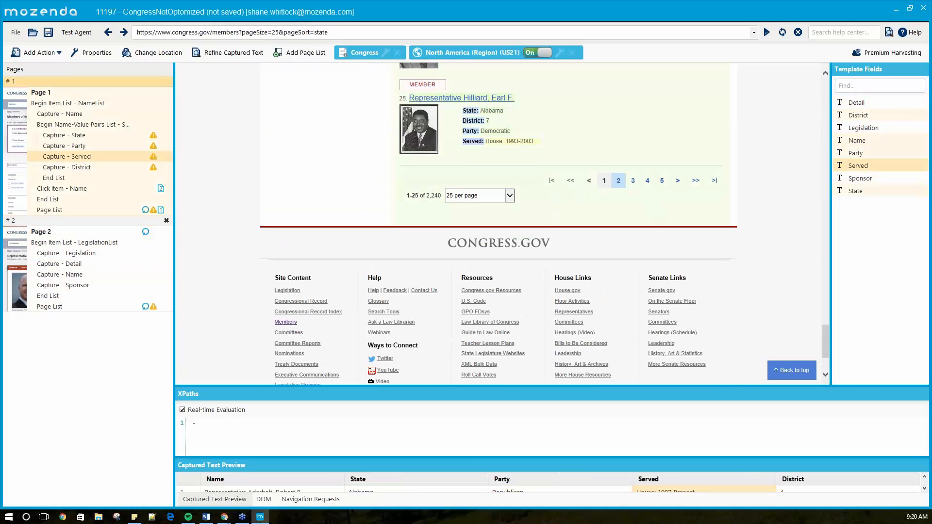
click(604, 181)
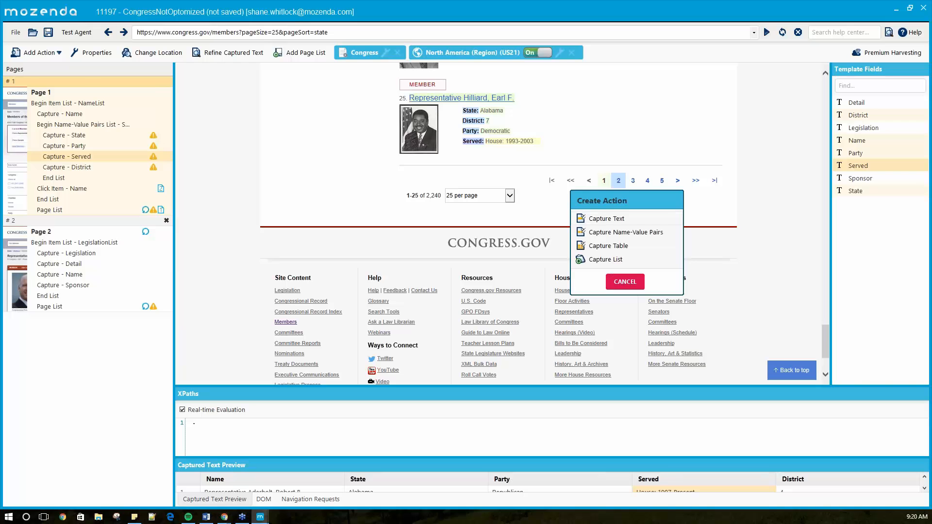
click(619, 220)
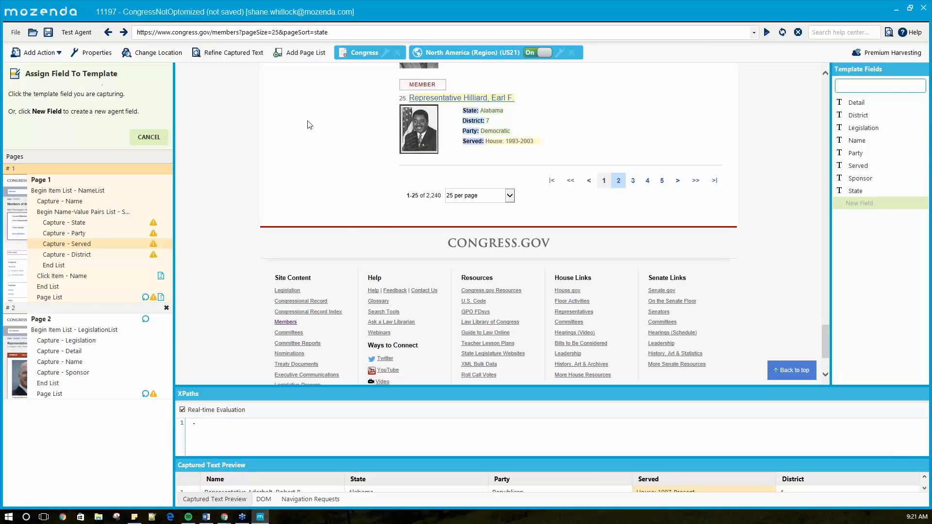
click(891, 207)
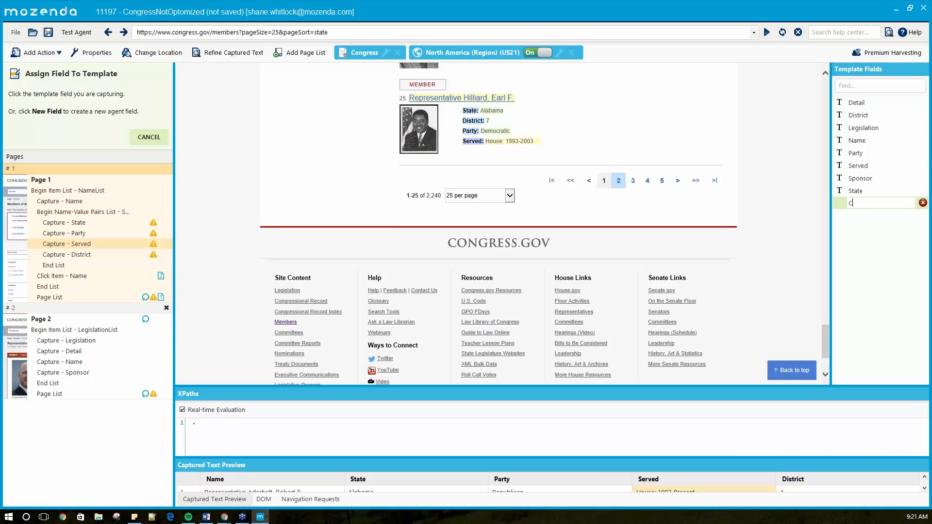
text(Current Page)
key(Return)
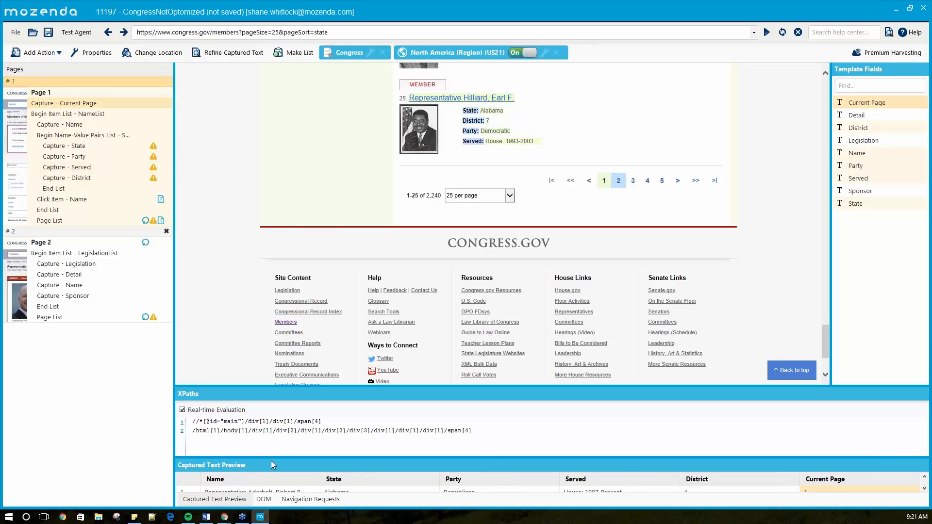
- Enlarge the preview area and show the DOM of the element captured by the Current Page action
drag(272, 462, 272, 389)
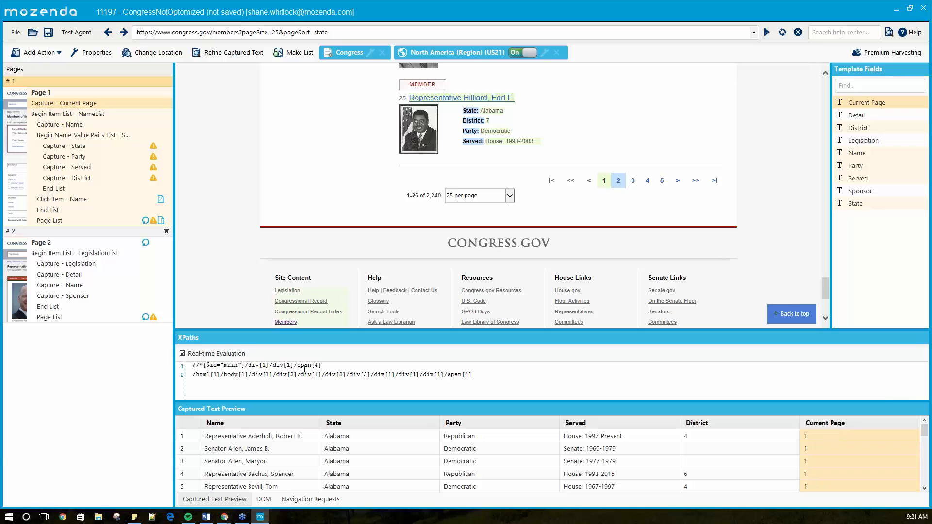
scroll(419, 295, down, 3)
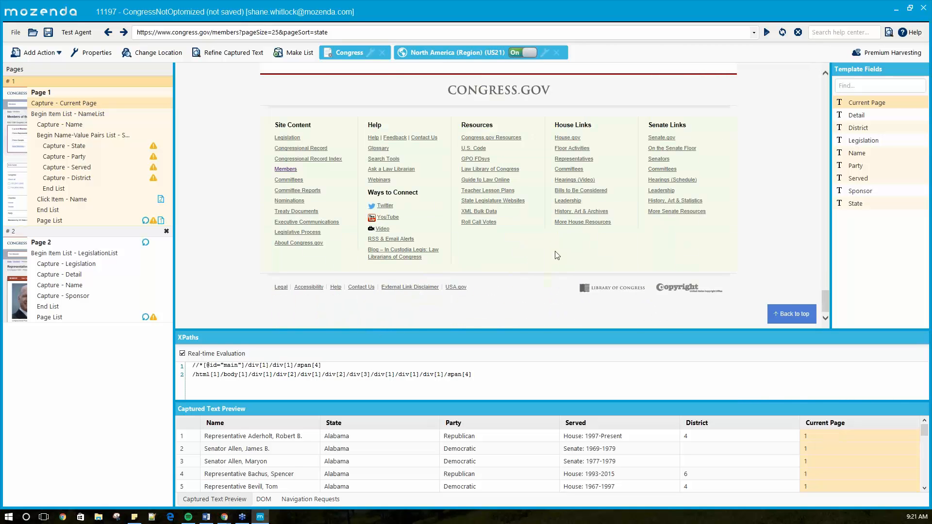
scroll(555, 251, up, 3)
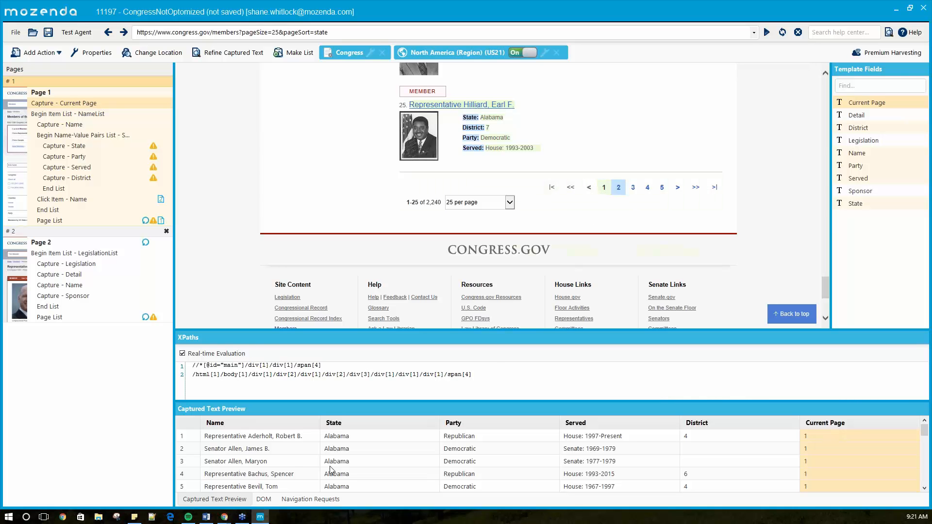
click(263, 499)
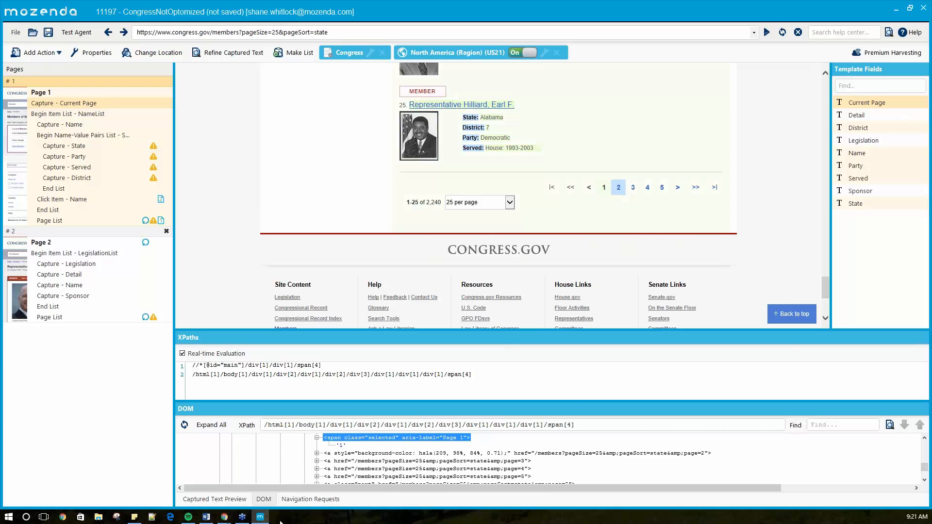
- Replace the span index in the first Current Page XPath with class="selected" and delete the second XPath
click(318, 367)
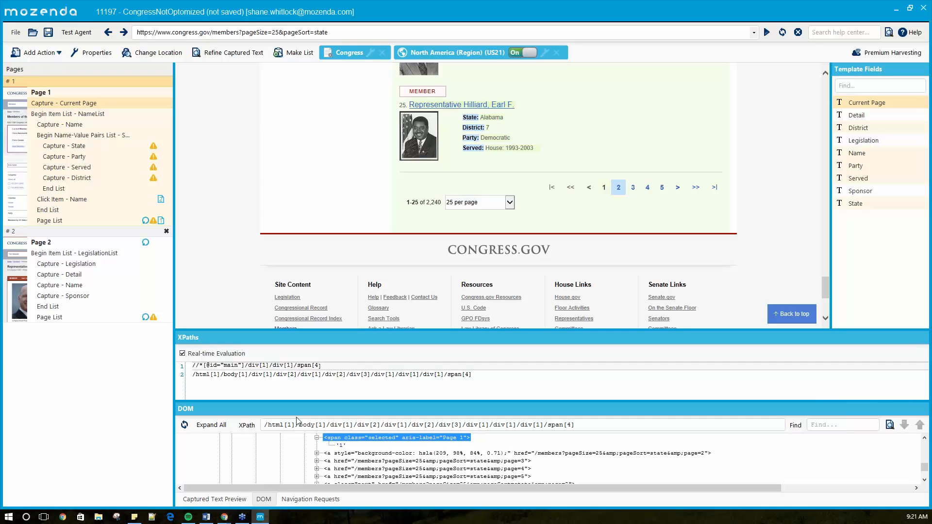
key(BackSpace)
text(cl)
text(="sele)
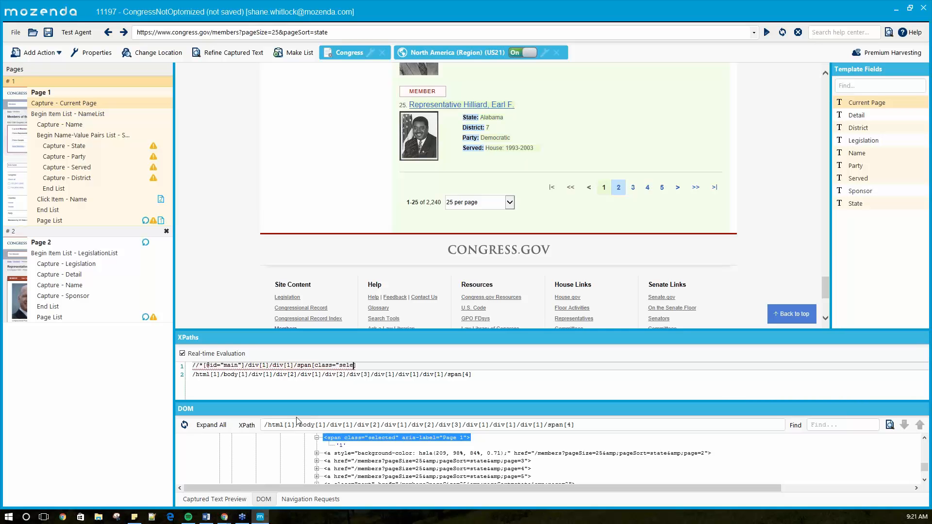
text(cted"])
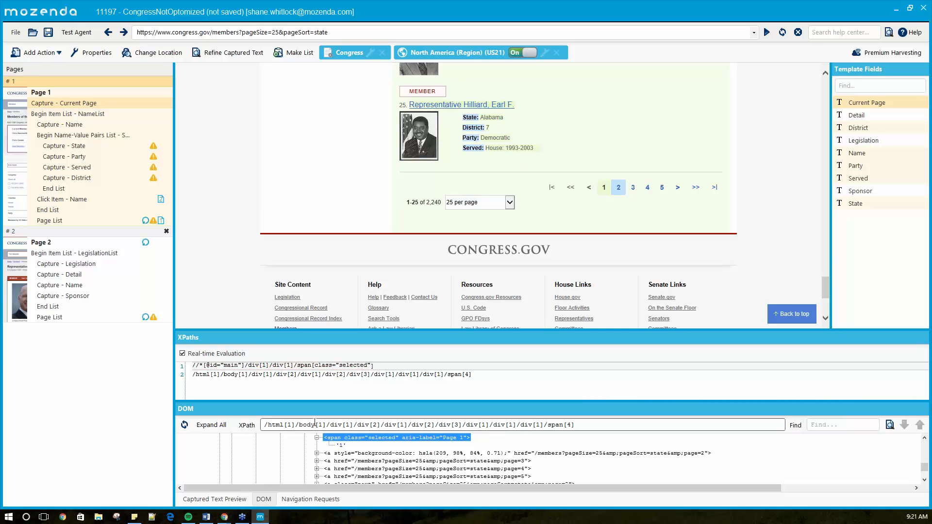
key(BackSpace)
key(BackSpace)
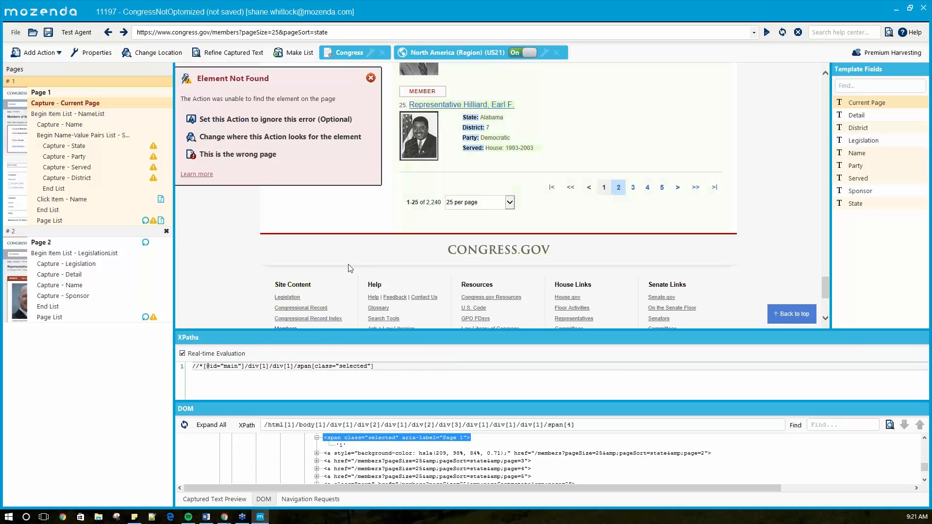
- Dismiss the error, locate page number 1 in the DOM, and replace the last div's index in the XPath with class="pagination"
click(371, 78)
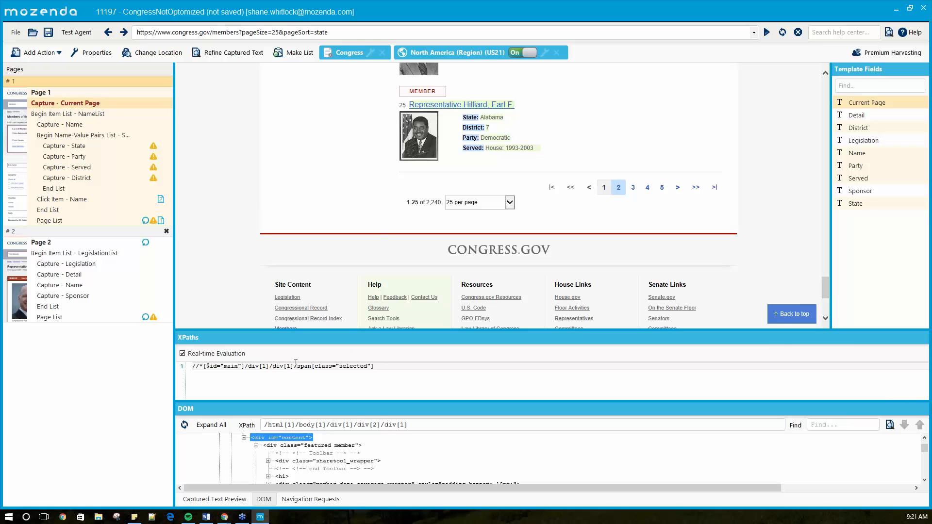
click(604, 189)
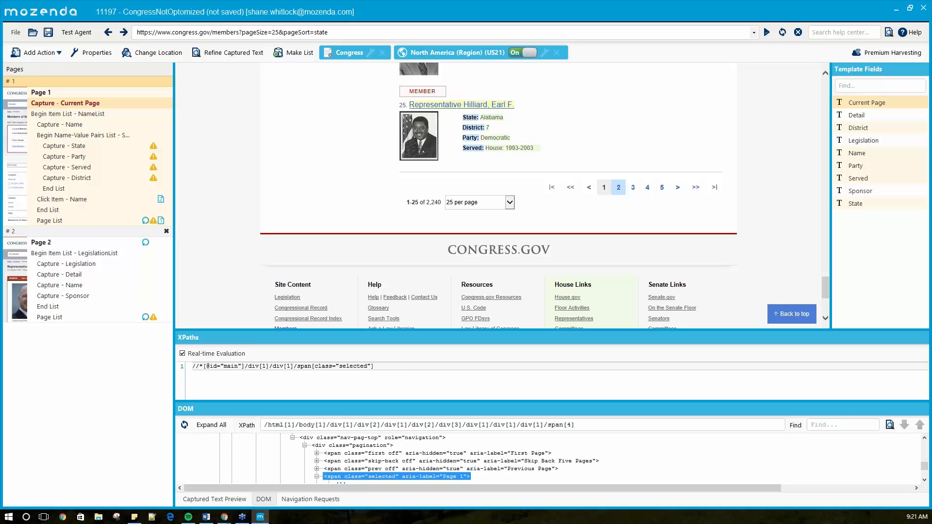
key(BackSpace)
text(class=")
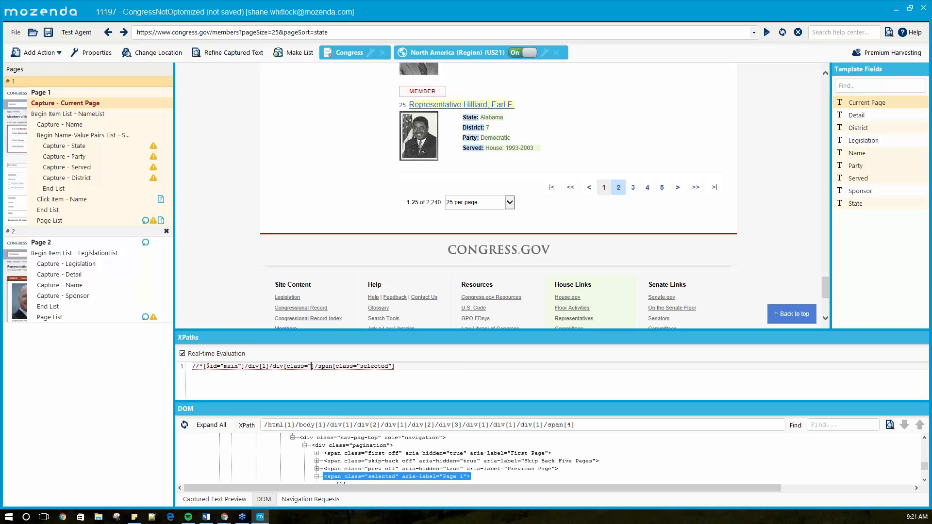
text(pagination)
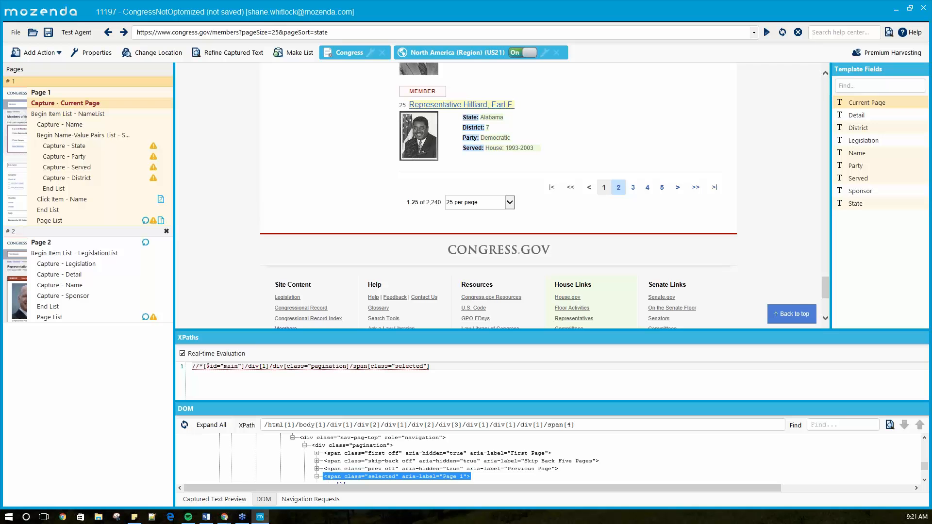
text(")
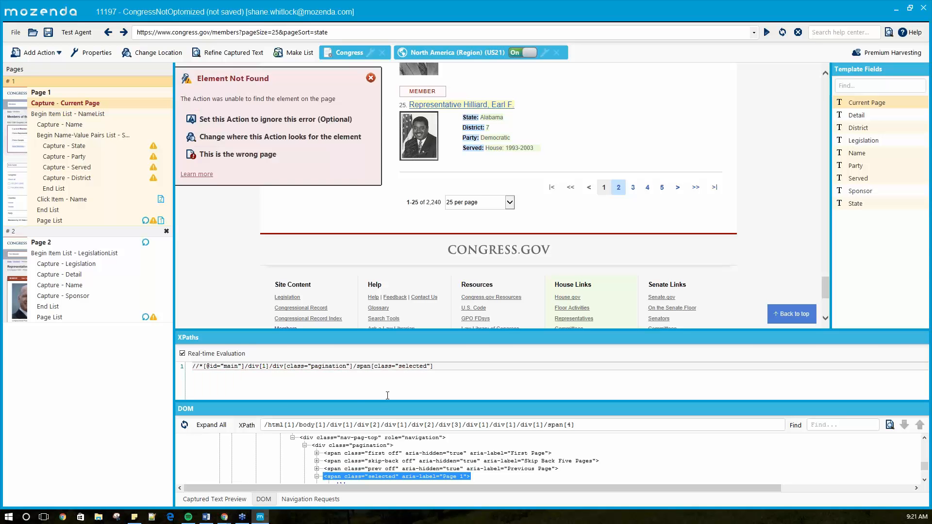
- Shorten the XPath to //div[class="pagination"]/span[class="selected"] and move the Current Page capture inside the NameList item list
drag(389, 401, 388, 304)
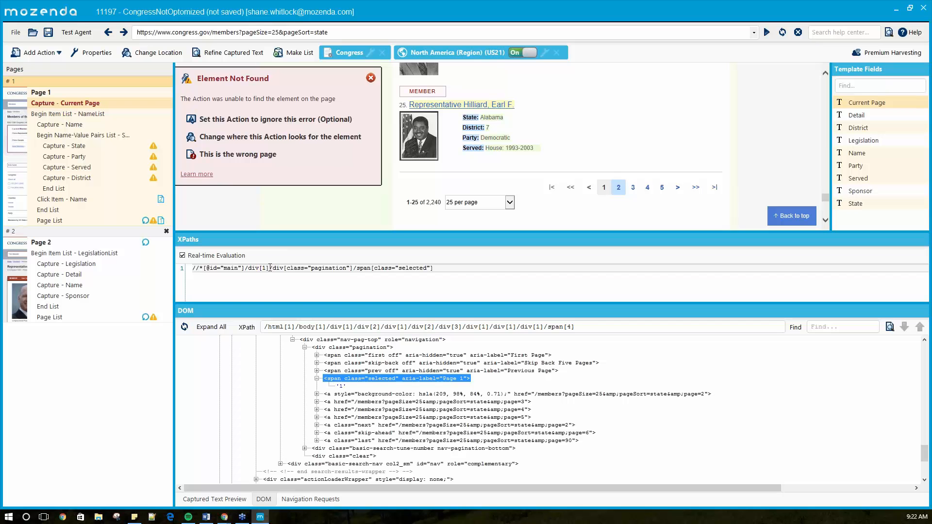
drag(271, 268, 171, 270)
key(BackSpace)
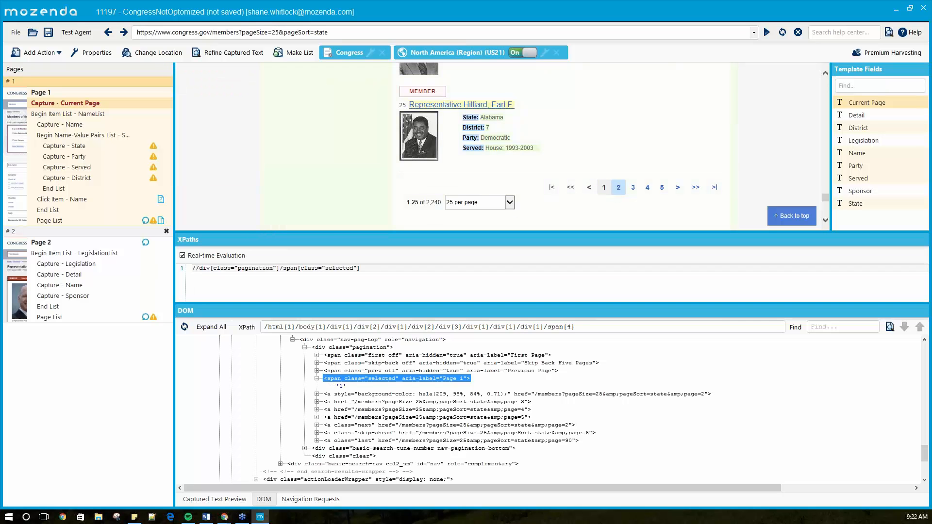
mouse_move(100, 107)
mouse_down()
mouse_move(100, 207)
mouse_move(110, 115)
mouse_up()
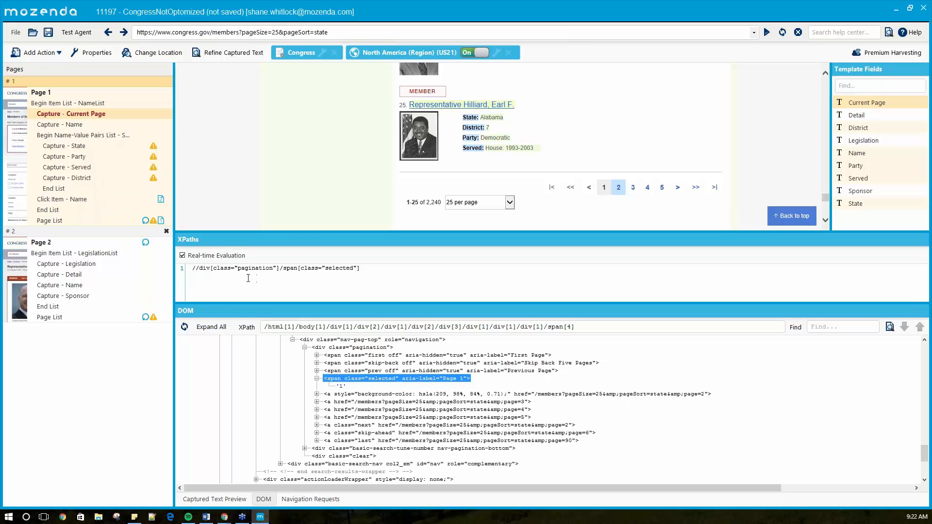
click(213, 270)
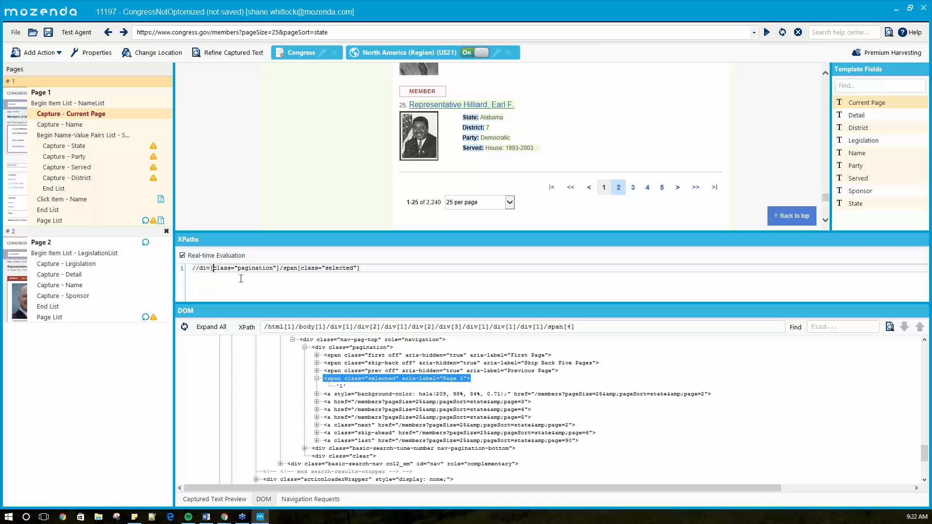
text(@)
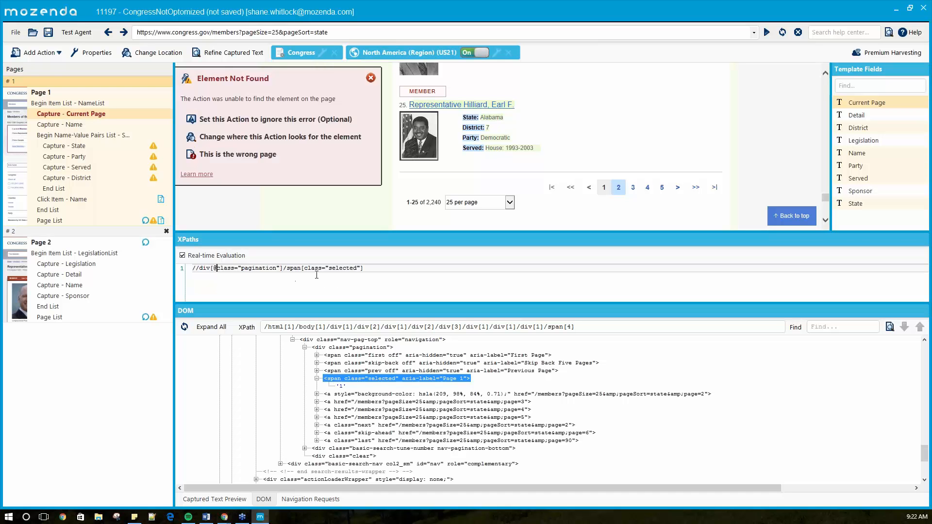
text(@)
click(215, 499)
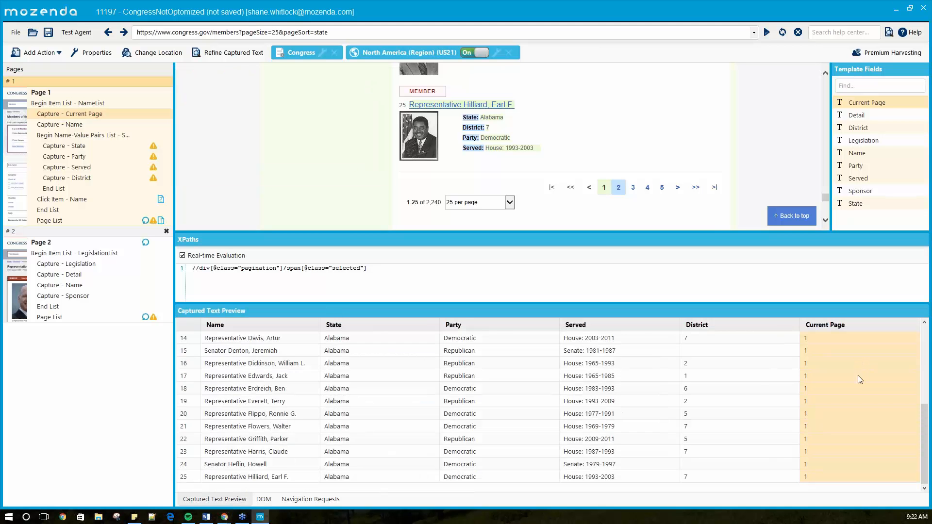
- Run Page 1's Page List action to load the second results page and review its Current Page values in the captured text preview
click(80, 223)
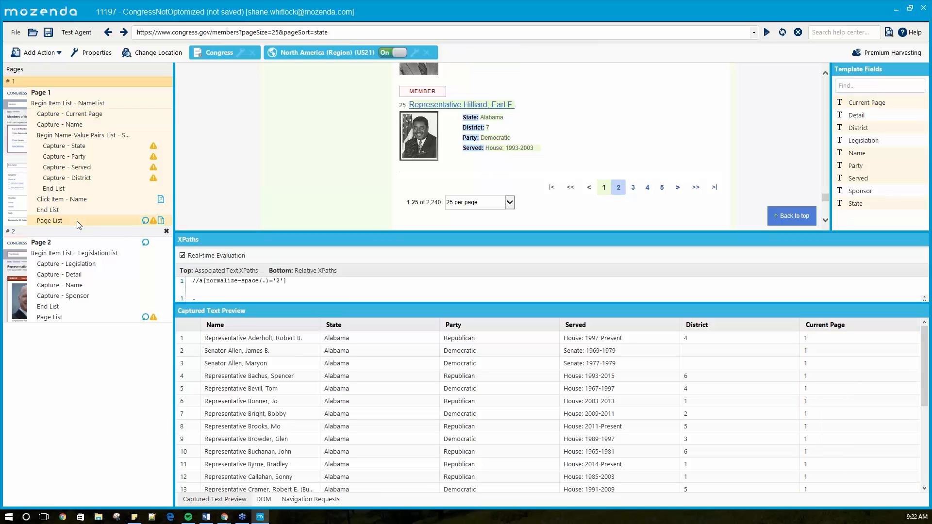
right_click(79, 223)
click(106, 254)
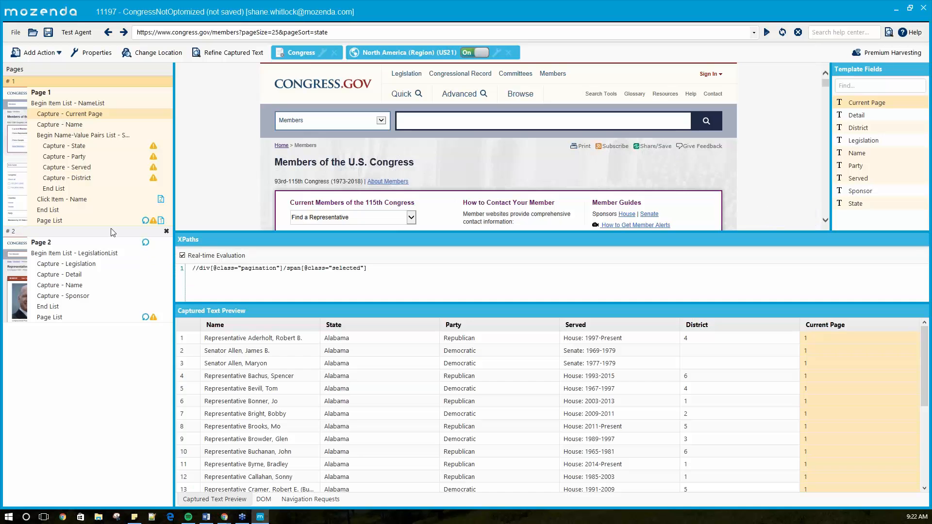
click(264, 502)
click(231, 499)
click(67, 221)
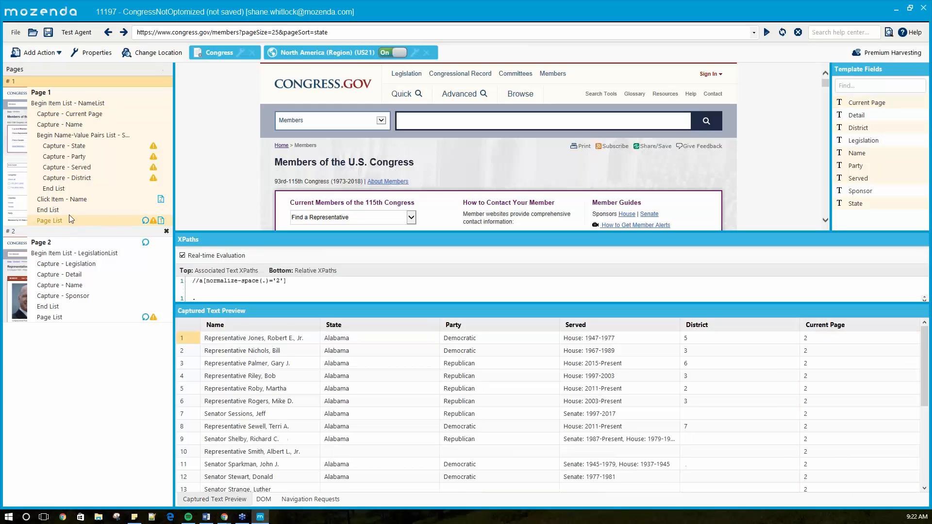
click(69, 210)
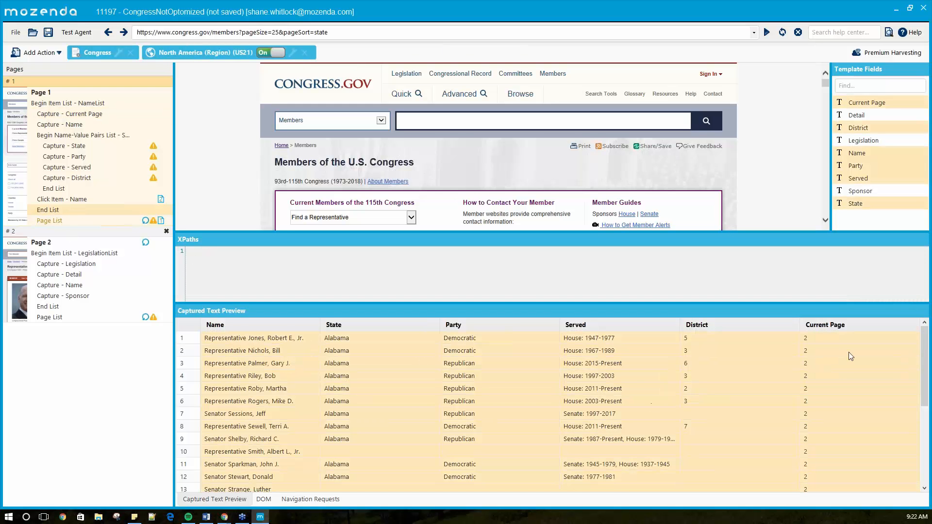
scroll(846, 358, down, 2)
scroll(846, 378, up, 2)
- Enlarge the page view and check which number is captured in the pagination below the second page's members
drag(398, 304, 388, 425)
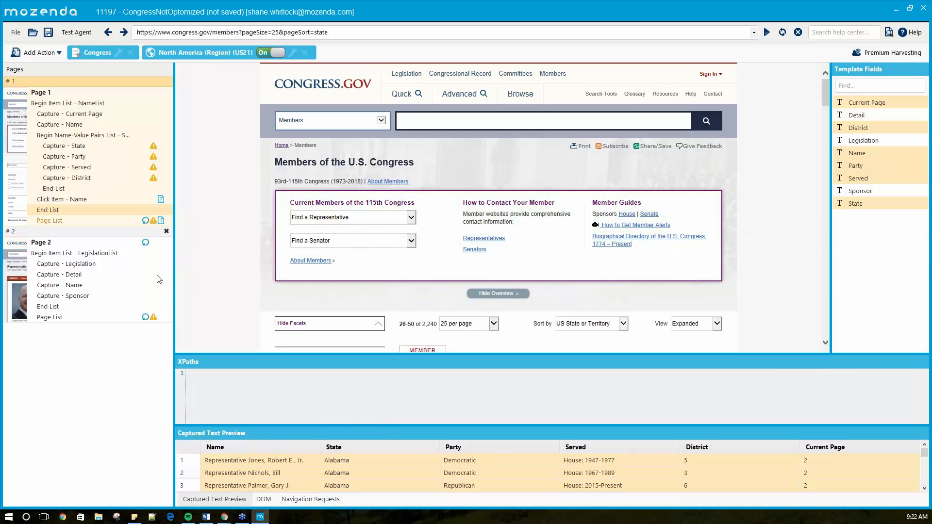
scroll(505, 267, down, 20)
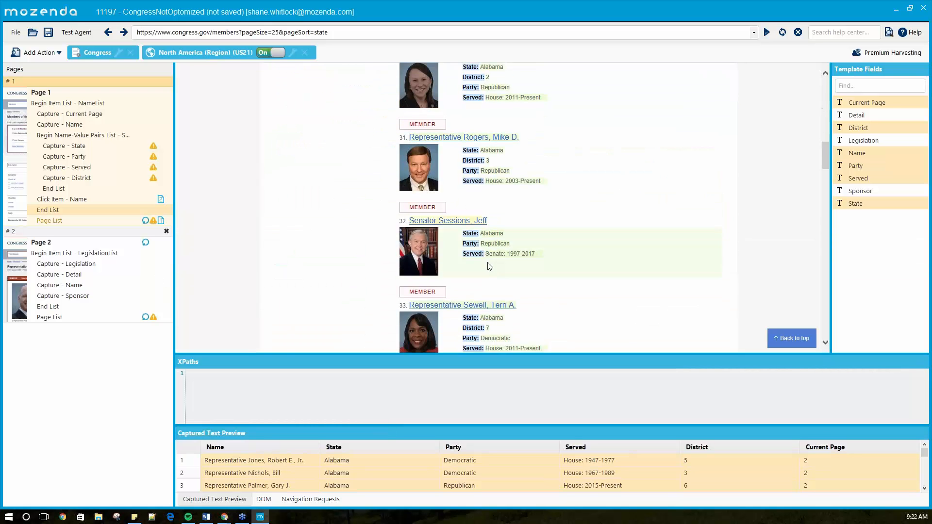
scroll(485, 272, down, 20)
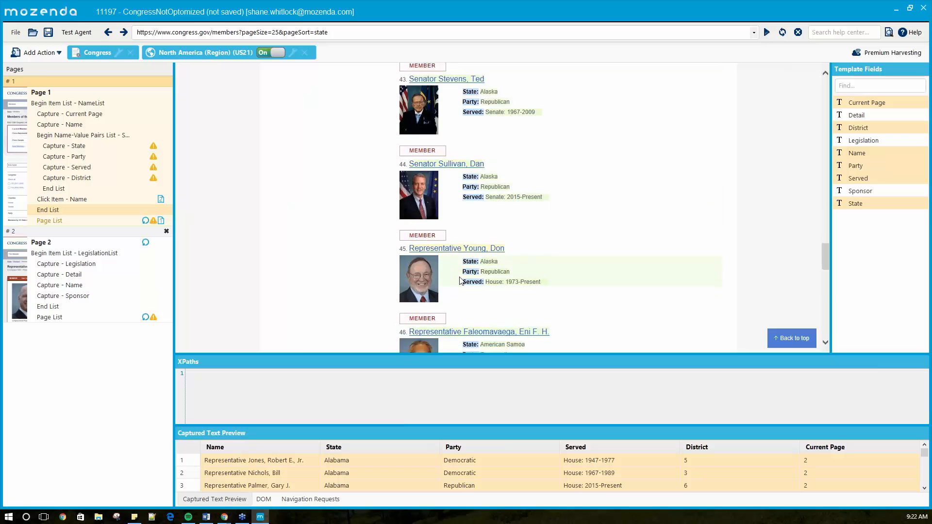
scroll(542, 247, up, 2)
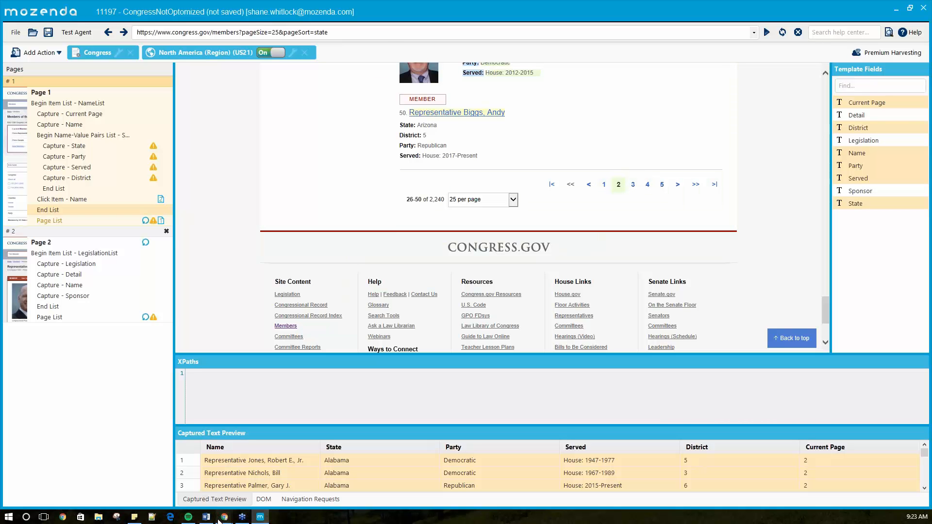
- Switch to Chrome to check the selected page number on the last members results page, and return to the Mozenda agent
mouse_move(219, 519)
click(259, 487)
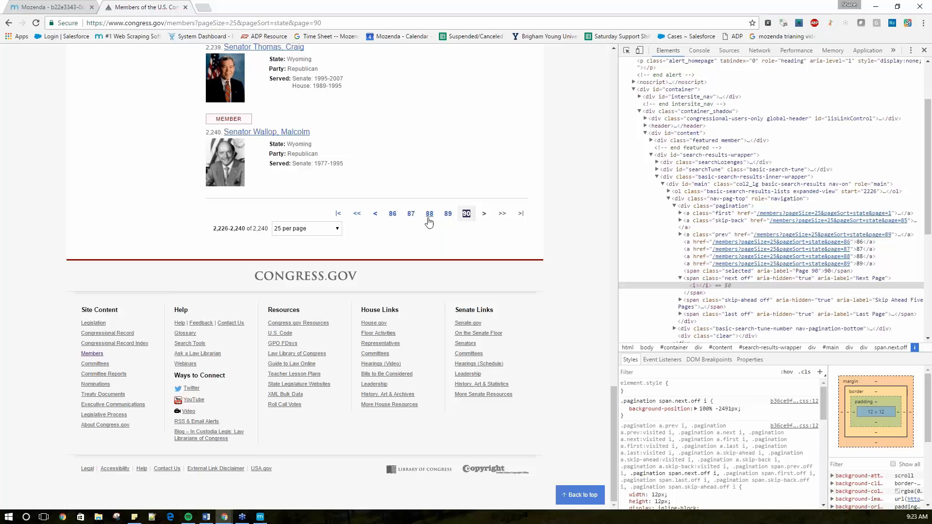
click(464, 218)
click(261, 517)
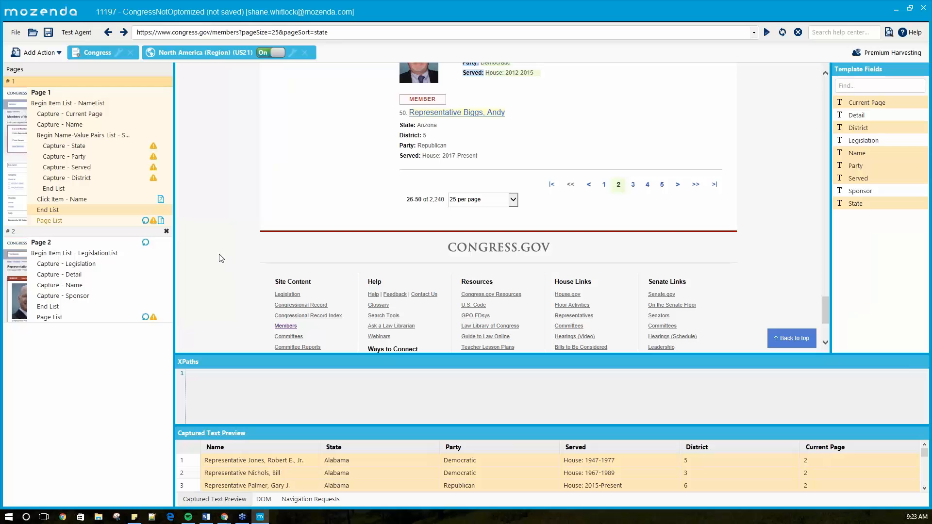
- Capture the results count text above the second page's member list into a new field named Total Items
scroll(340, 271, up, 15)
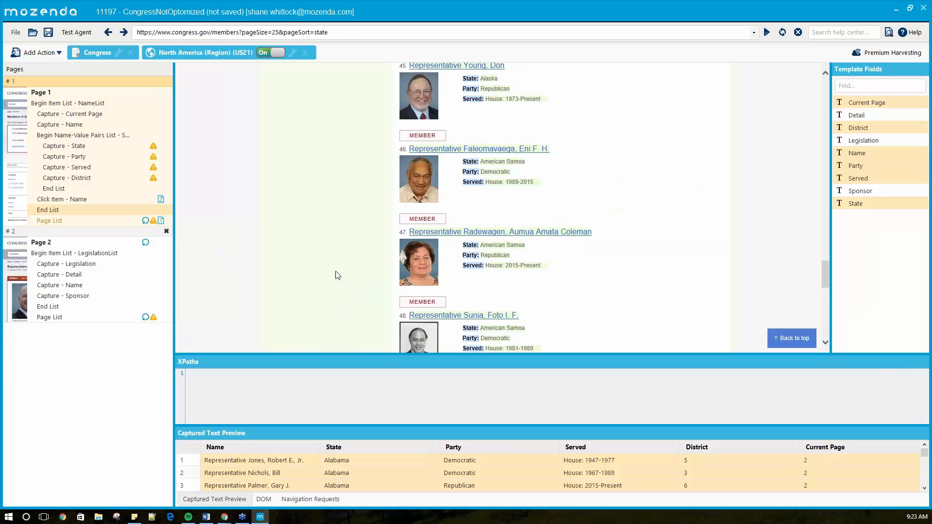
scroll(340, 272, up, 20)
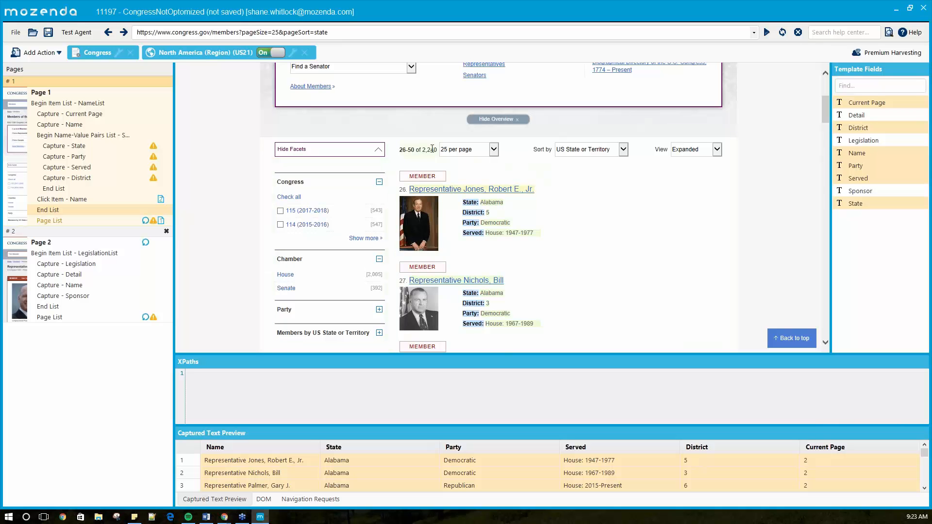
click(430, 149)
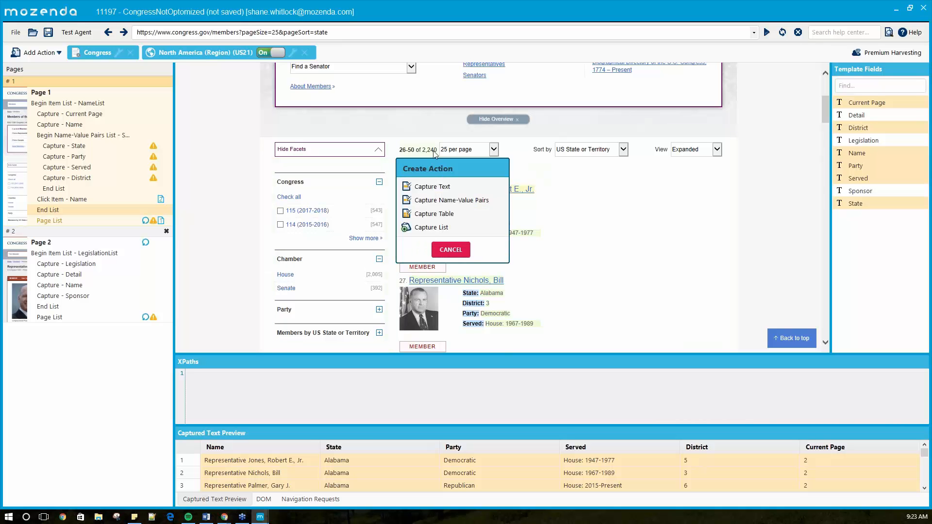
click(429, 189)
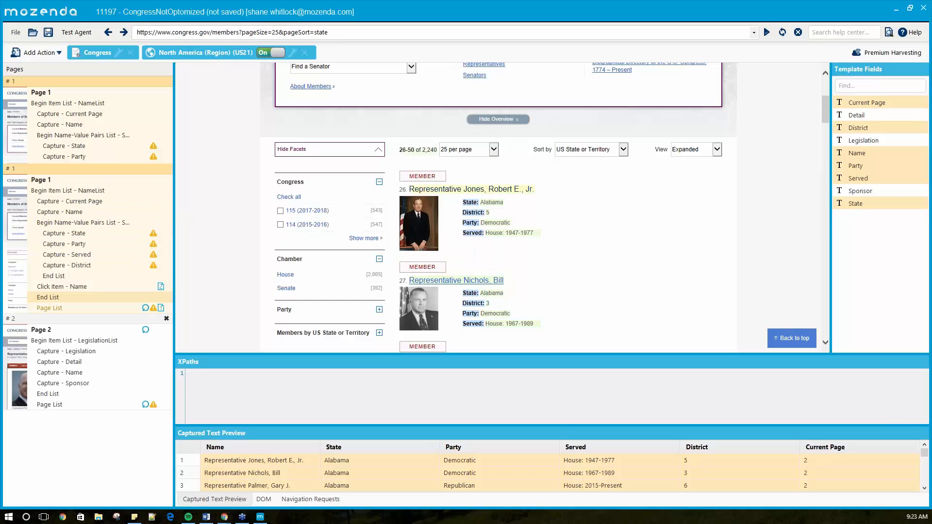
click(873, 216)
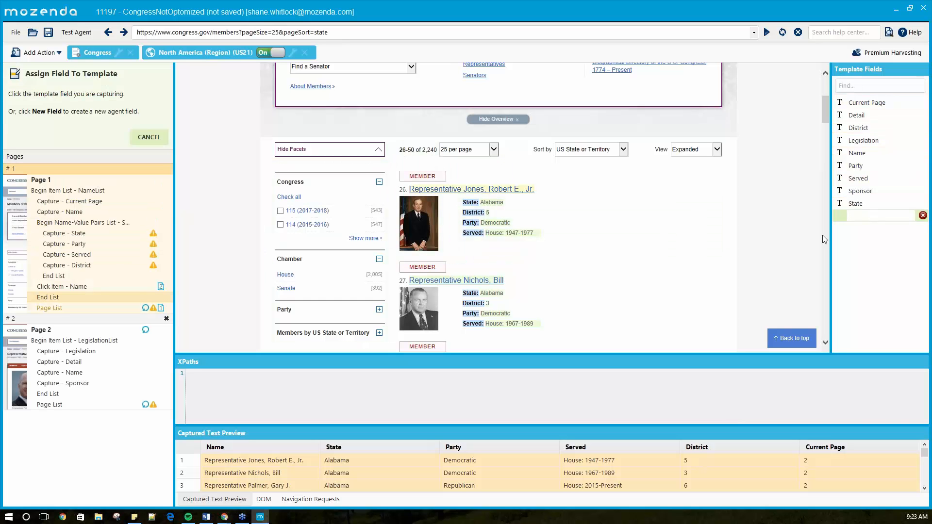
text(Total Items)
key(Return)
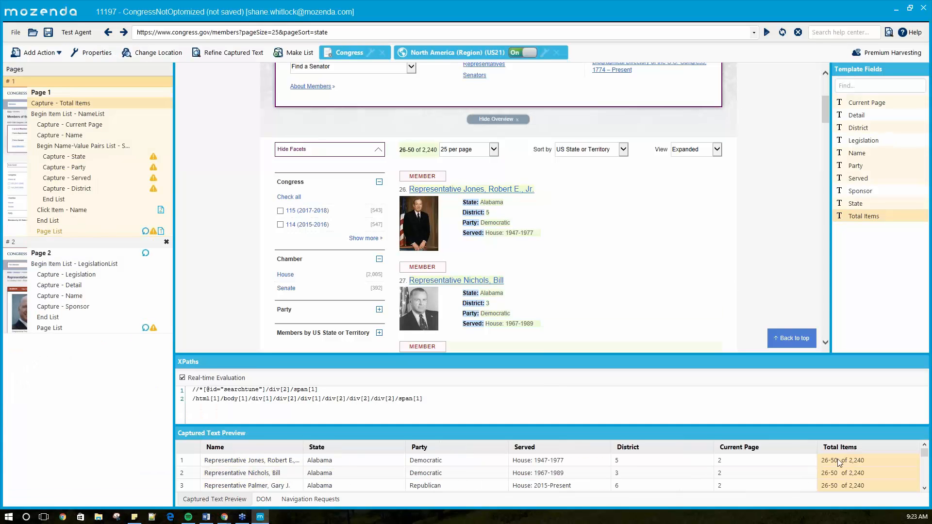
- Review the second results page from the captured results count down to its pagination
scroll(853, 466, down, 7)
scroll(844, 475, up, 7)
scroll(468, 235, down, 1)
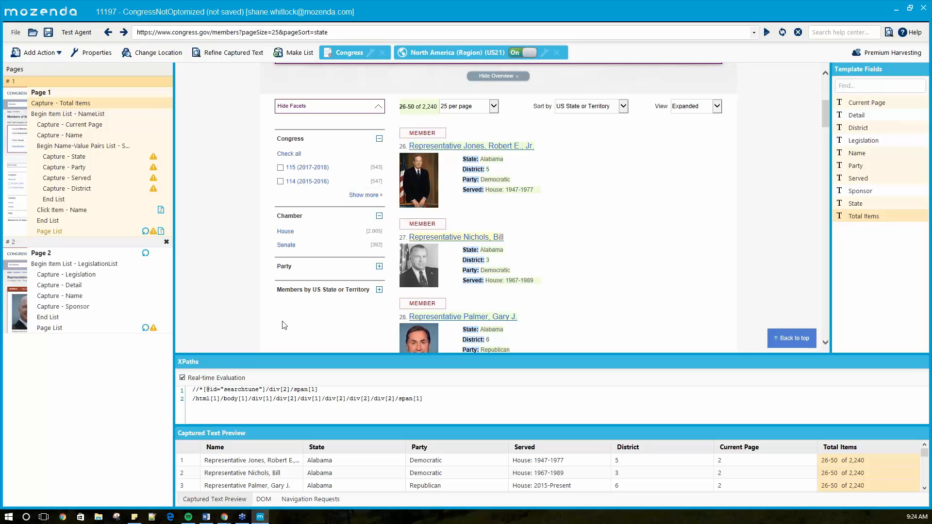
scroll(260, 267, down, 9)
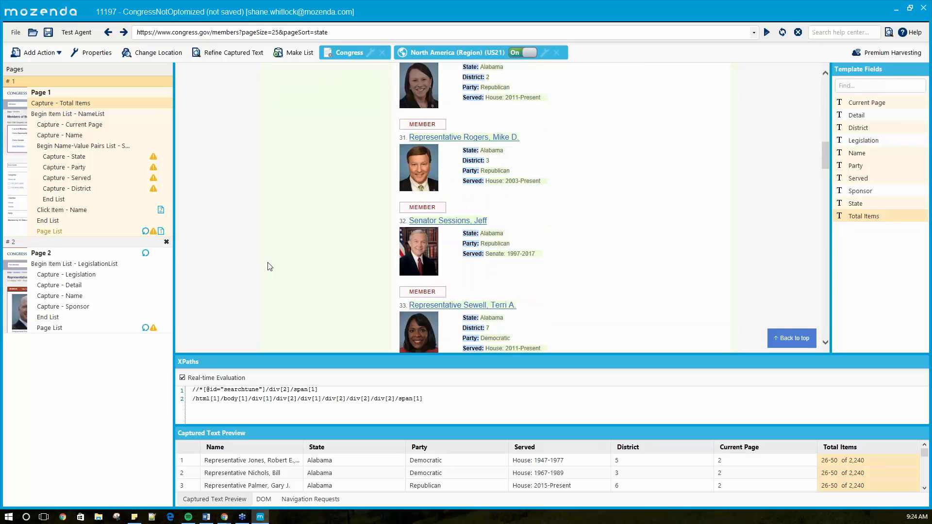
scroll(269, 266, down, 18)
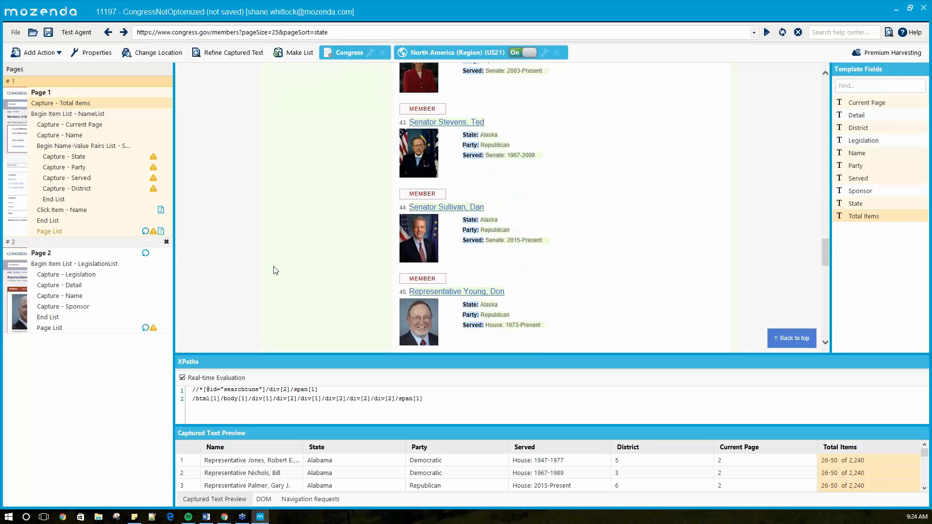
scroll(275, 270, down, 10)
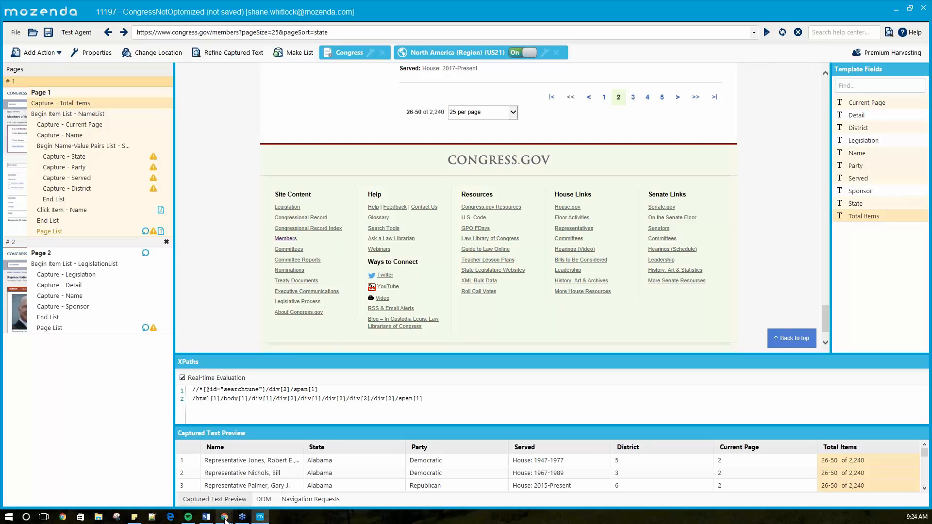
- Switch to Chrome, close the developer tools, and open the first member listed on the last results page
mouse_move(224, 517)
click(288, 484)
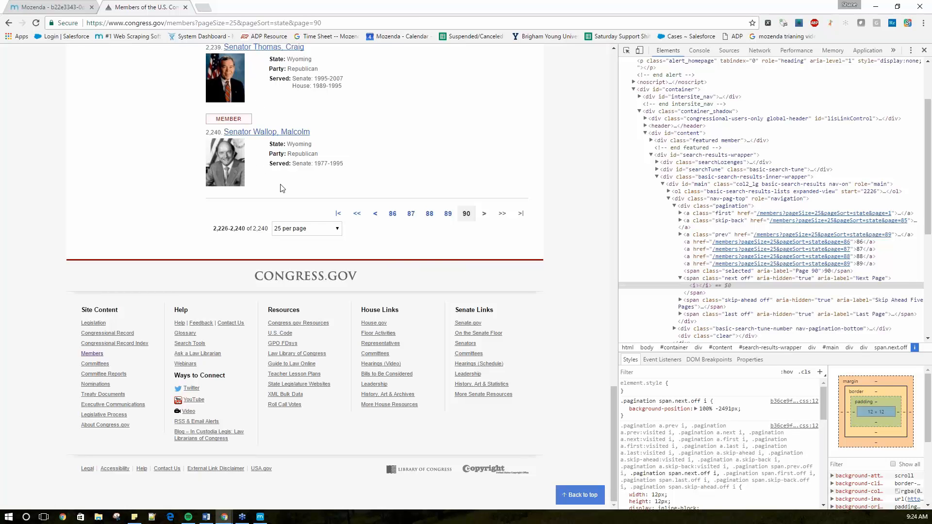
scroll(282, 189, up, 15)
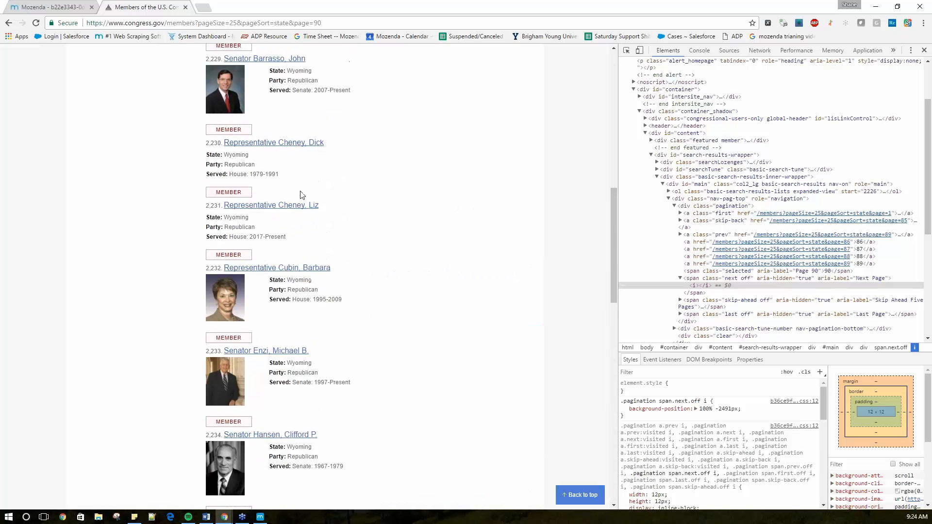
scroll(301, 195, up, 8)
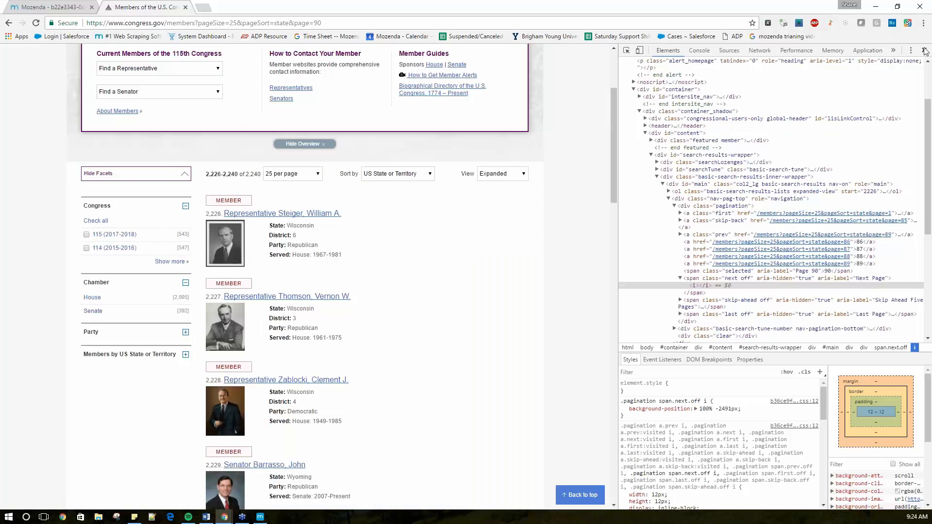
click(923, 50)
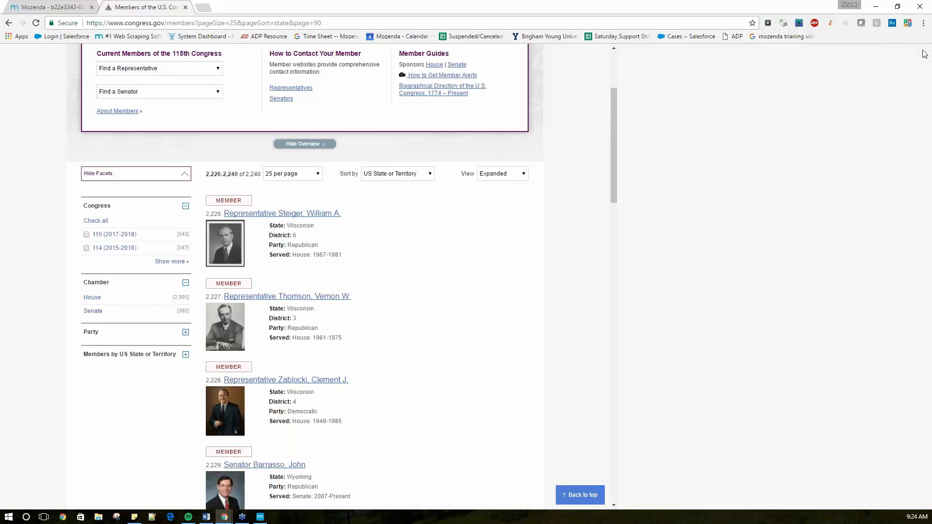
click(427, 217)
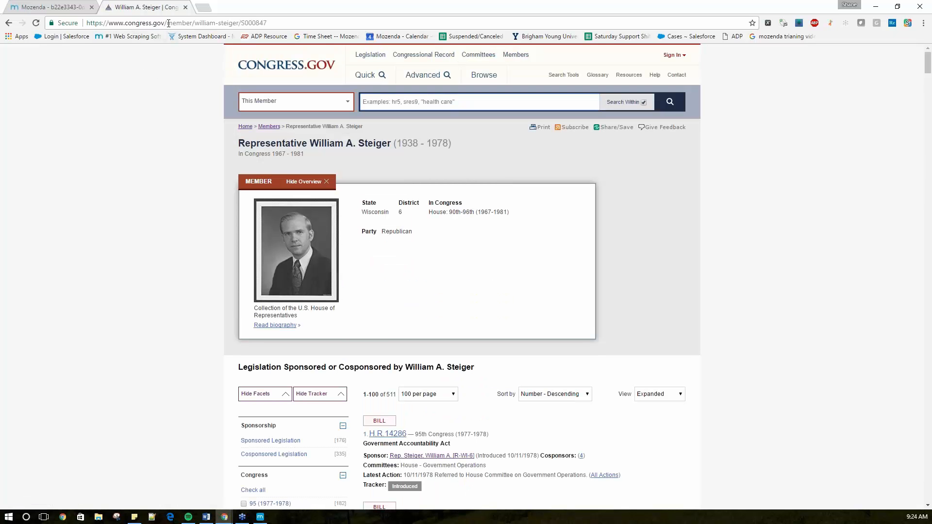
- Copy the member page's URL, load it in a new incognito window, and check that its legislation list appears
drag(165, 23, 268, 23)
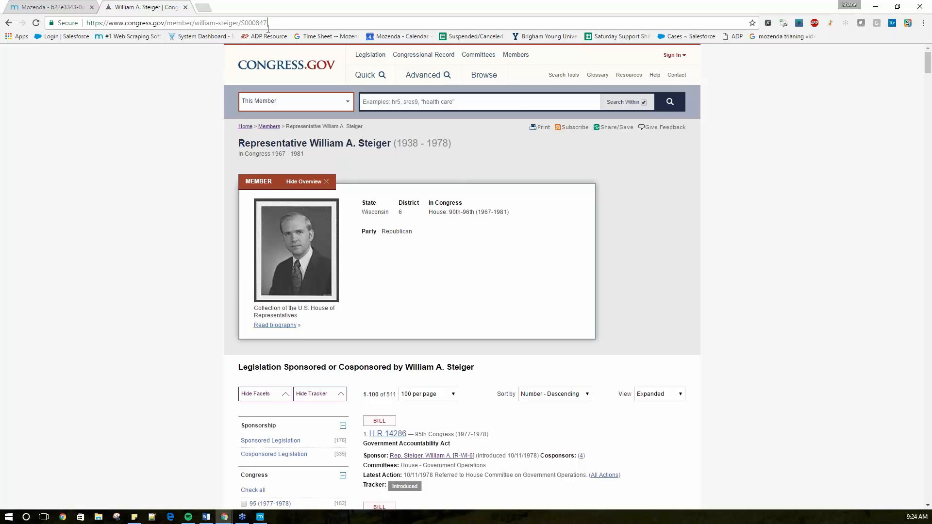
key(ctrl+a)
key(ctrl+c)
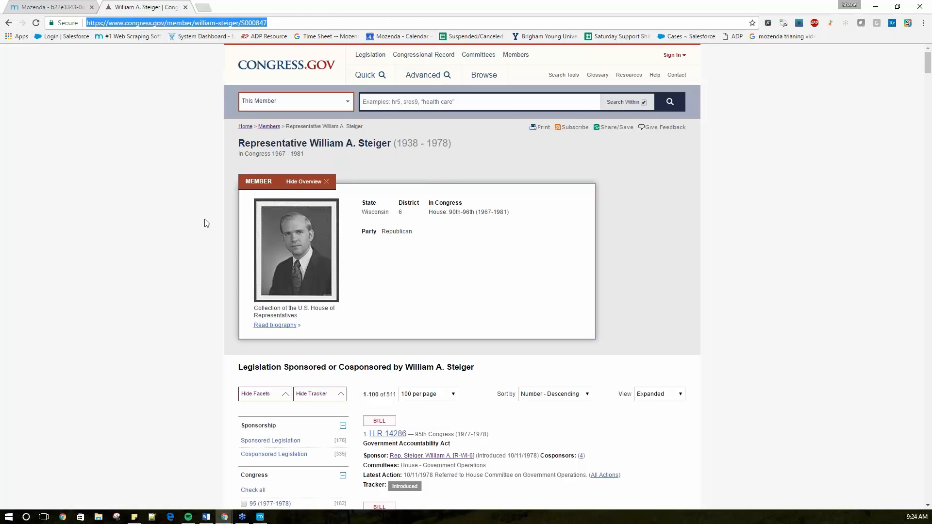
key(ctrl+shift+n)
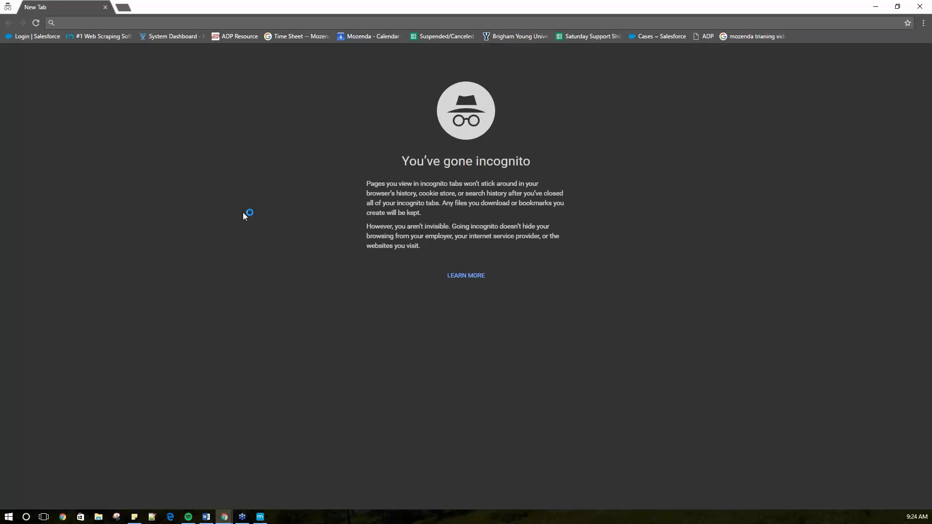
key(ctrl+v)
key(Return)
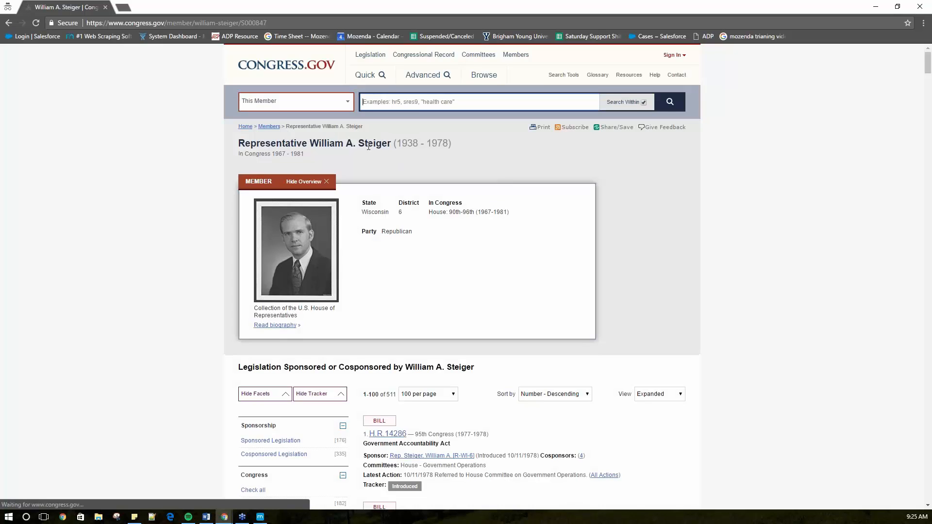
scroll(375, 158, down, 8)
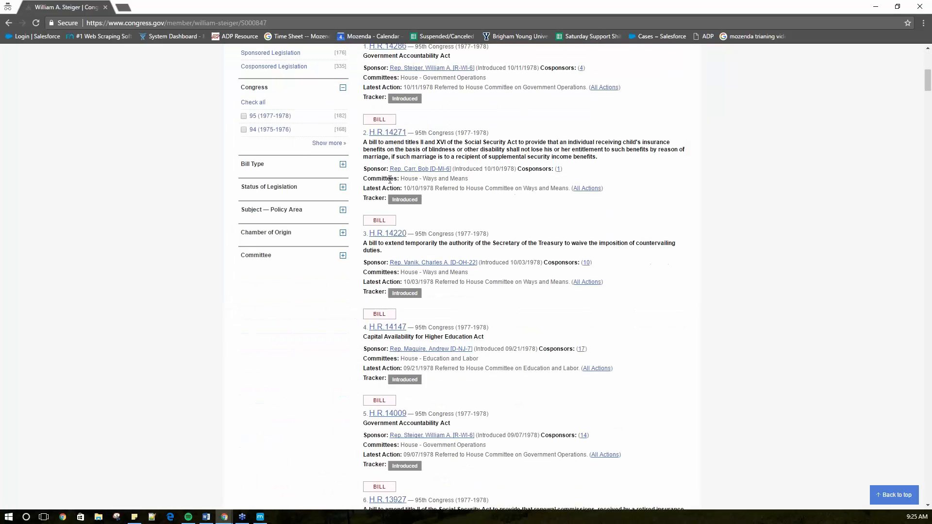
scroll(388, 176, up, 7)
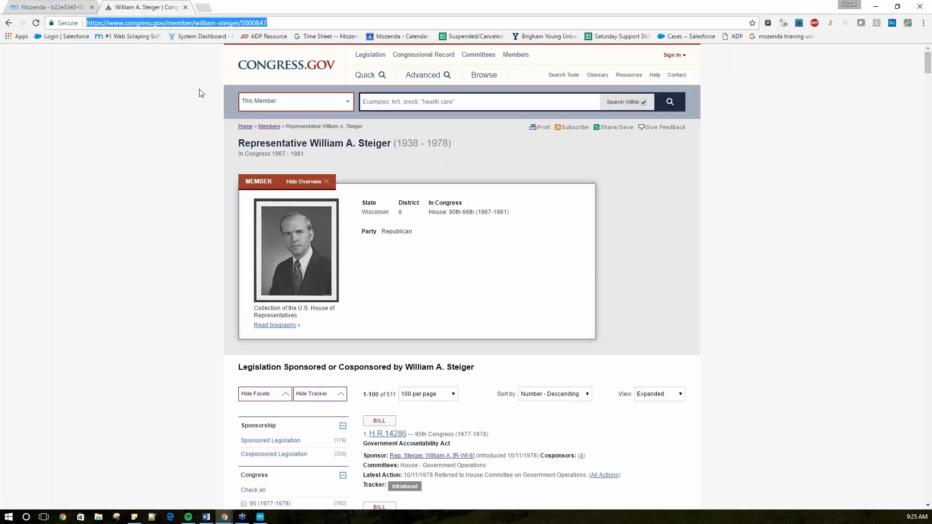
- Return the browser to the members list and go back to the first listed members in the Mozenda agent
click(8, 23)
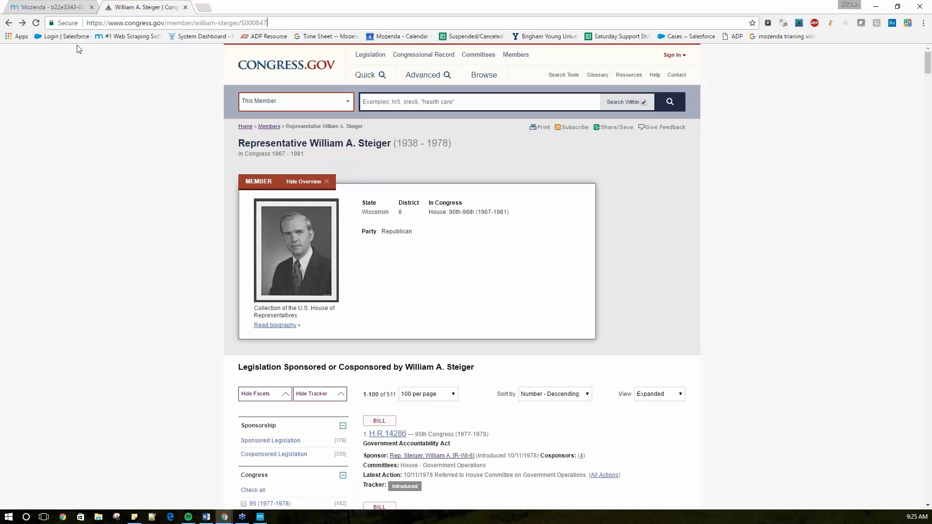
click(7, 23)
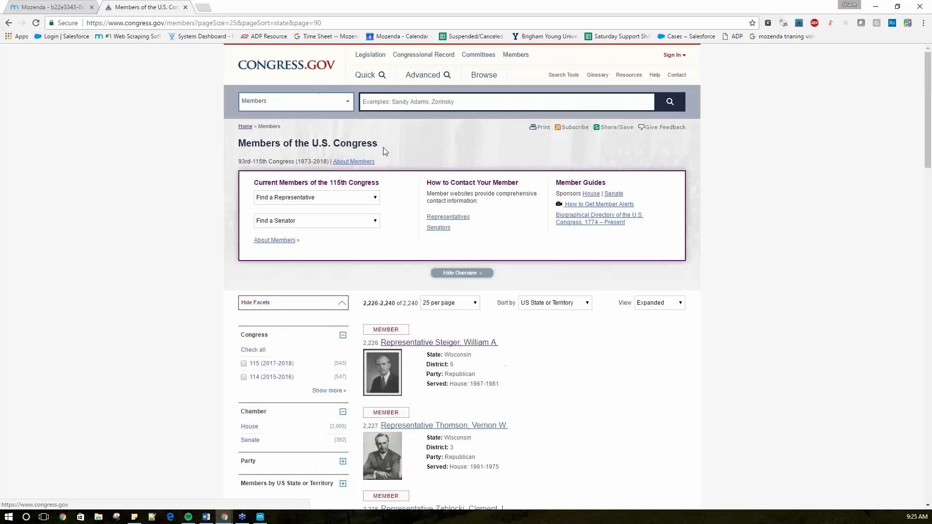
click(876, 8)
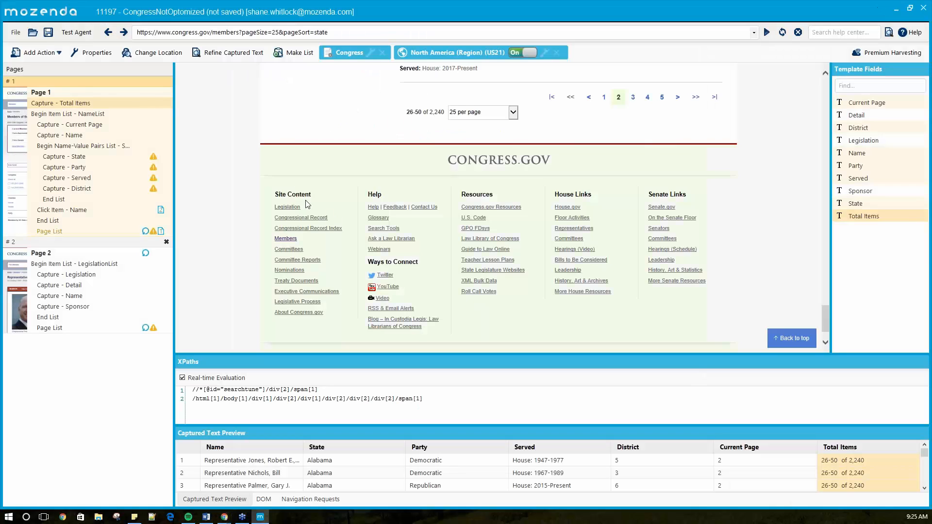
scroll(354, 208, up, 10)
scroll(456, 191, up, 15)
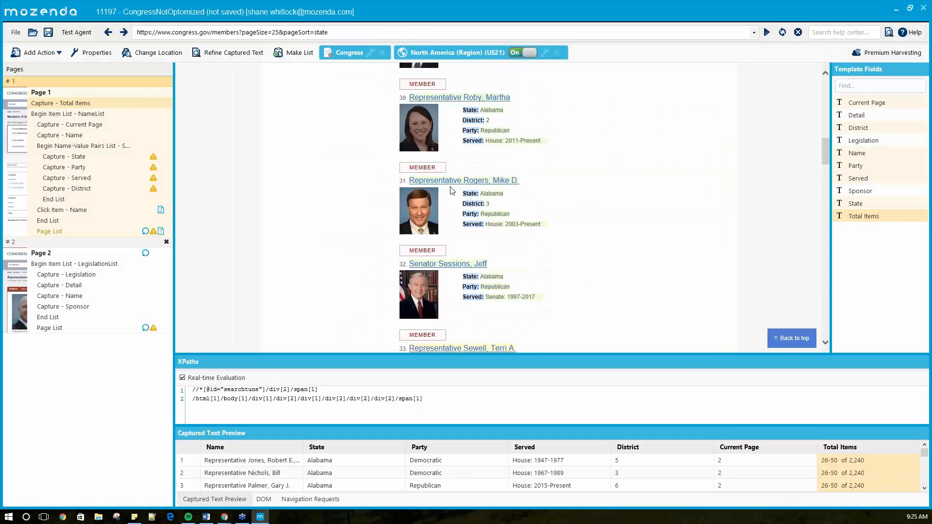
scroll(452, 185, down, 3)
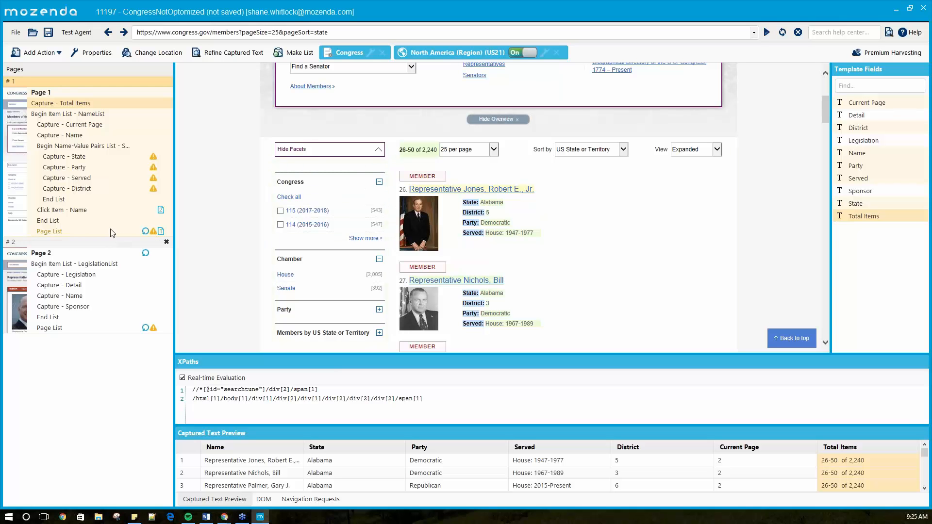
- Delete the Click Item - Name action from Page 1's NameList
click(79, 230)
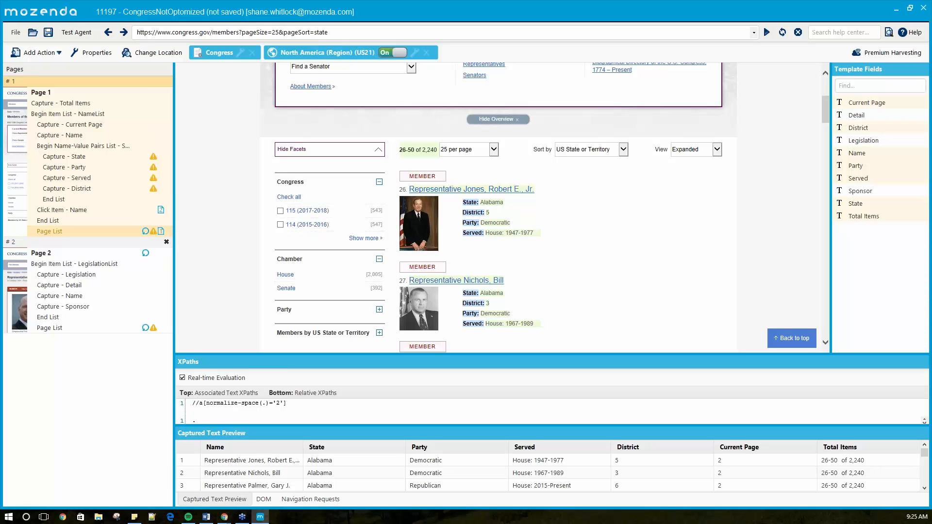
click(86, 211)
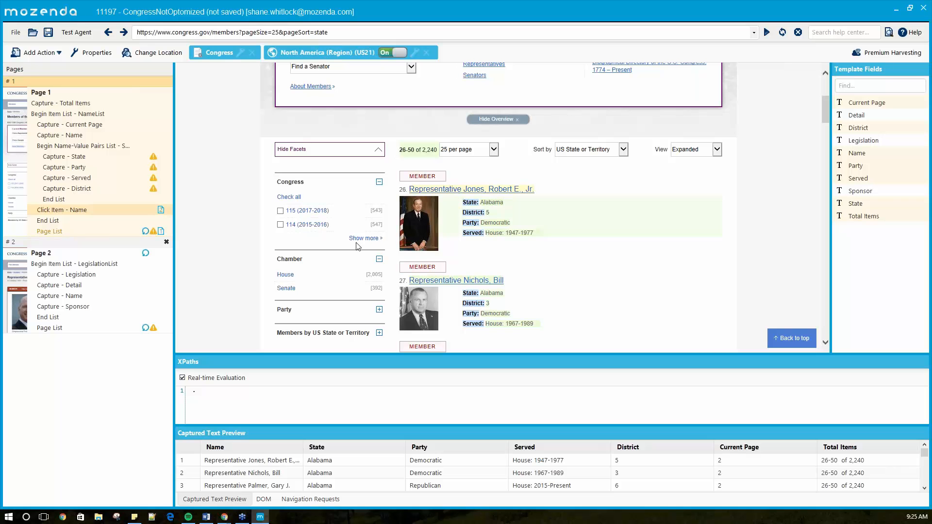
right_click(107, 210)
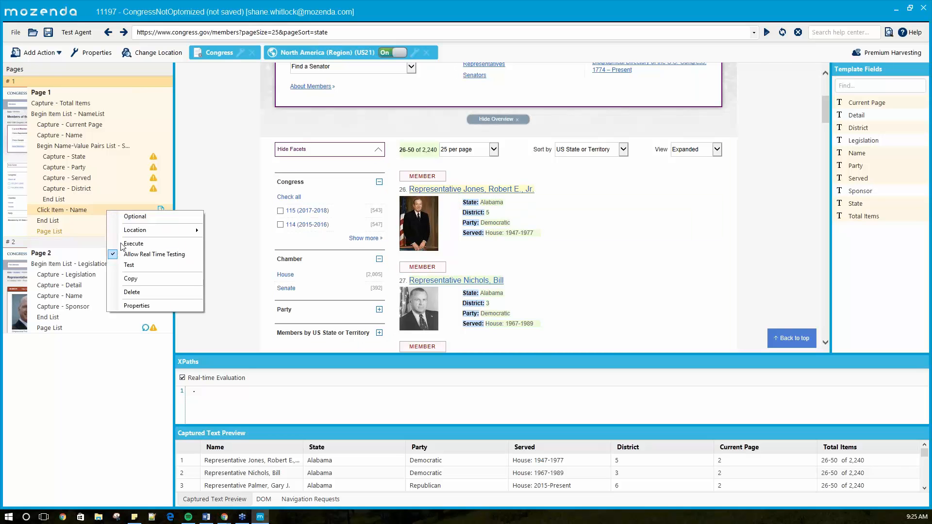
click(132, 292)
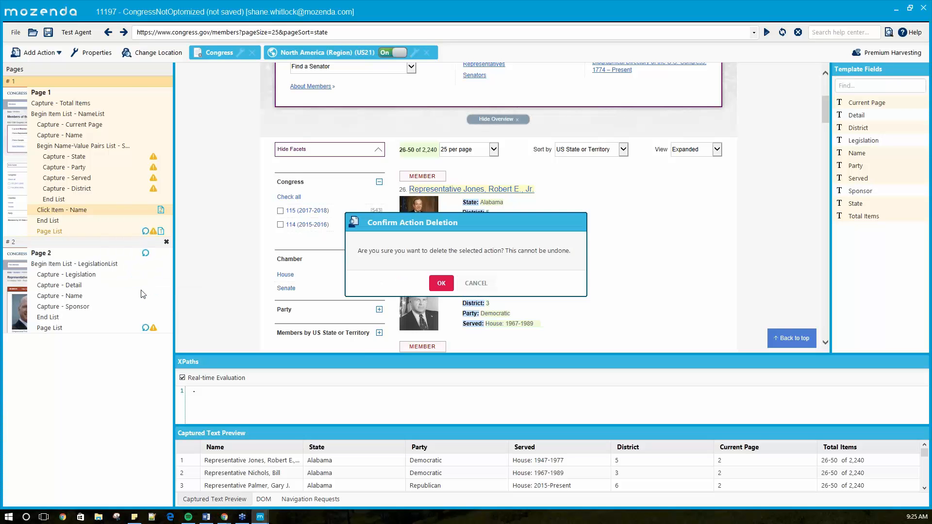
click(443, 286)
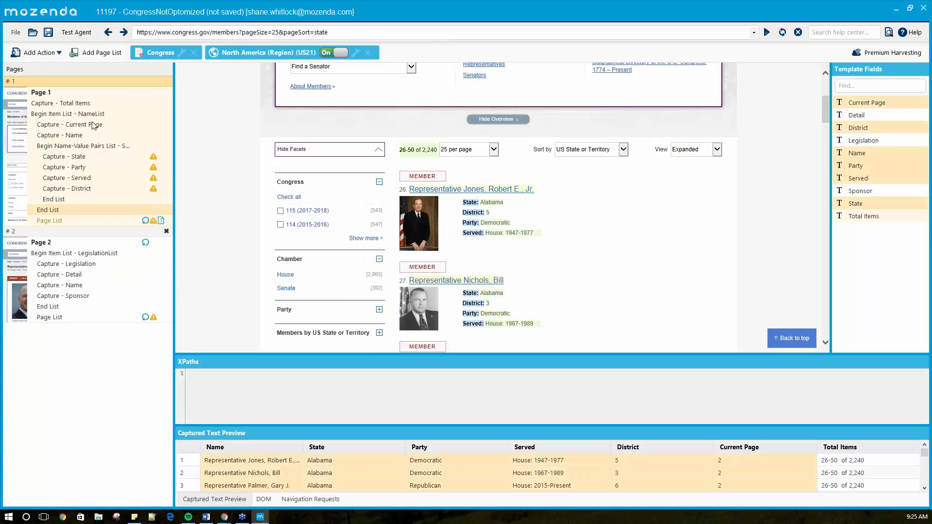
- Capture the text of the first listed member's name link again into a new field named URL and enlarge the captured text preview
click(462, 191)
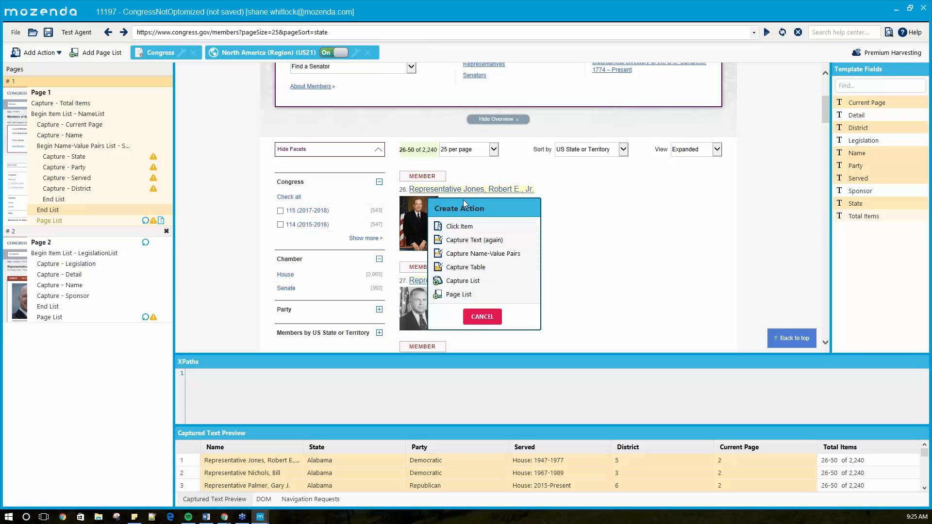
click(468, 241)
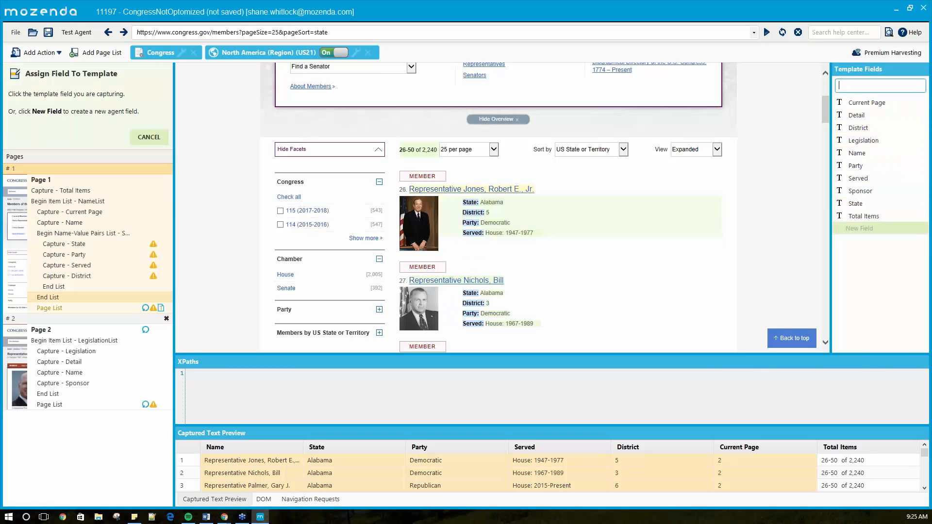
click(886, 229)
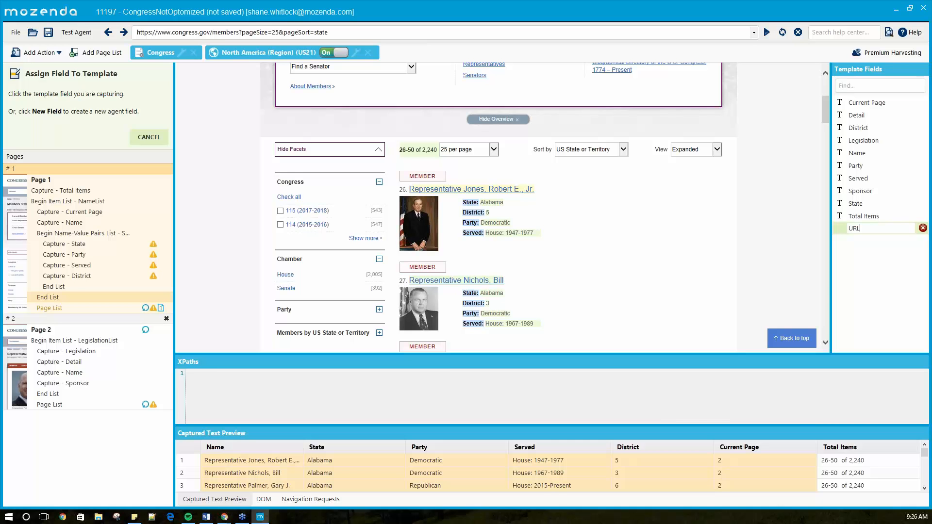
key(Return)
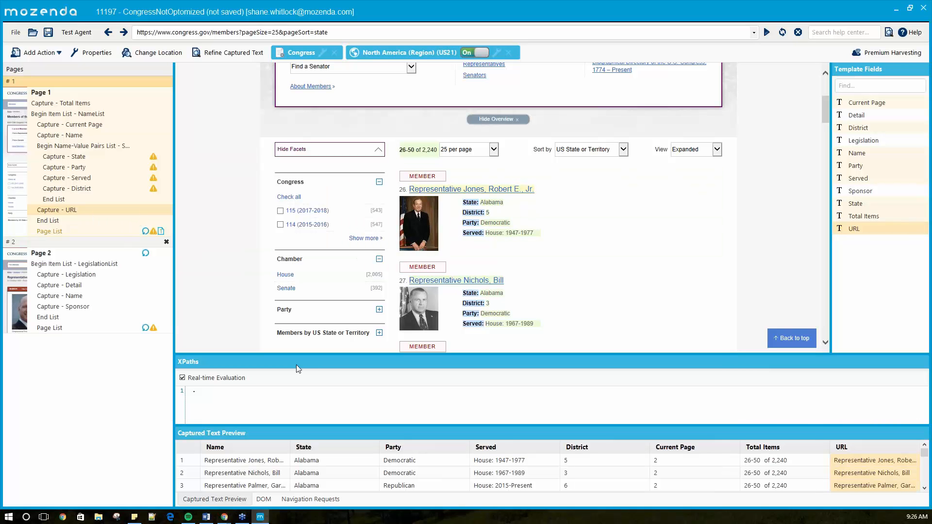
drag(736, 435, 719, 355)
scroll(896, 401, down, 2)
scroll(896, 400, up, 2)
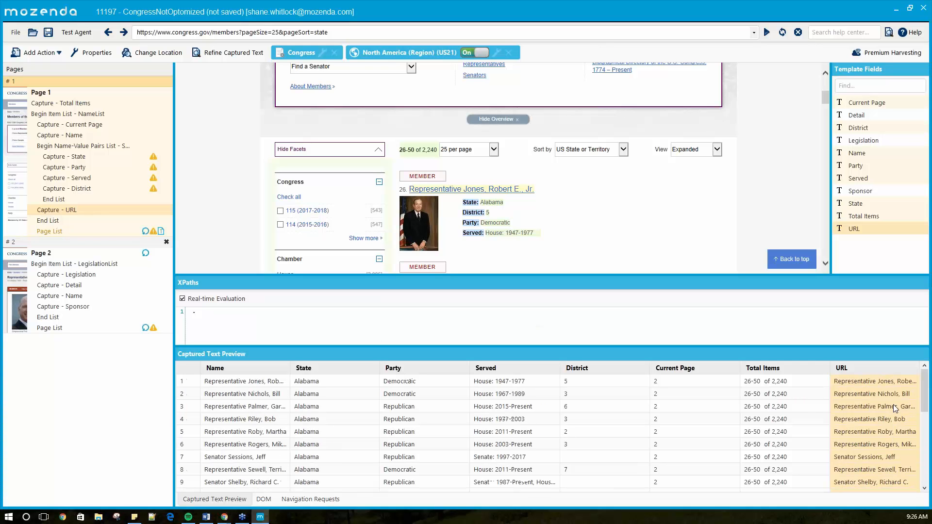
- Refine the URL capture to read the link's HTML with the capture definition href="%URL%" and save it
right_click(85, 214)
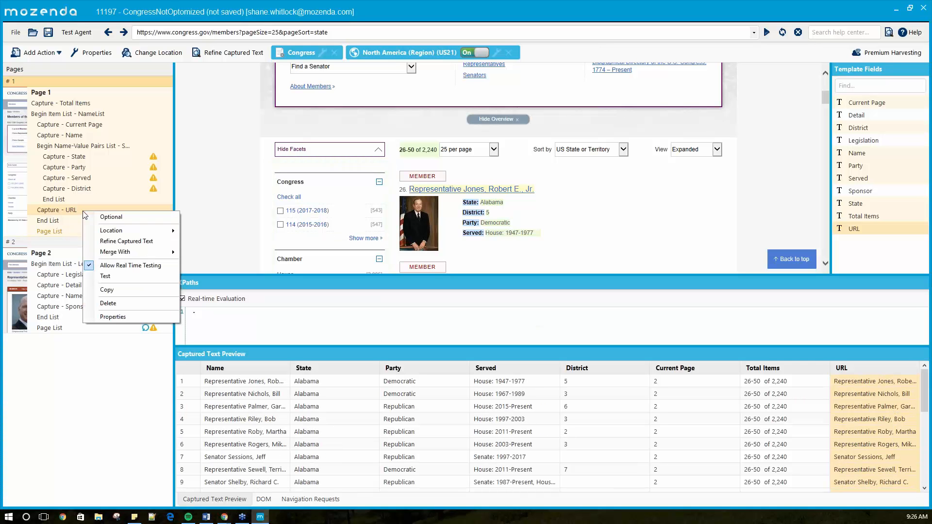
click(112, 241)
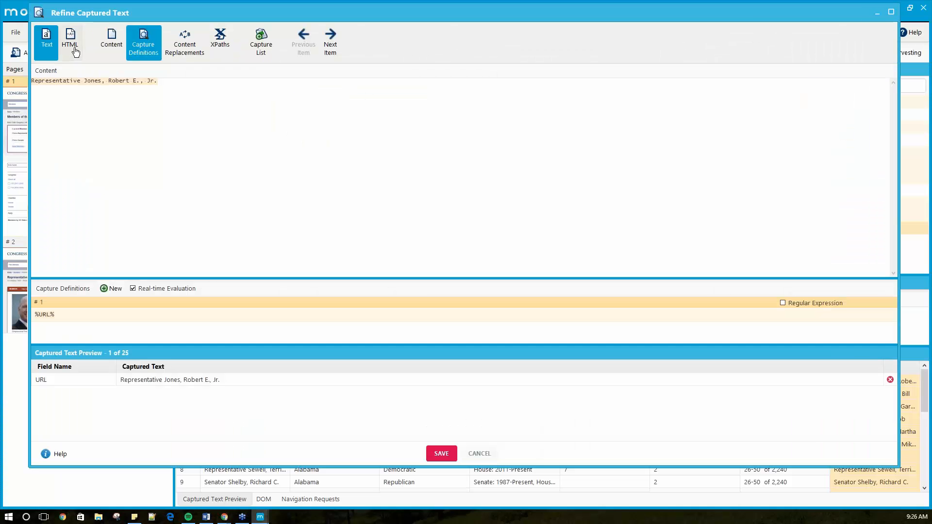
click(76, 52)
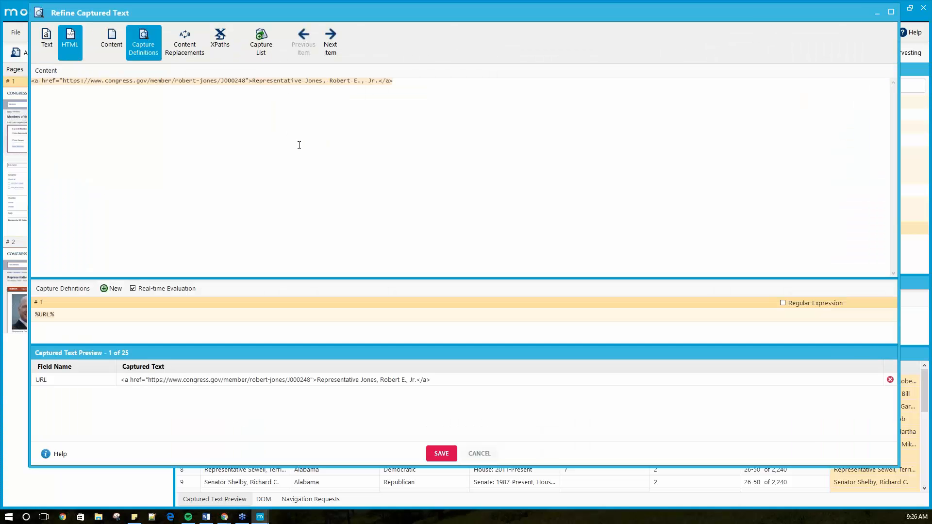
click(74, 319)
text(")
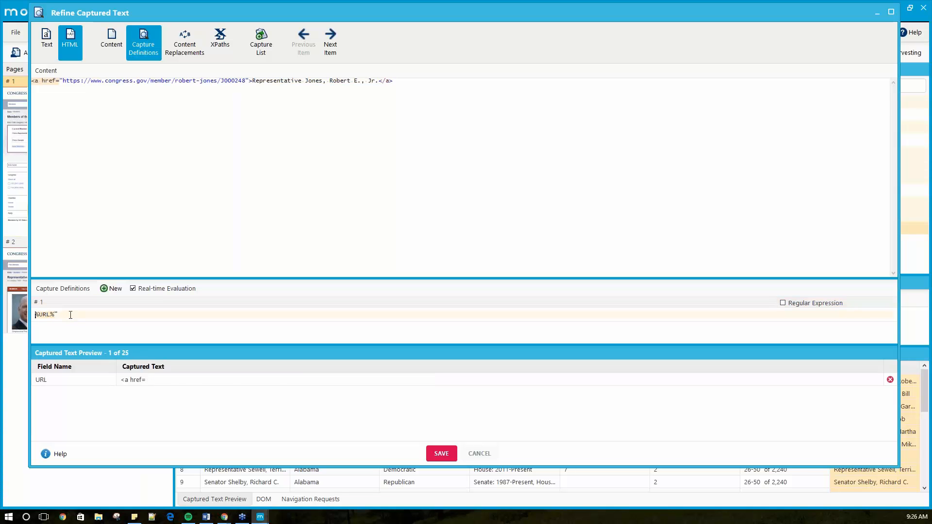
key(Home)
text("href)
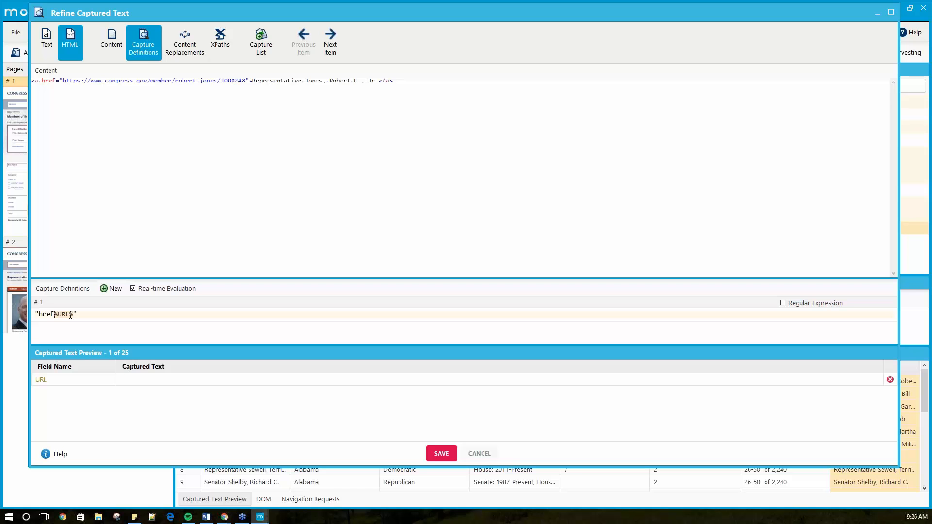
text(=)
key(BackSpace)
key(Right)
text(")
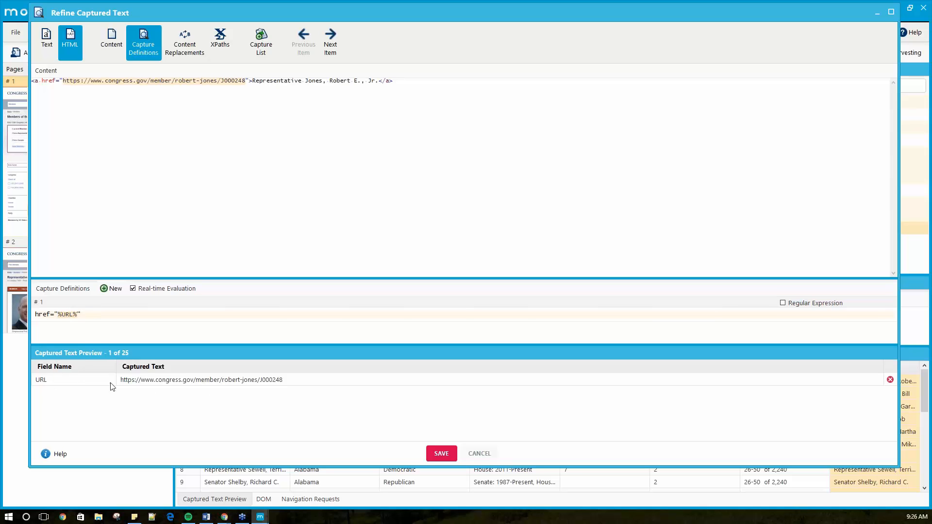
click(439, 454)
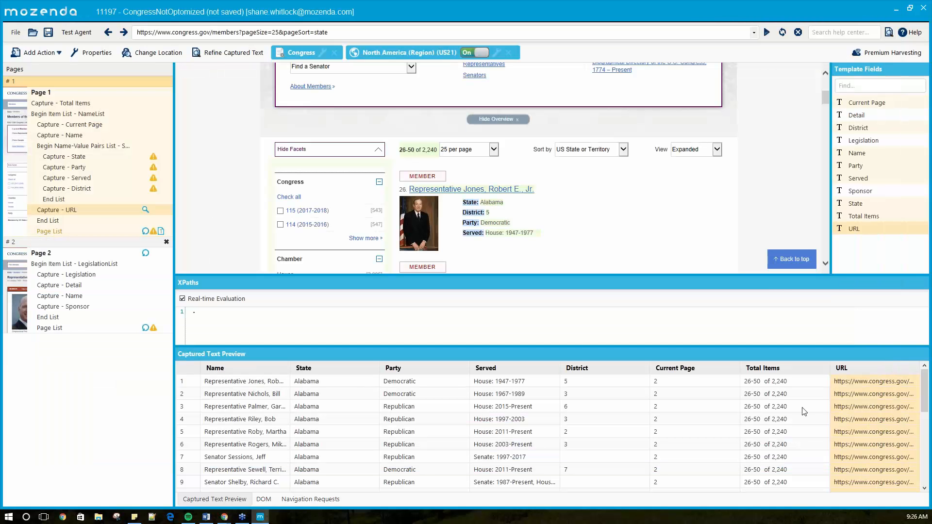
- Widen the URL column in the captured text preview and check the captured links against the members list
scroll(807, 424, down, 5)
scroll(806, 426, up, 5)
drag(825, 371, 695, 370)
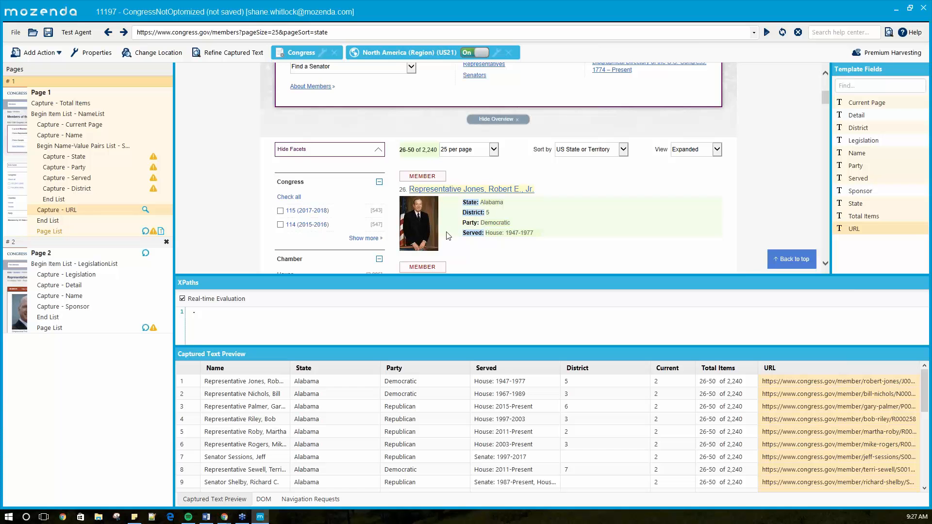
scroll(446, 236, down, 5)
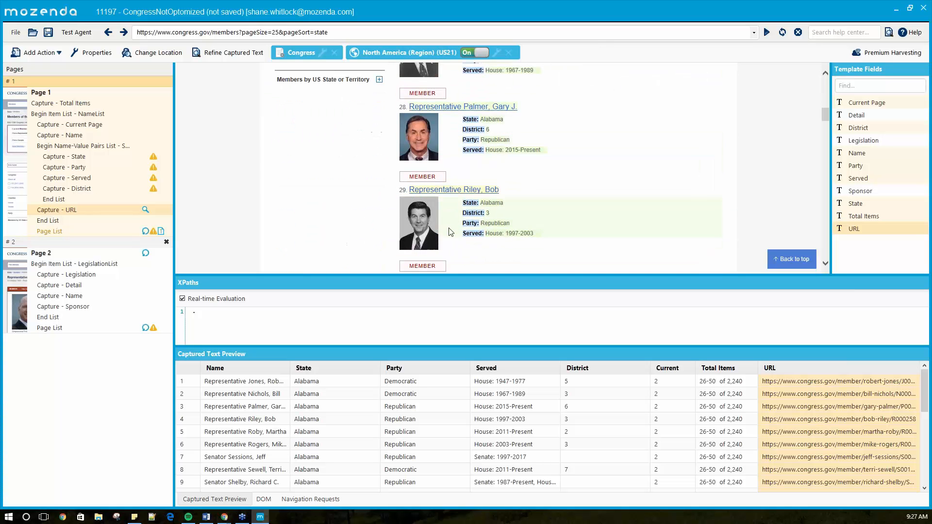
scroll(426, 218, up, 5)
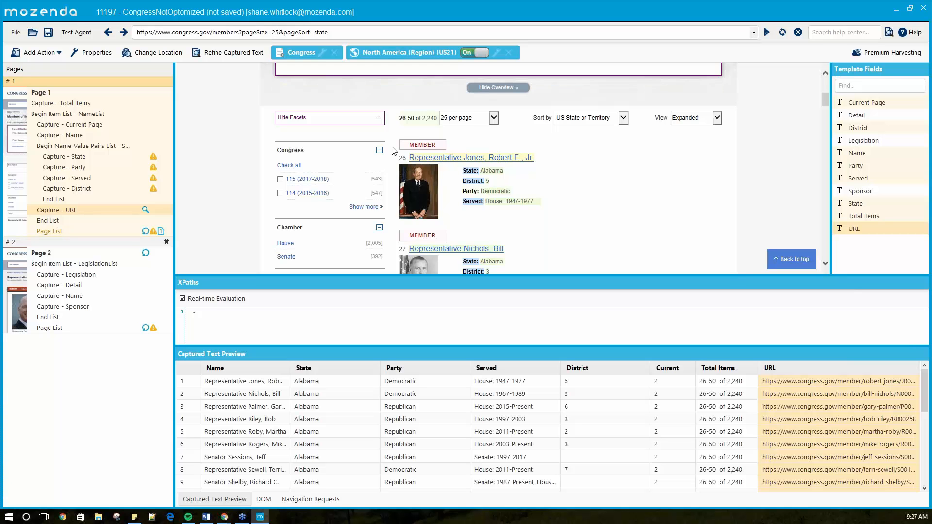
scroll(378, 160, down, 1)
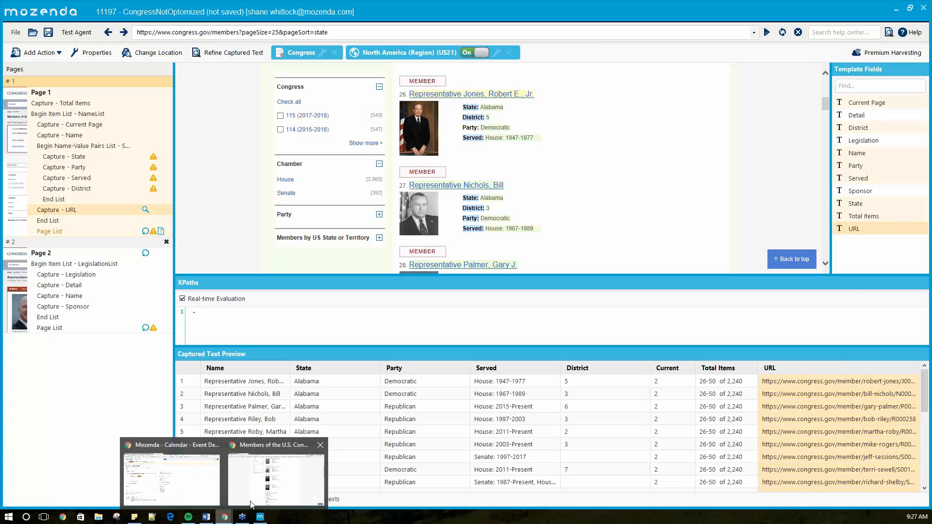
- Switch to Chrome, filter the members list to the House chamber to see the resulting URL, and remove the filter
click(274, 481)
scroll(291, 195, up, 2)
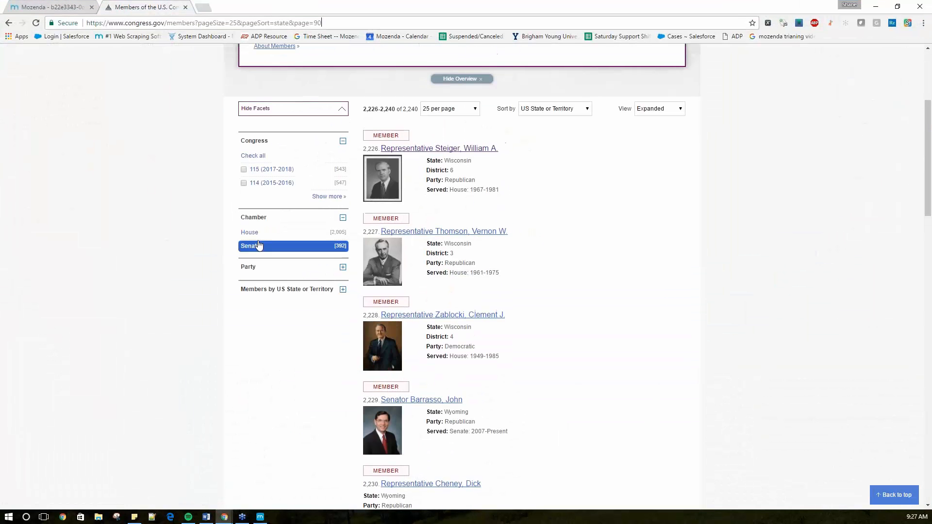
click(252, 236)
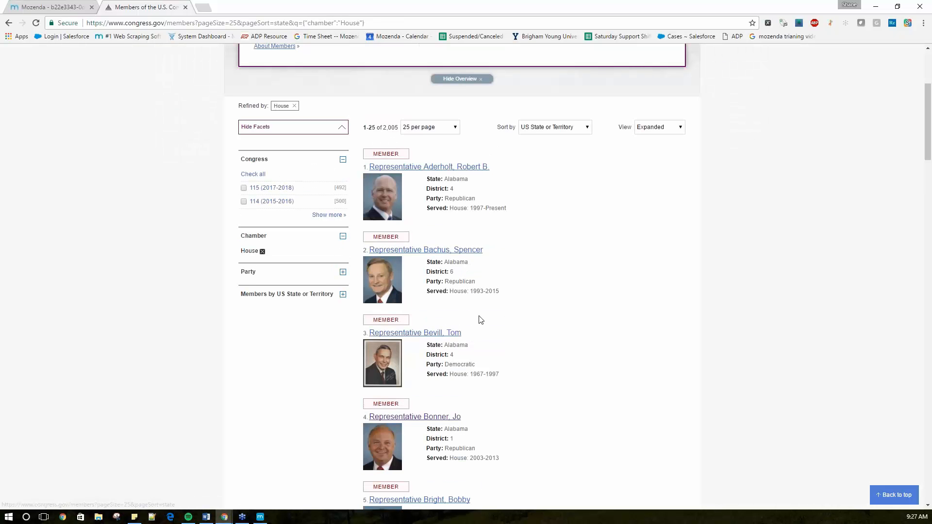
click(262, 252)
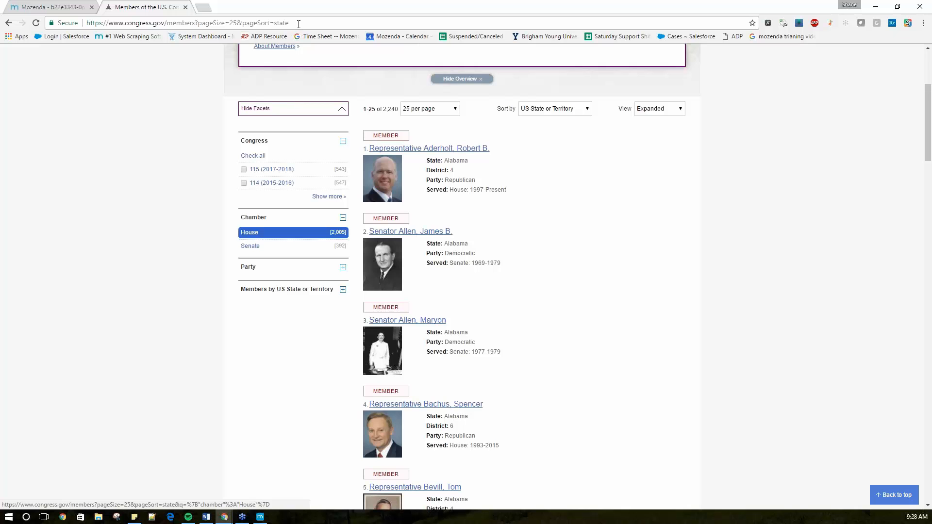
- Examine the pageSize and pageSort parameters in the members list URL, and return to the captured links in Mozenda
drag(299, 24, 242, 28)
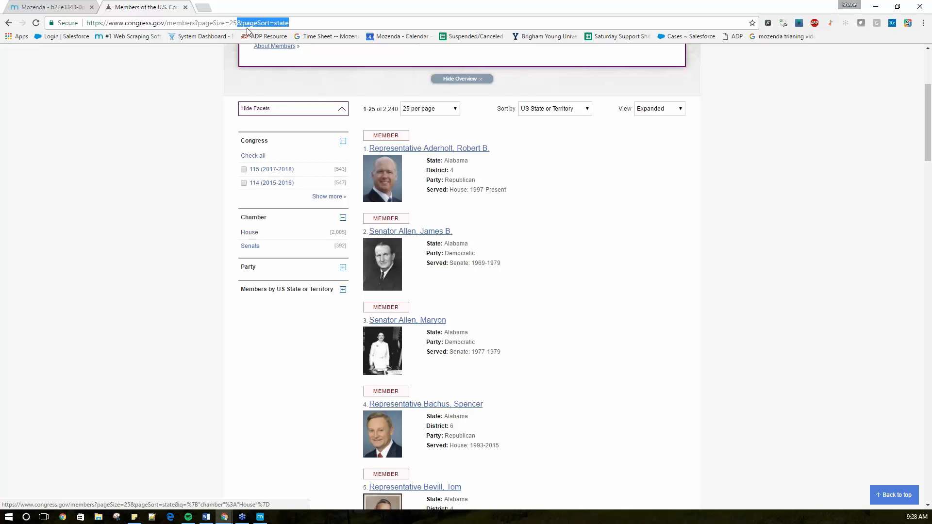
click(242, 27)
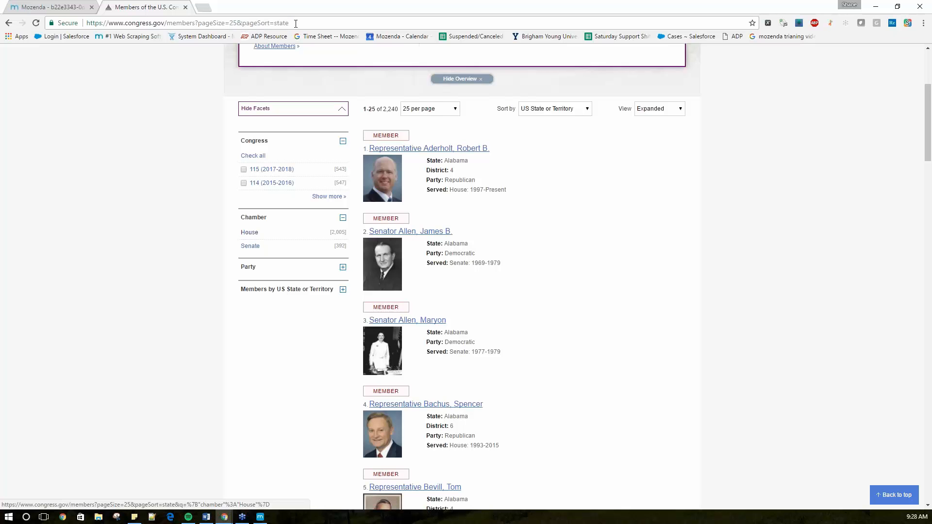
drag(295, 25, 212, 30)
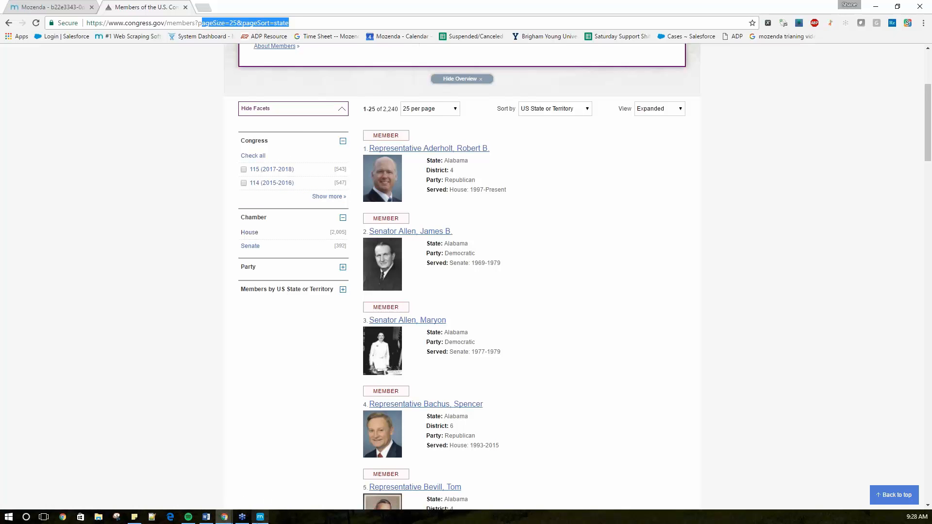
click(257, 517)
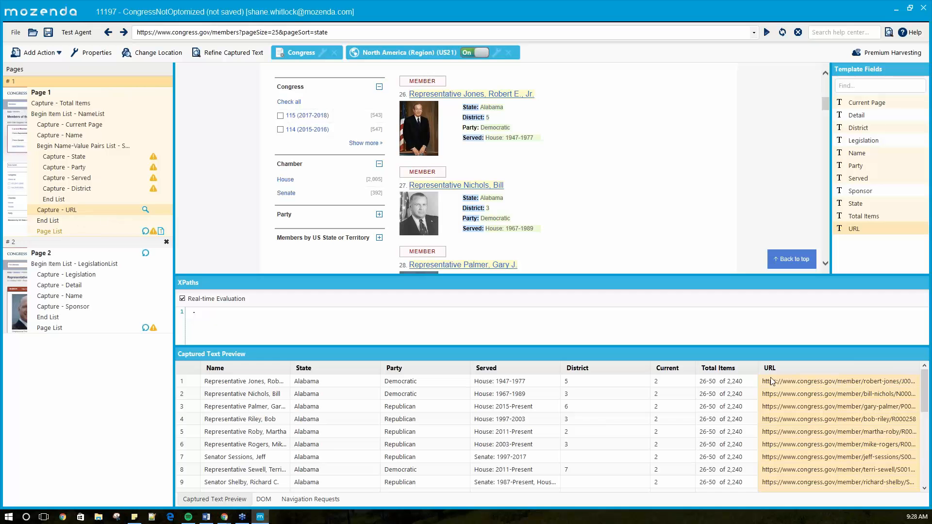
scroll(774, 381, down, 3)
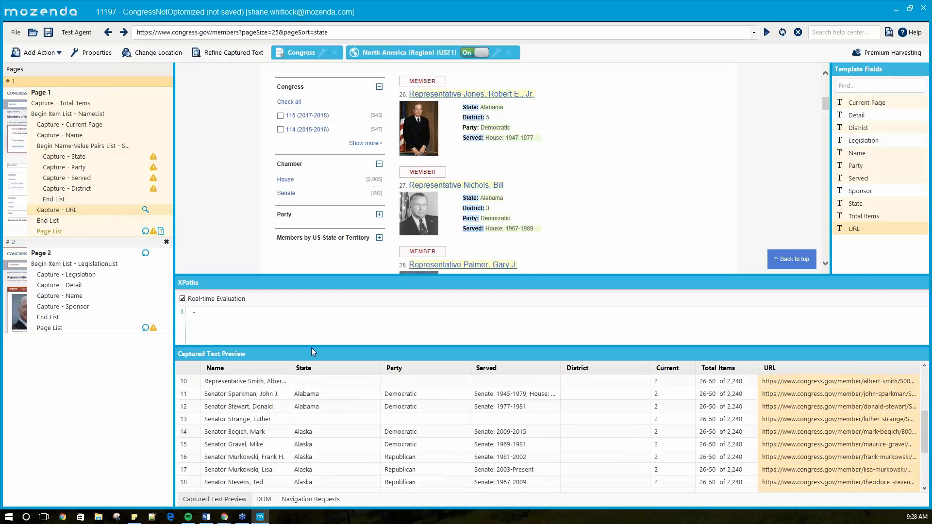
- Cut the LegislationList with its captures and page list from Page 2, paste it into a sticky note, and move the note aside
click(97, 269)
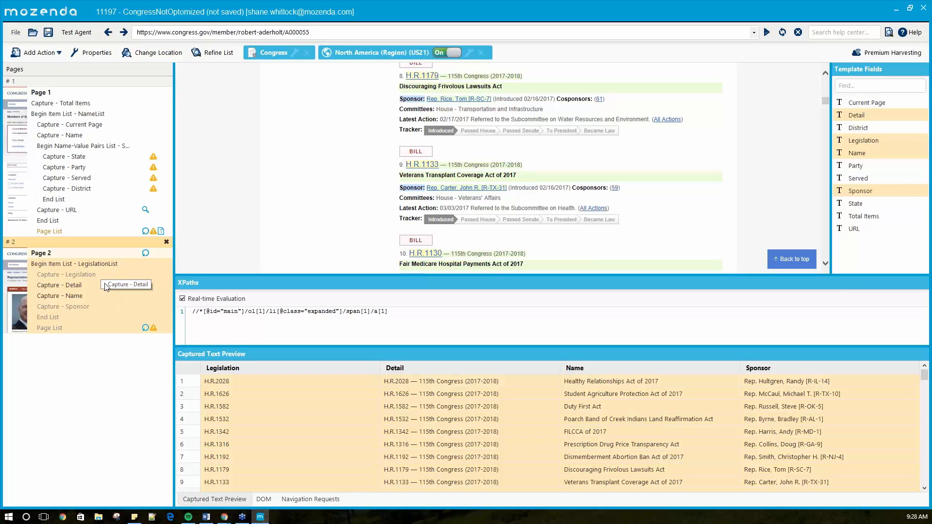
key(Delete)
click(135, 517)
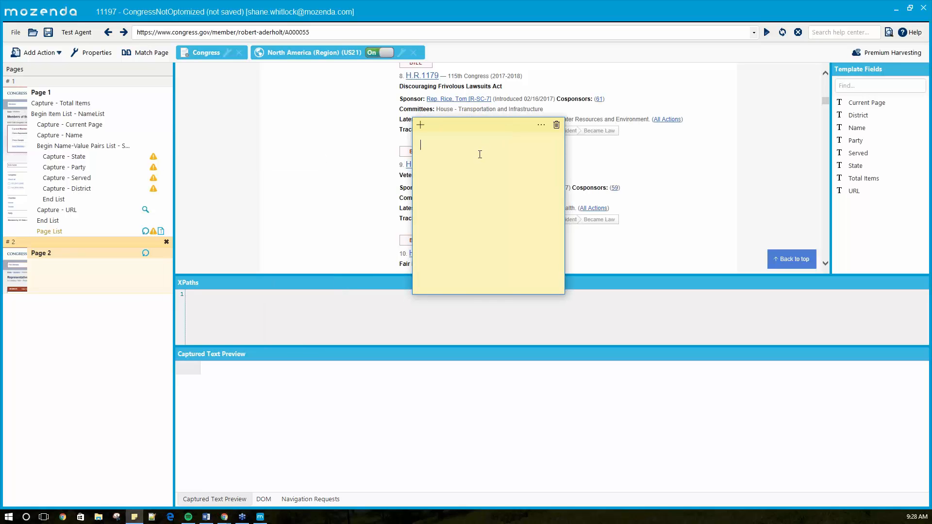
key(ctrl+v)
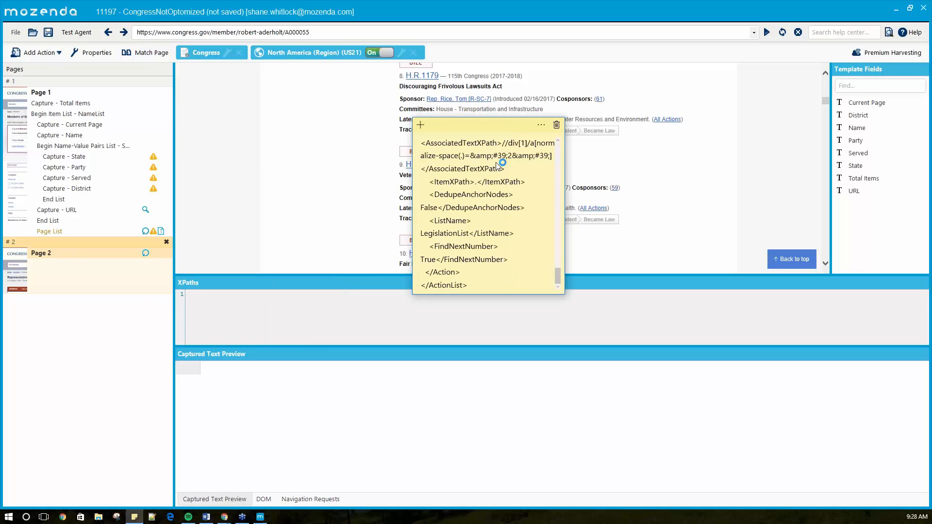
drag(484, 130, 0, 194)
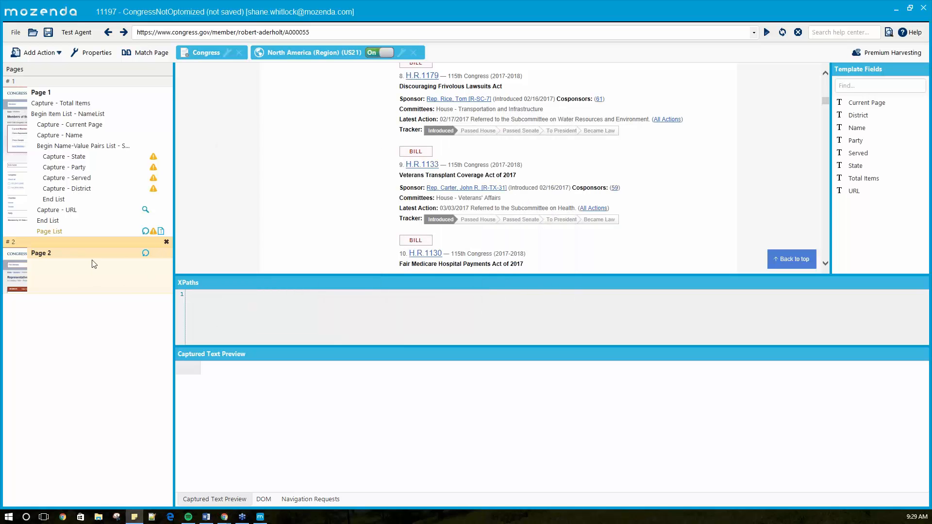
- Delete the emptied Page 2 from the agent and look over the members list on Page 1
click(167, 242)
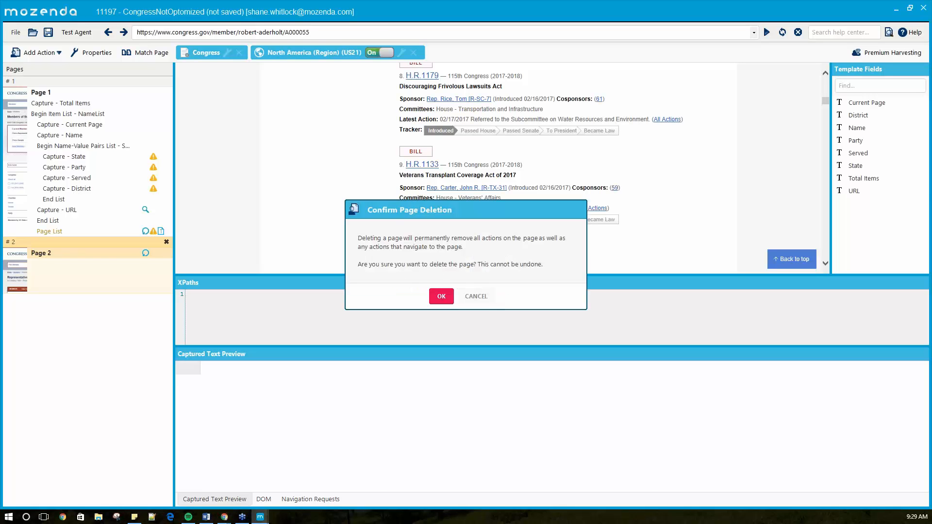
click(441, 296)
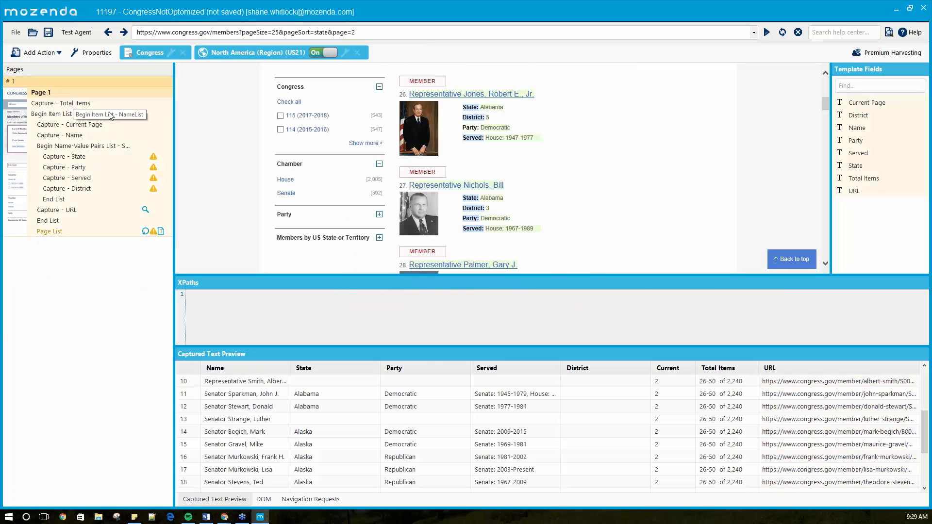
scroll(353, 194, down, 1)
scroll(347, 244, down, 5)
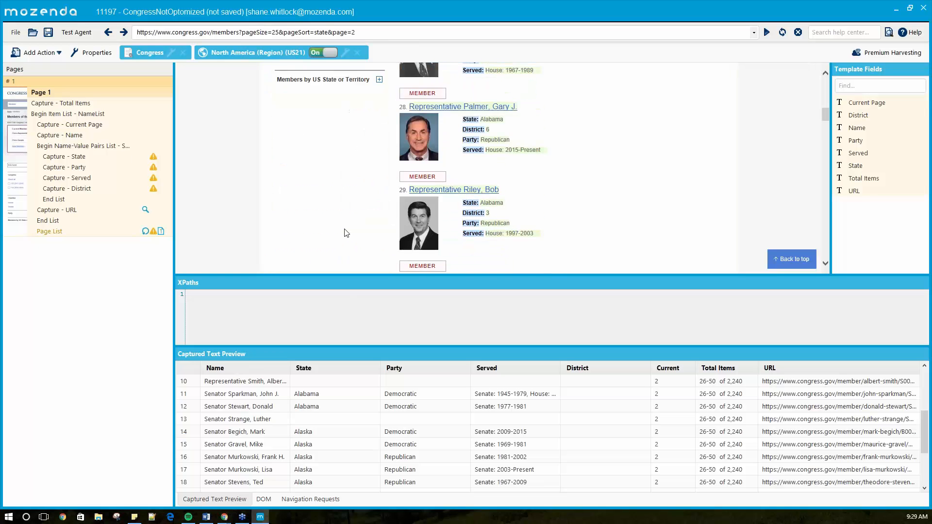
scroll(274, 218, up, 5)
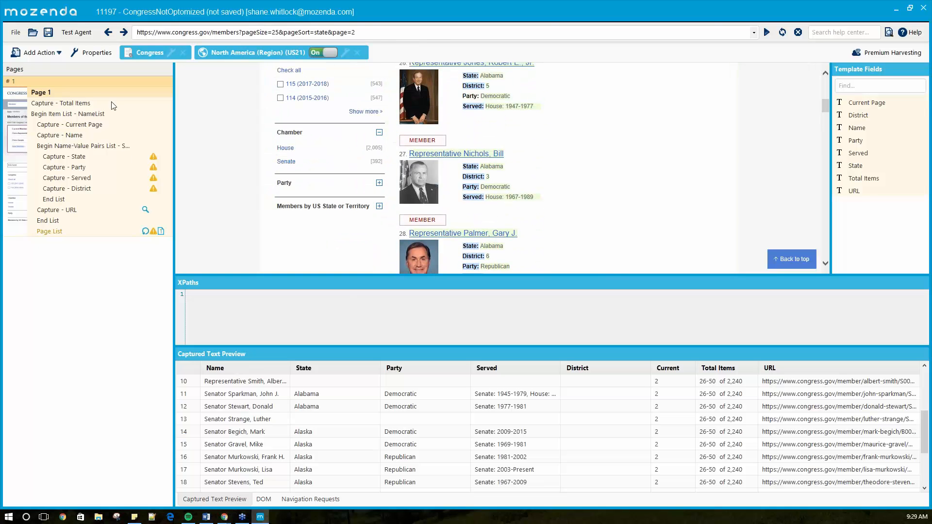
- Start a test run of the agent and enlarge the web page area above the testing results
click(76, 33)
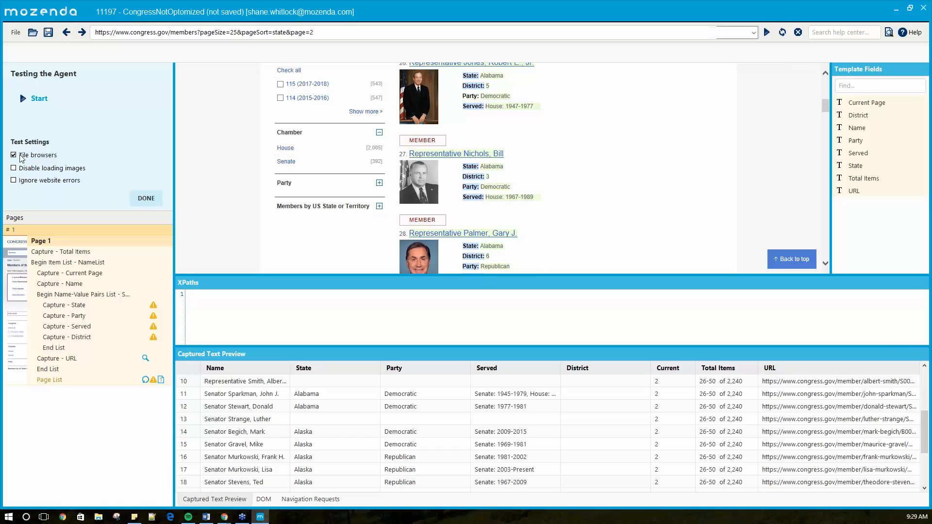
click(36, 98)
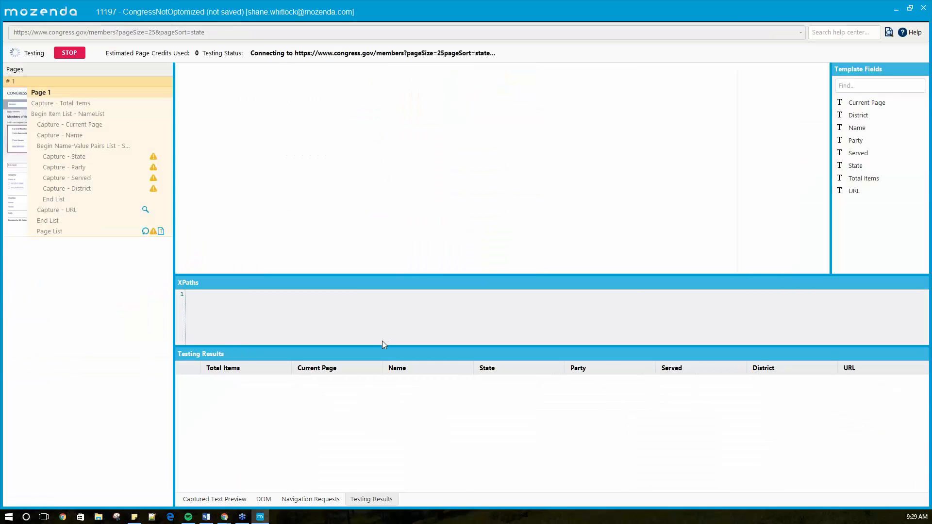
drag(379, 345, 380, 402)
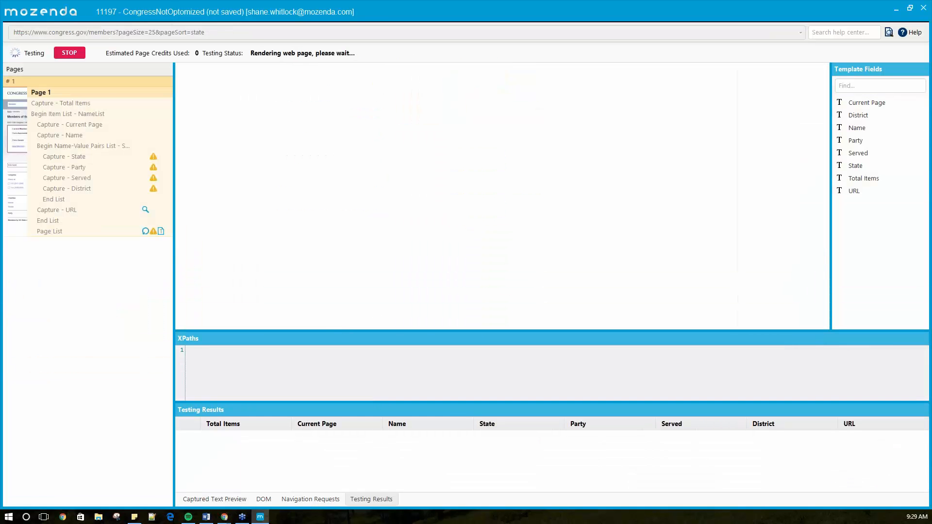
- Enlarge the testing results area to review the captured member rows and URLs, and stop the test run
drag(338, 331, 334, 371)
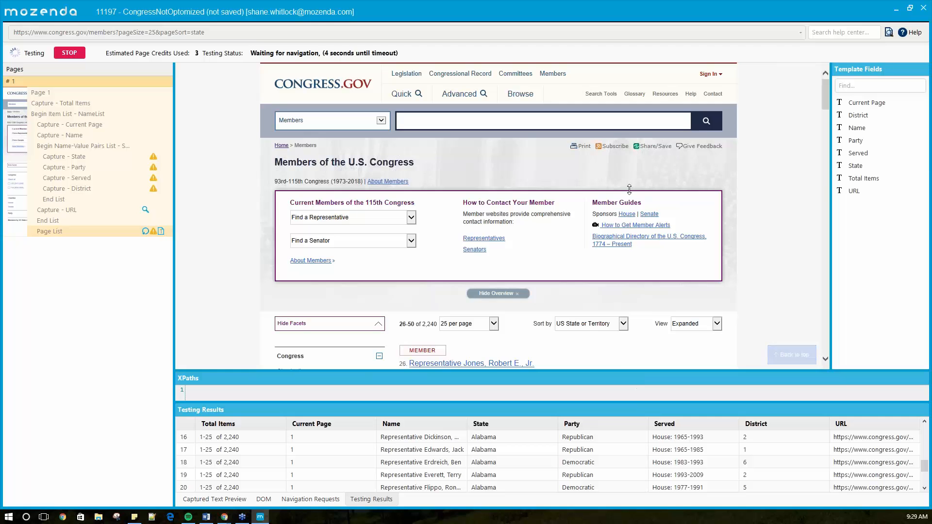
drag(553, 371, 554, 156)
drag(829, 210, 790, 213)
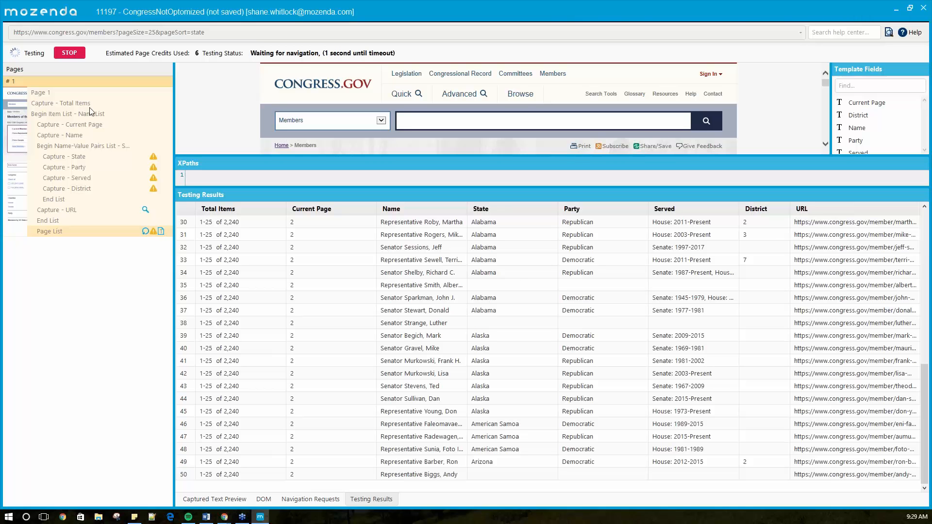
click(70, 52)
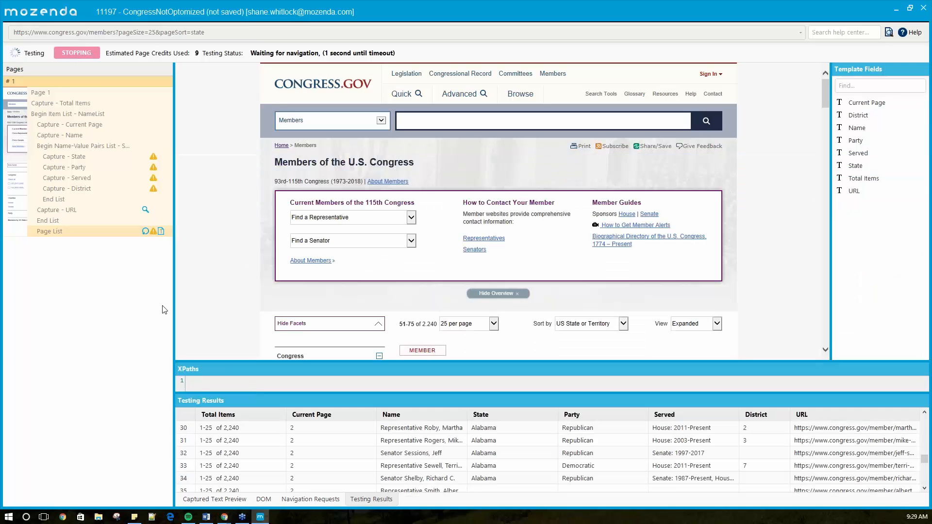
click(145, 254)
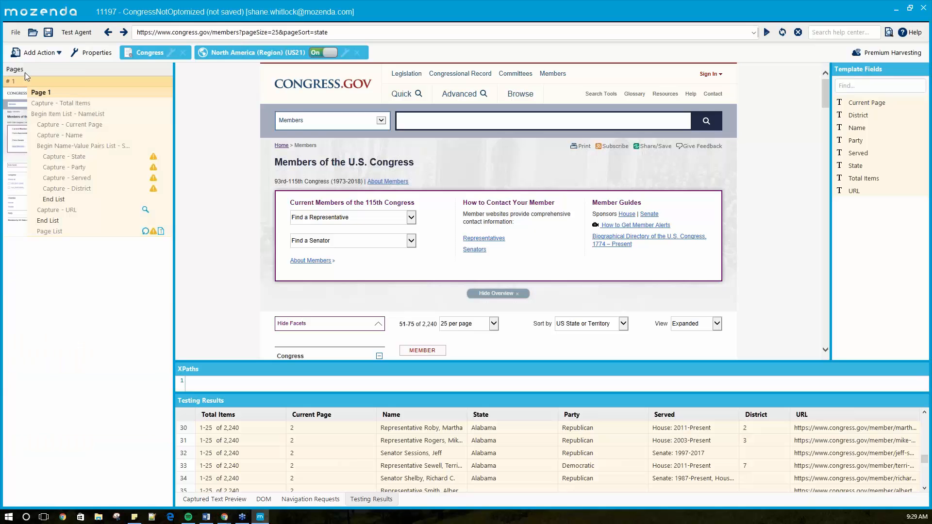
- Save the agent under the new name Congress-URLs
click(15, 32)
click(42, 92)
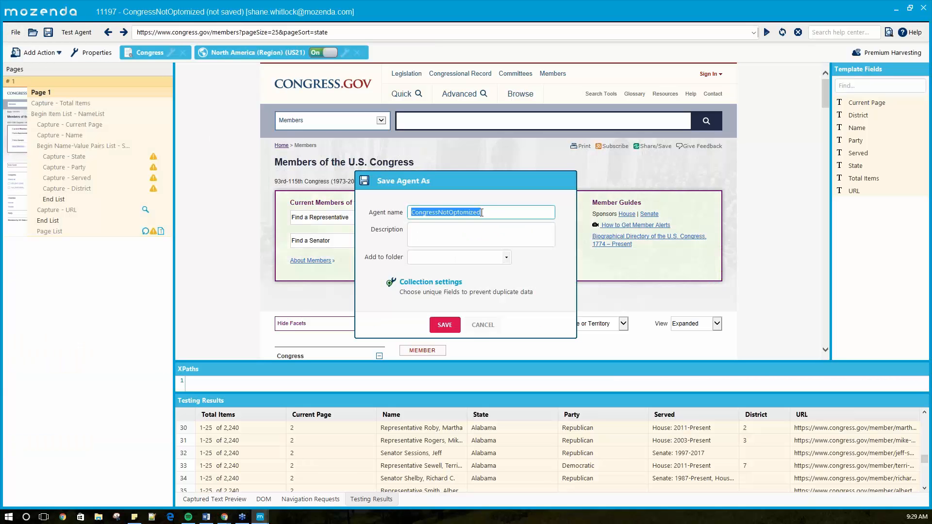
drag(480, 212, 438, 212)
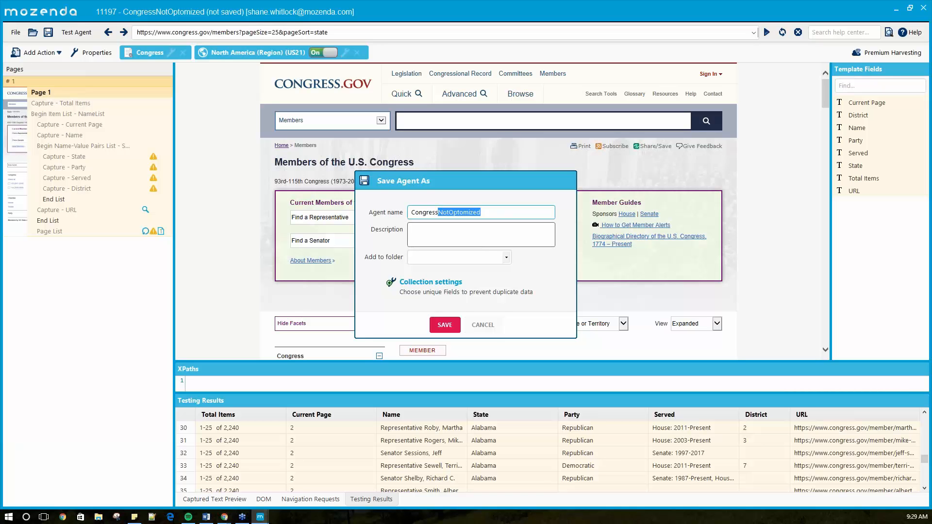
text(-URLs)
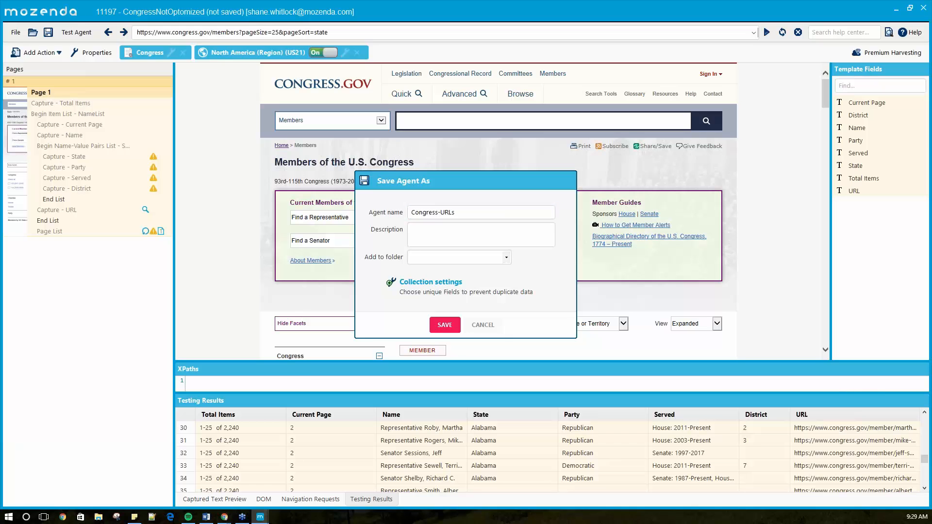
key(Return)
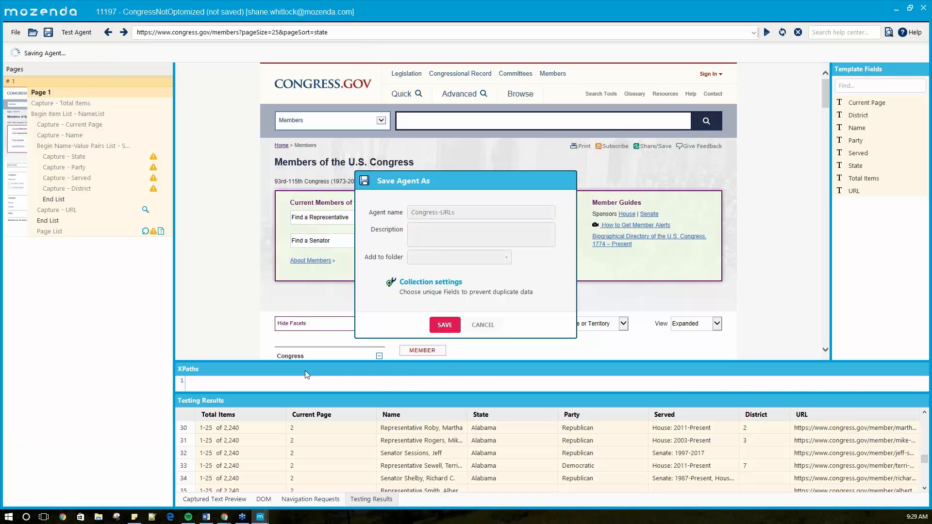
click(445, 326)
click(454, 328)
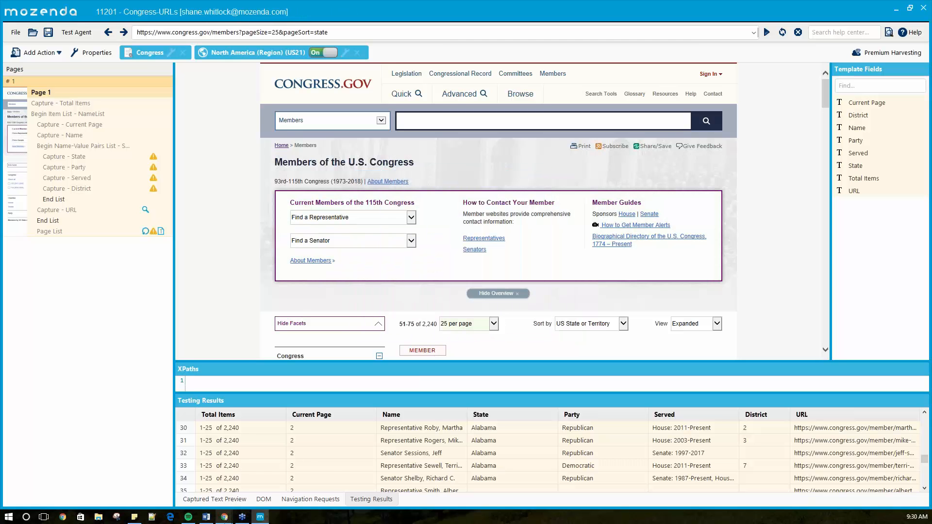
- Switch to the Mozenda web console in Chrome, refresh the Congress agent group, and open the Congress-URLs agent
mouse_move(224, 517)
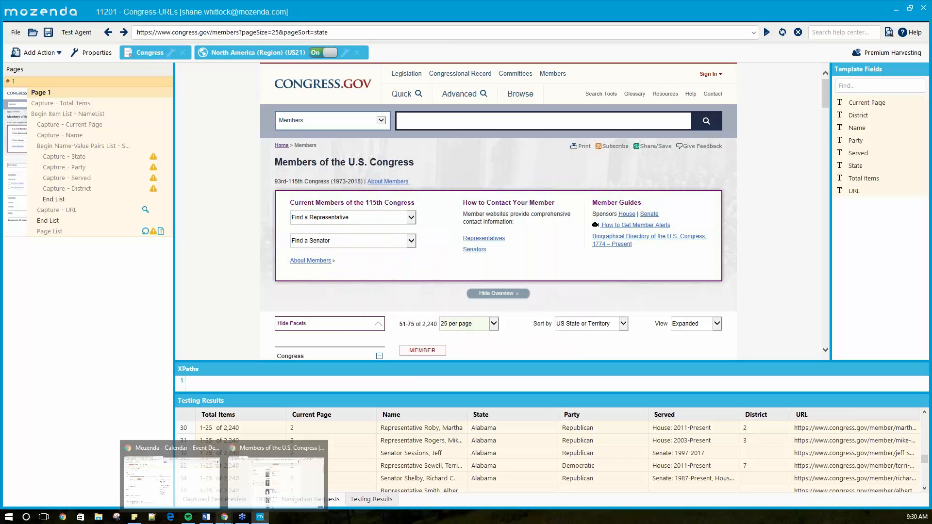
click(271, 482)
click(32, 5)
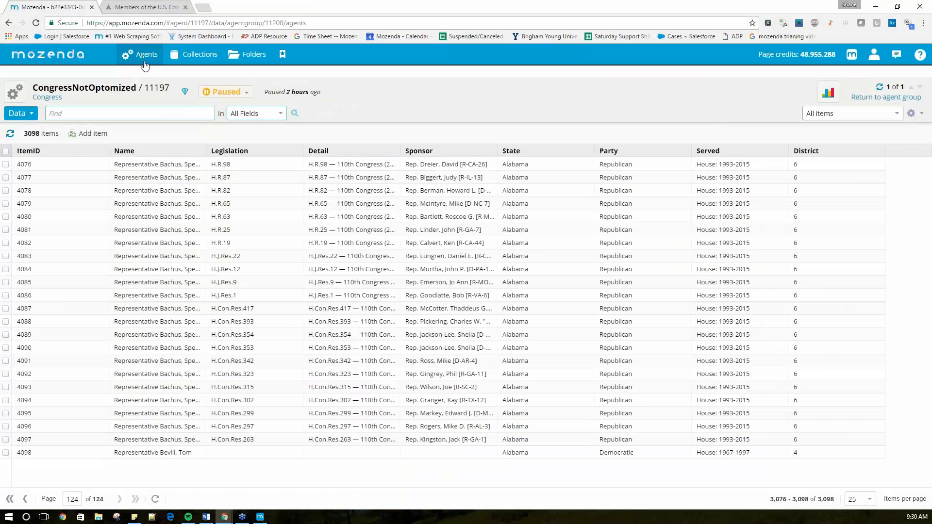
click(47, 97)
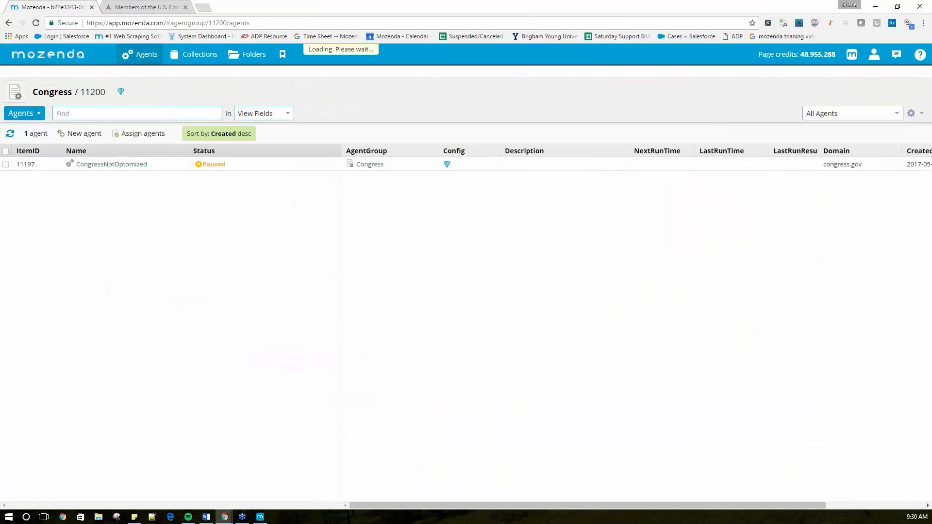
click(9, 134)
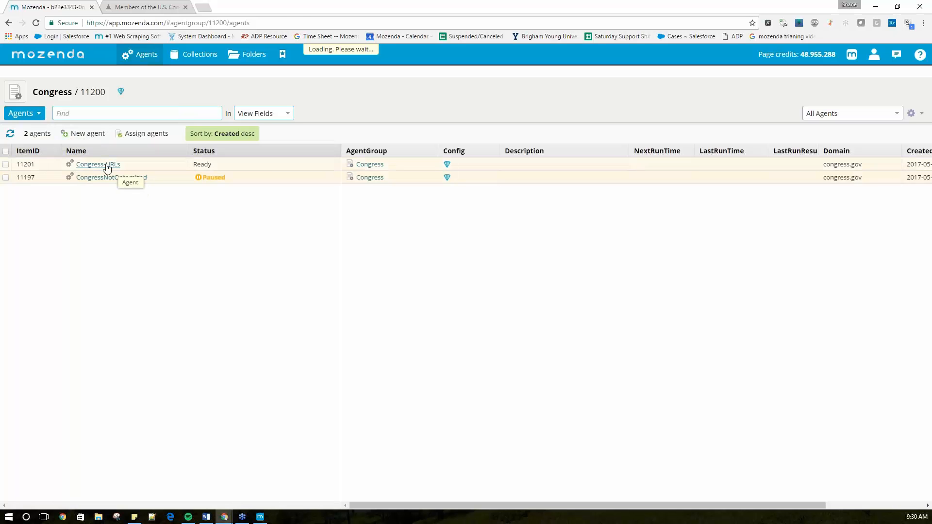
click(107, 165)
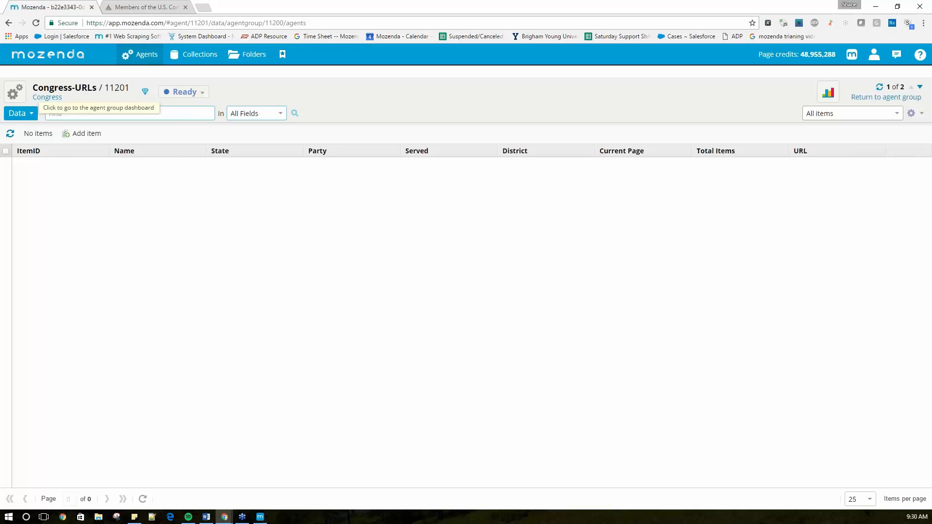
- Set the agent's advanced harvesting settings to not process multiple list items concurrently and to maximize browser windows during processing, and save them
click(15, 92)
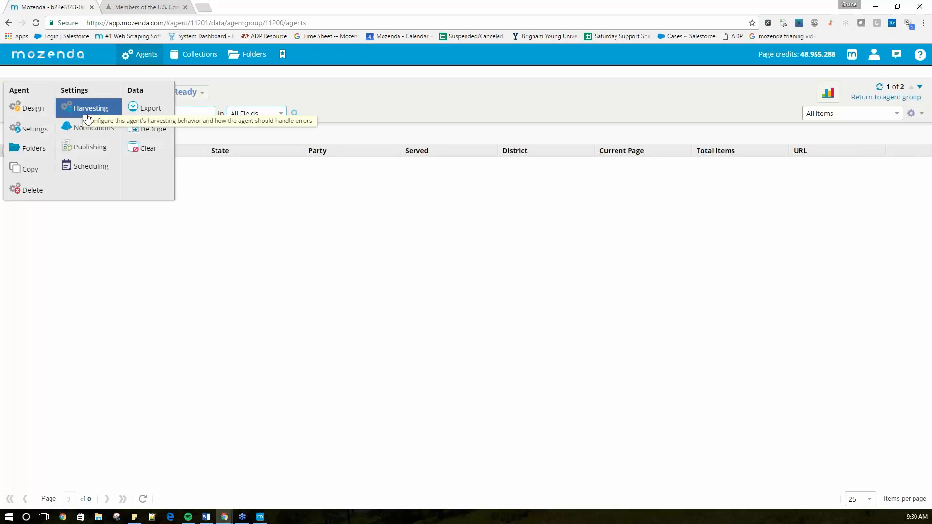
click(71, 109)
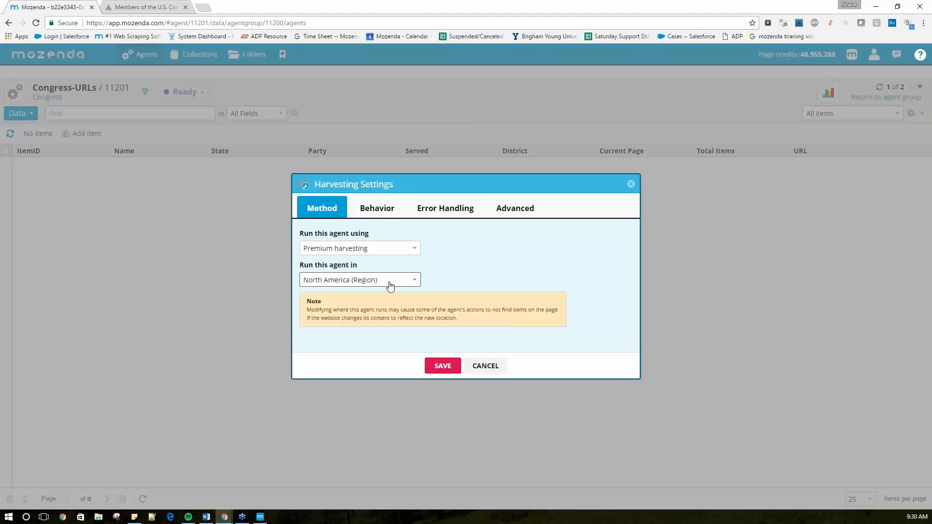
click(378, 209)
click(439, 213)
click(528, 212)
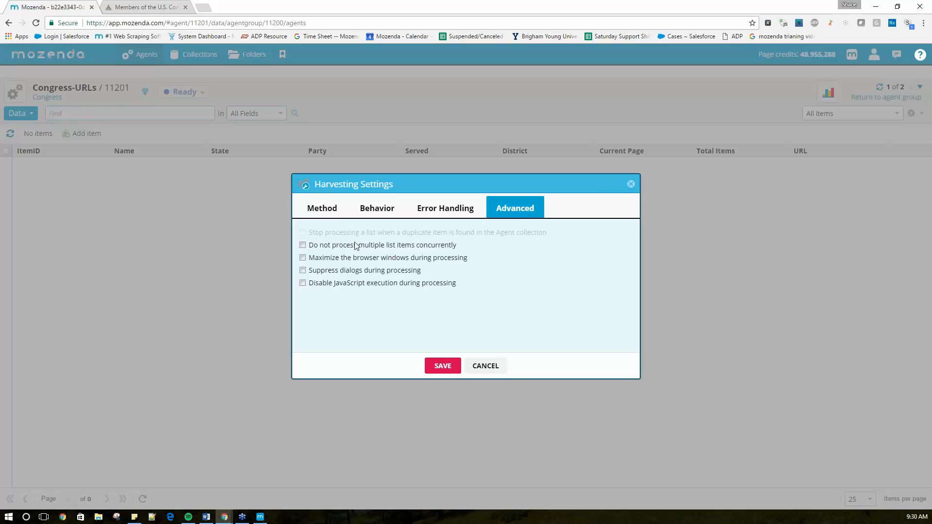
click(342, 261)
click(261, 516)
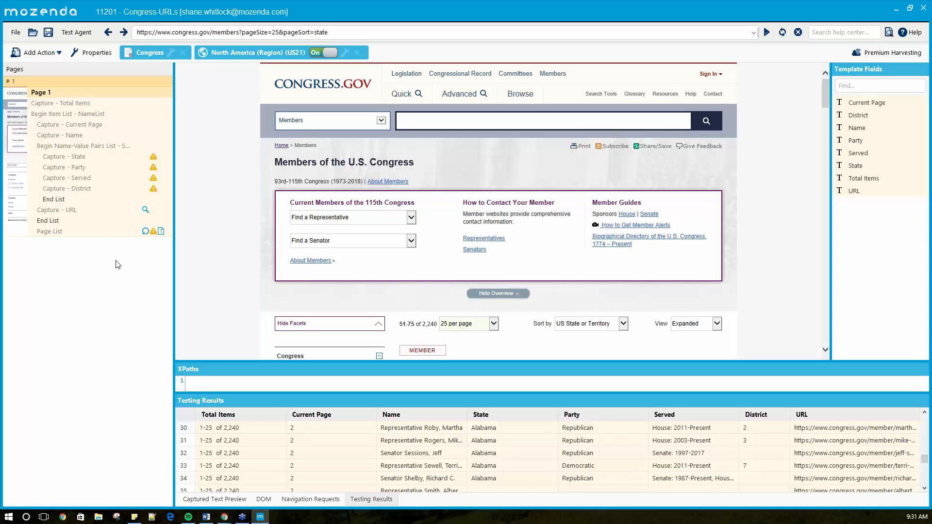
mouse_move(224, 517)
click(272, 473)
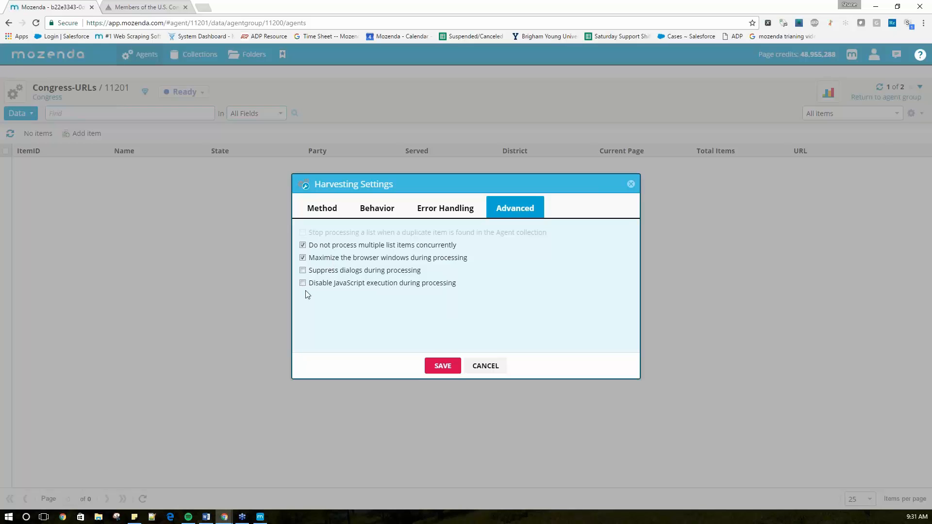
click(442, 365)
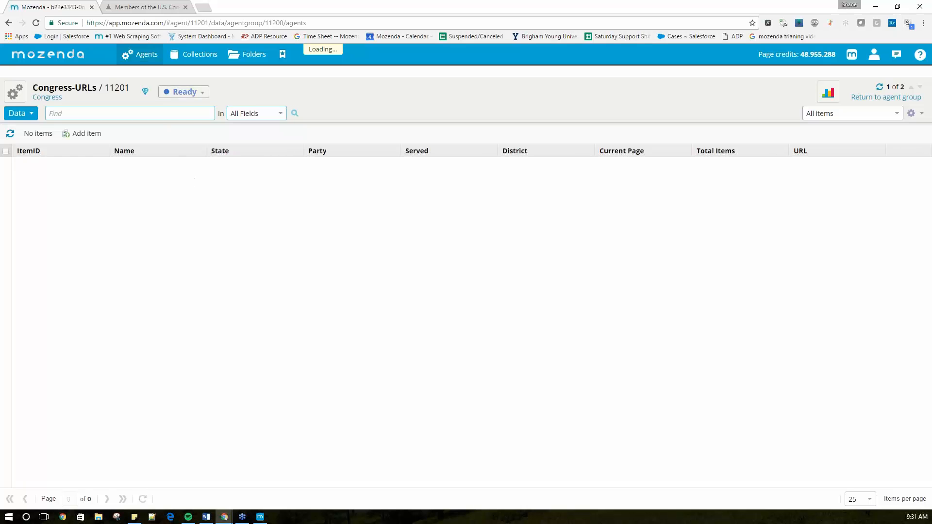
- Run the Congress-URLs agent from the web console and switch back to the Mozenda agent builder
click(189, 93)
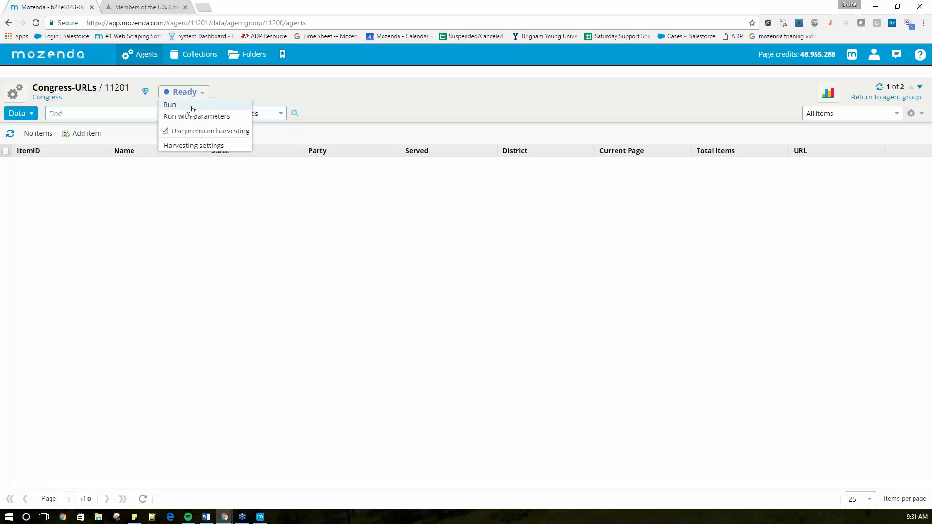
click(191, 110)
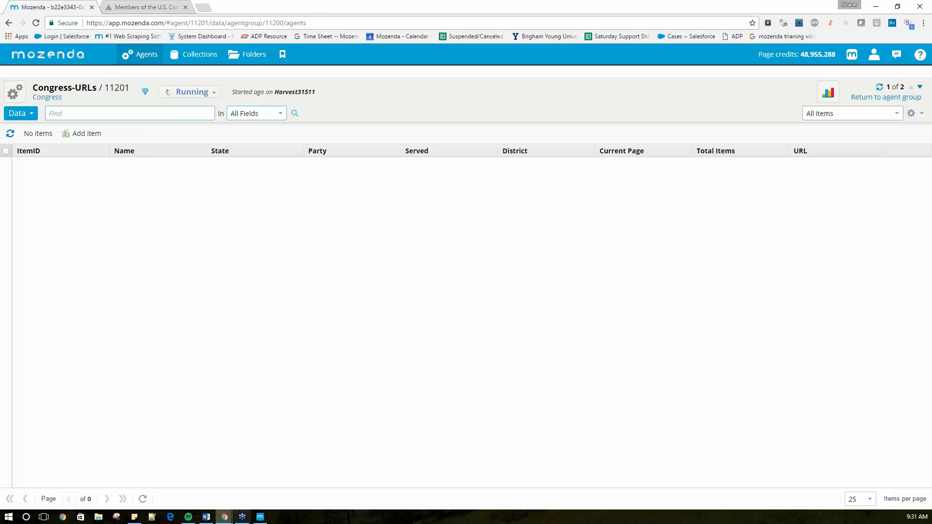
click(260, 517)
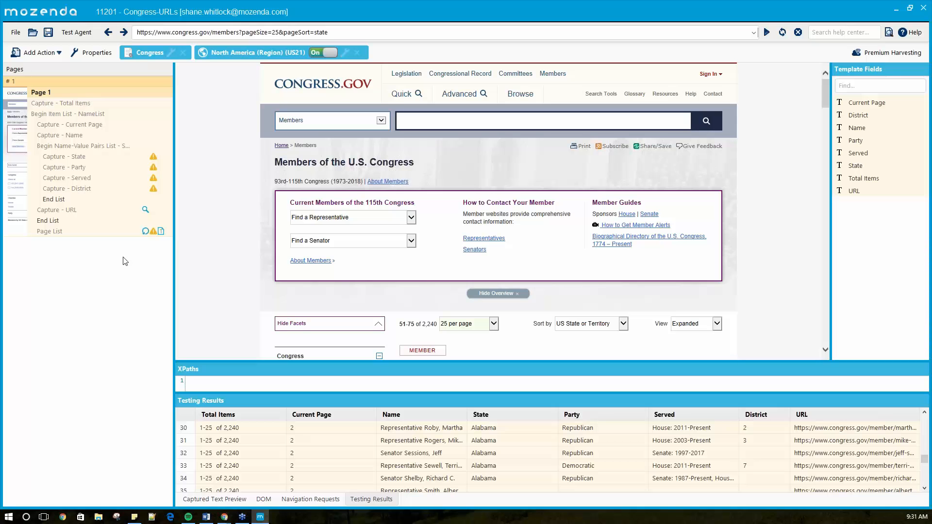
key(alt+Tab)
- Create a new agent starting from the builder's blank welcome page
click(16, 32)
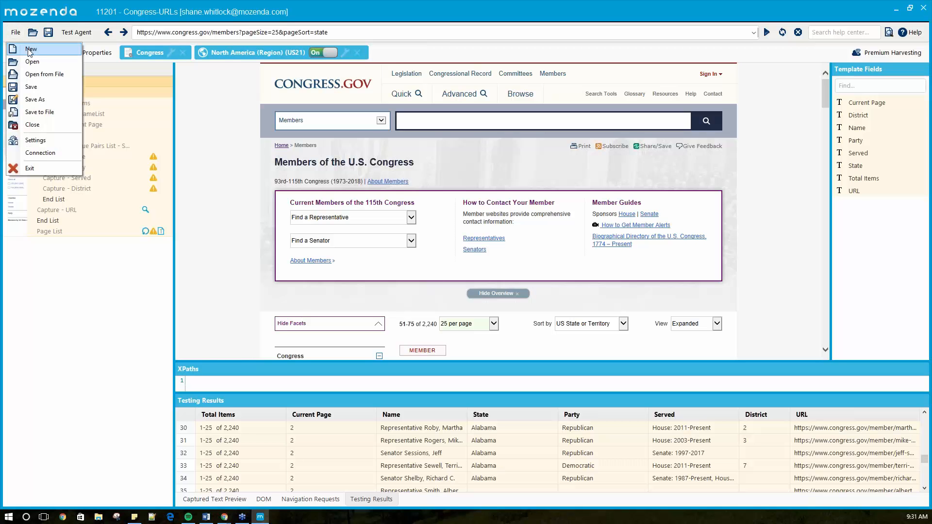
click(30, 50)
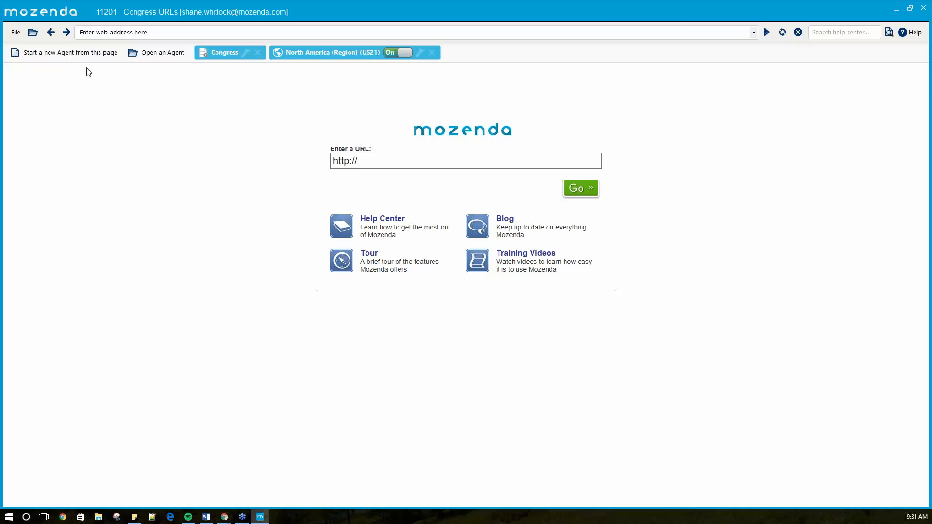
click(89, 54)
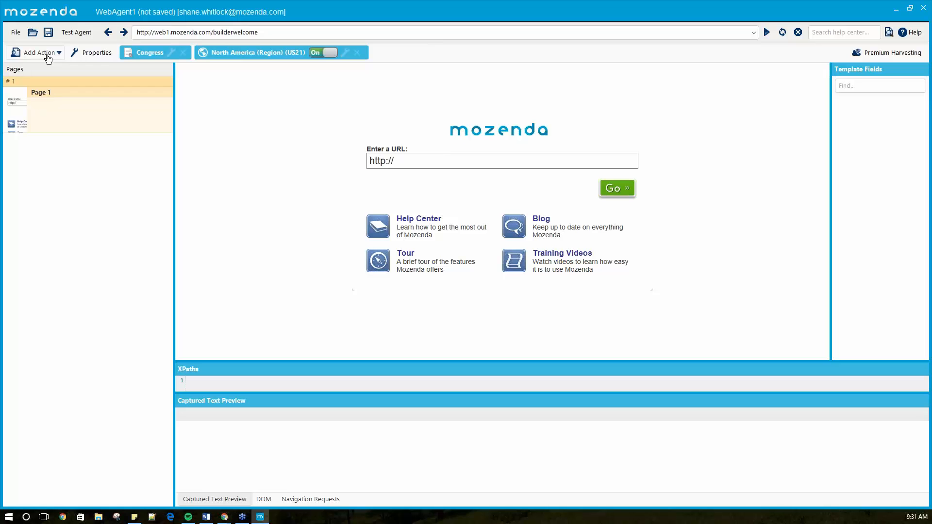
- Add an input list to Page 1 that takes its values from the Congress-URLs collection's All items view
click(47, 56)
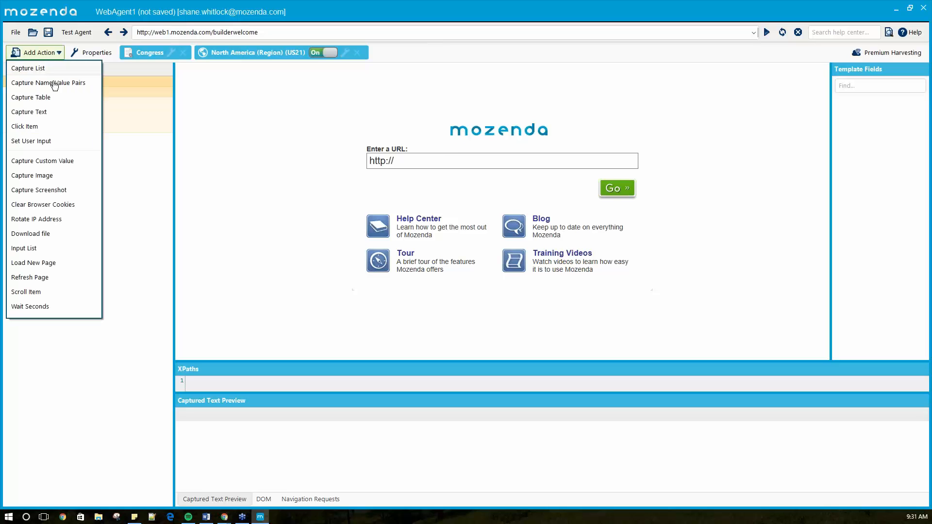
click(56, 250)
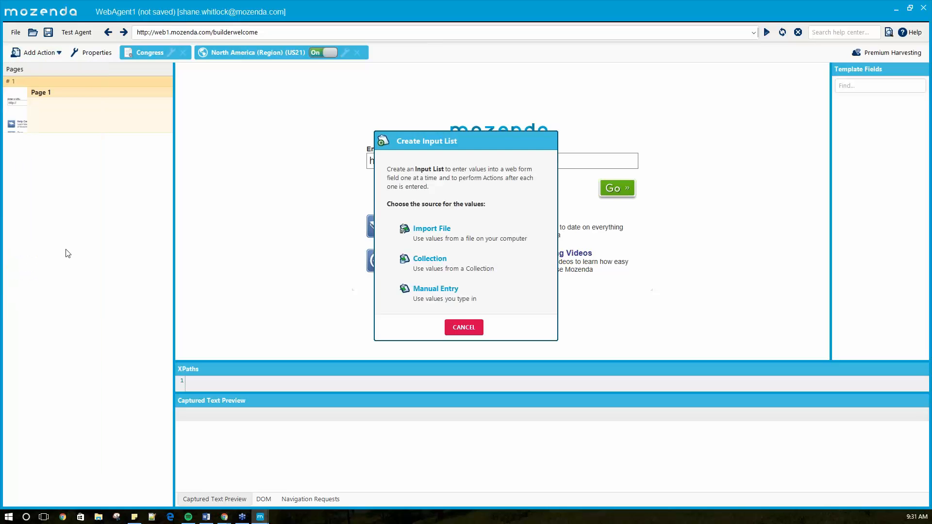
click(445, 264)
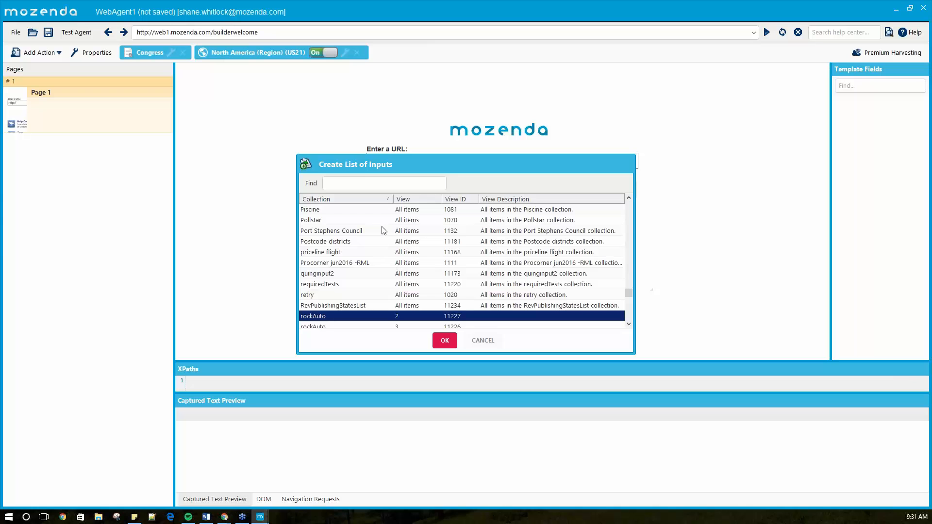
click(365, 180)
text(congress)
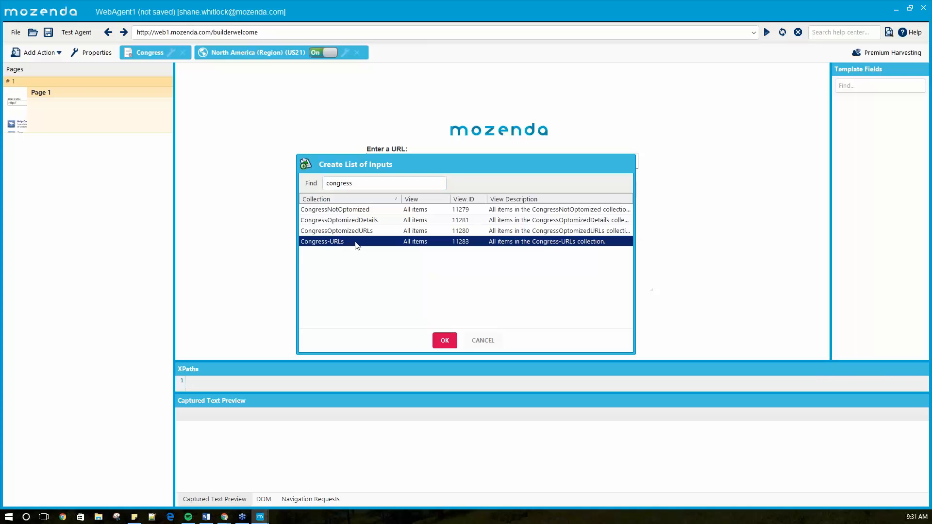
click(445, 340)
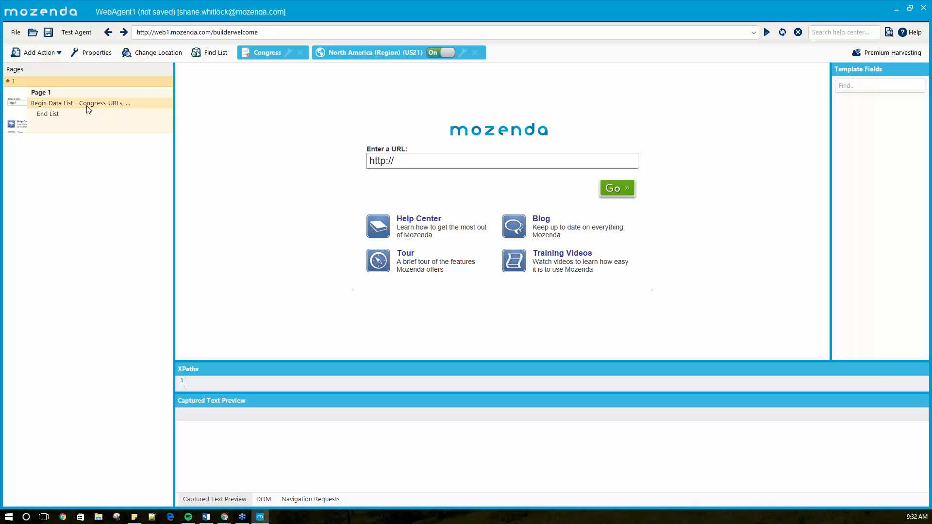
- Inspect the Congress-URLs data list's items up to the URL column, and switch to the running agent's page in the web console
right_click(72, 103)
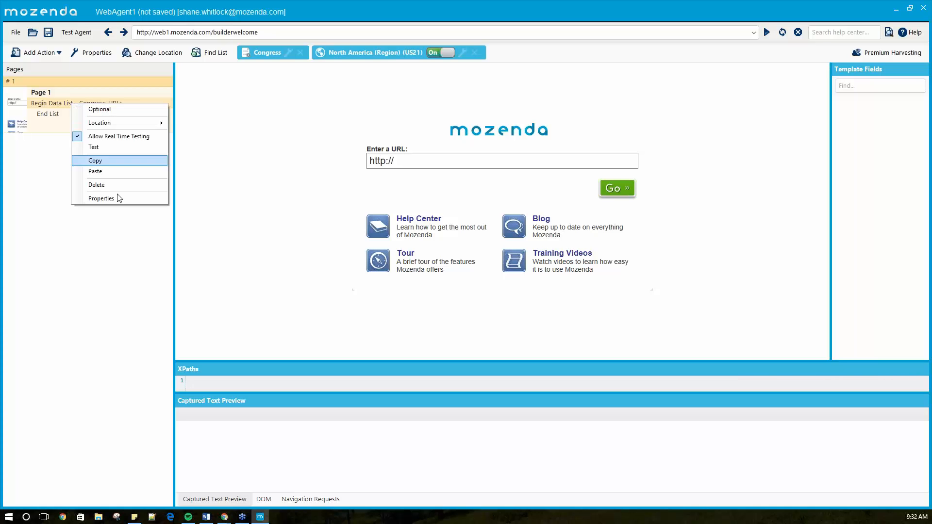
click(118, 199)
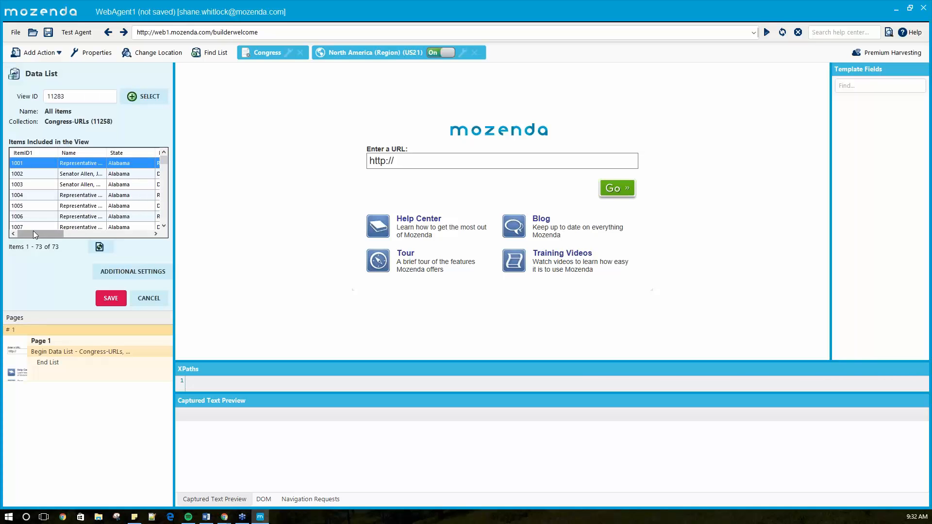
drag(33, 231, 118, 239)
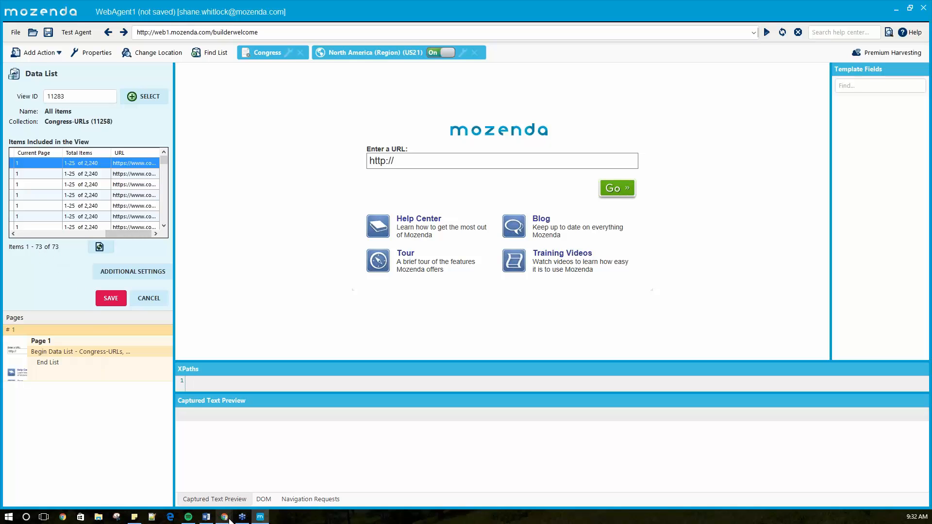
mouse_move(225, 517)
click(276, 478)
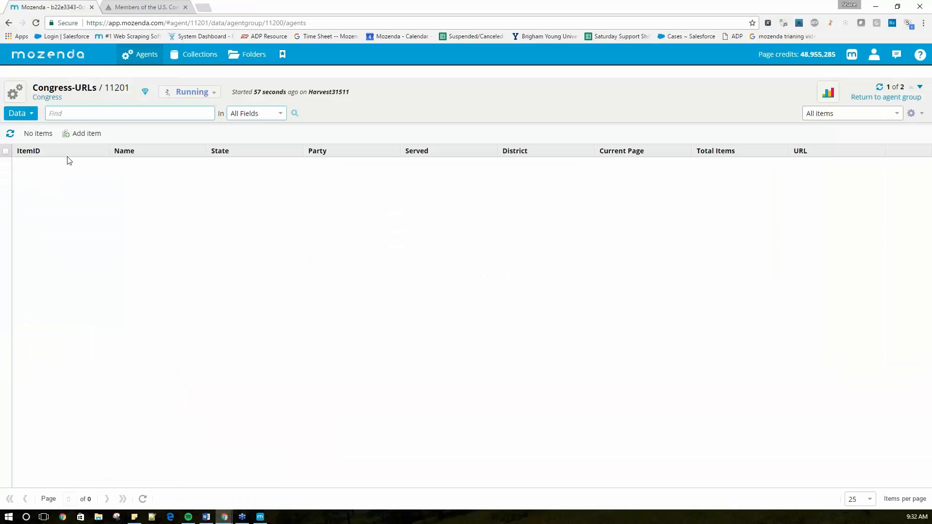
- Refresh the running Congress-URLs agent's items in the web console, then return to the Mozenda agent builder and save the data list
click(10, 134)
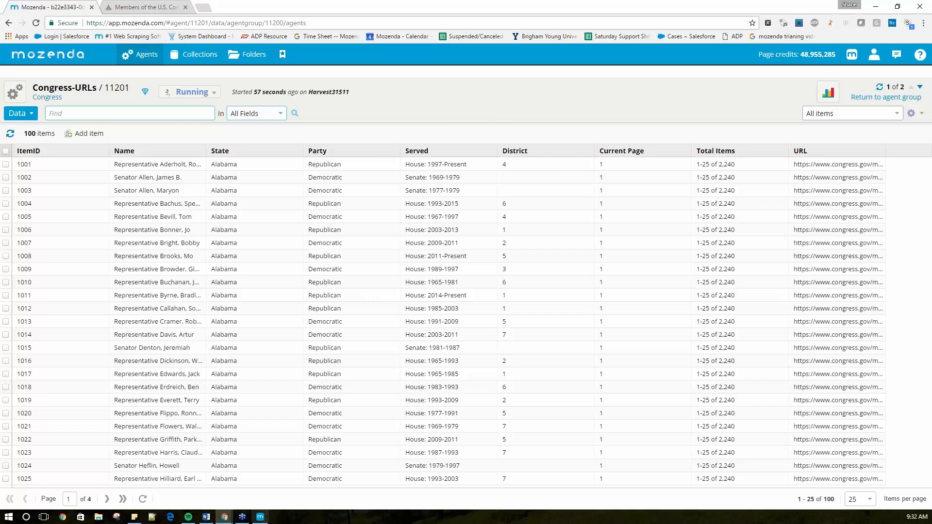
click(258, 517)
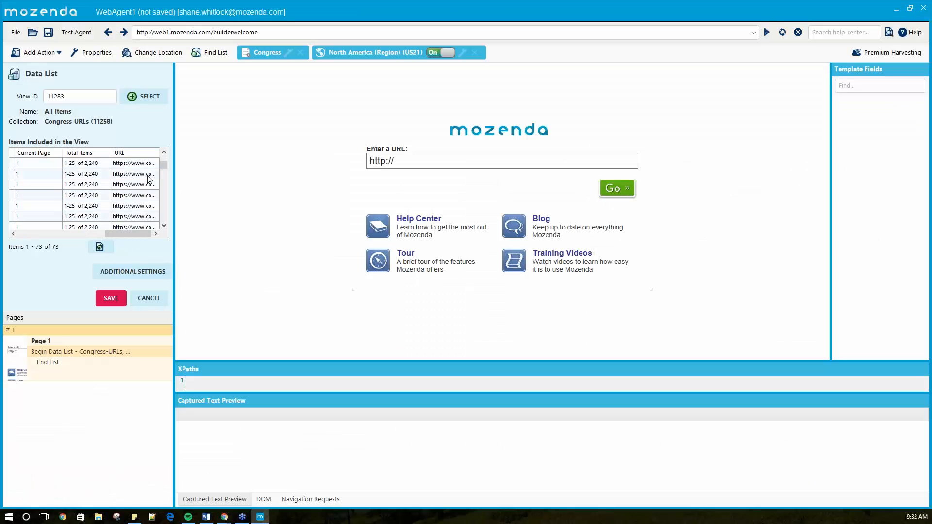
scroll(147, 202, down, 5)
click(147, 301)
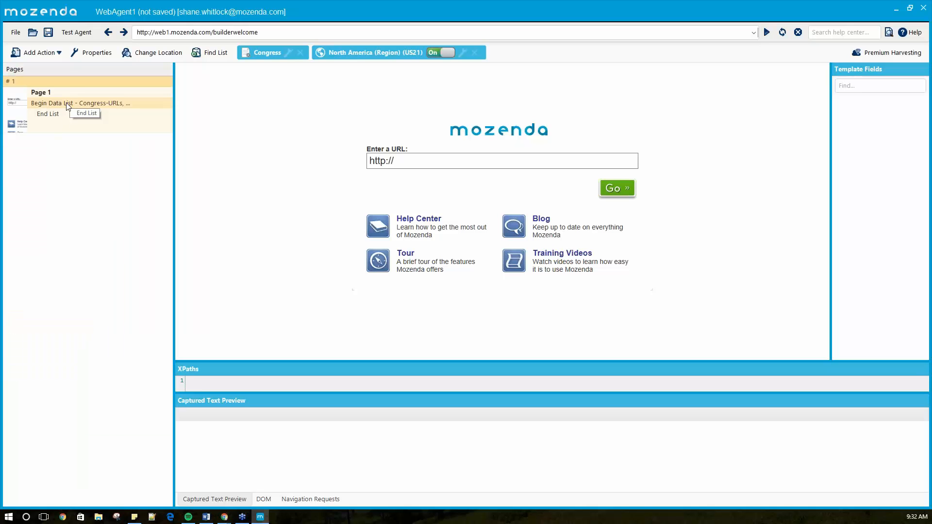
- Add a Load New Page action inside the Congress-URLs data list, using %URL% as the page address
click(47, 54)
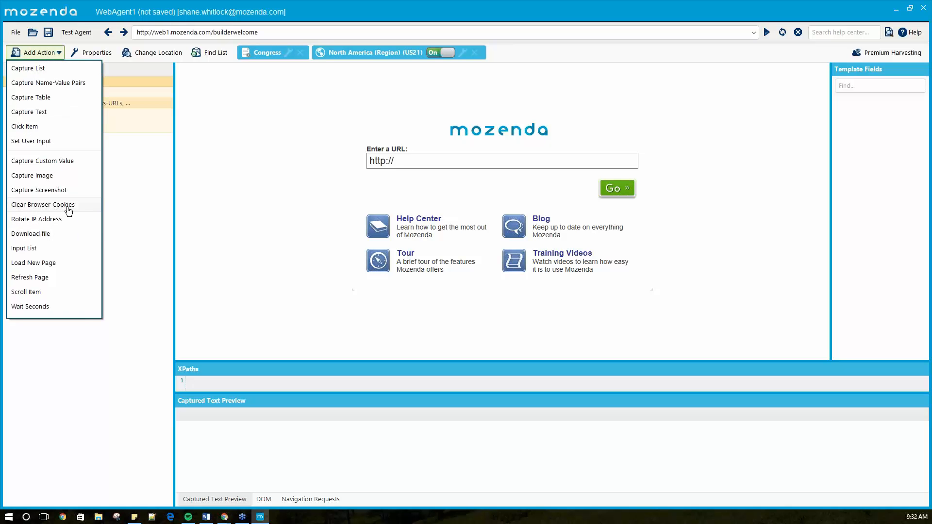
click(55, 263)
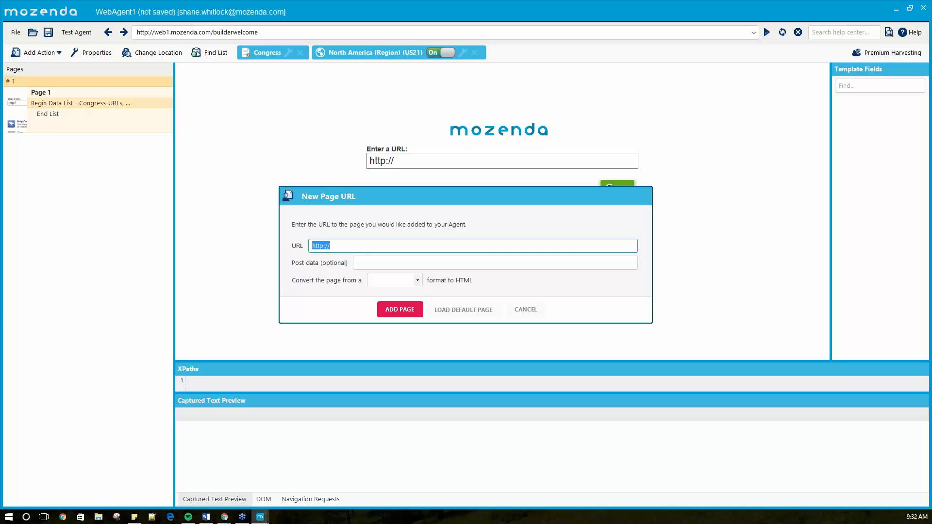
text(%URL%)
click(401, 311)
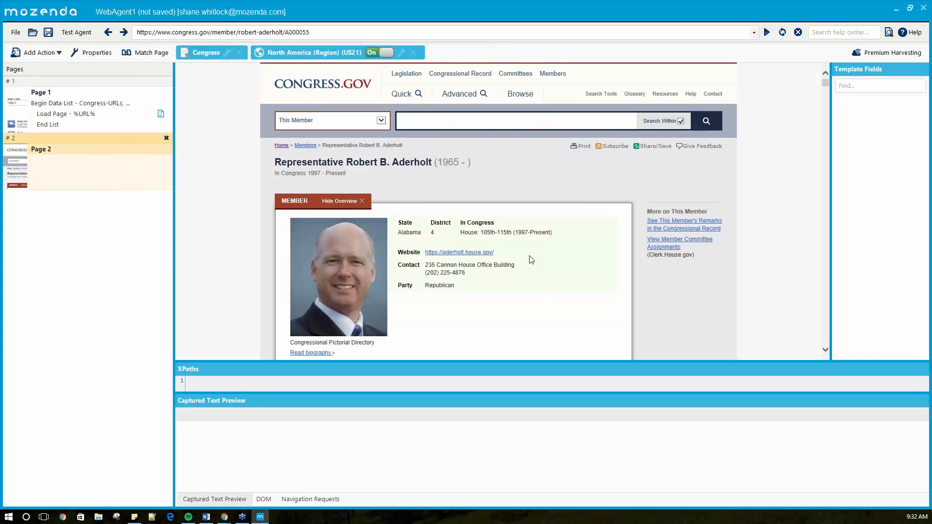
- Copy the legislation list actions from the sticky note's ActionList XML and paste them into Page 2
scroll(465, 241, down, 3)
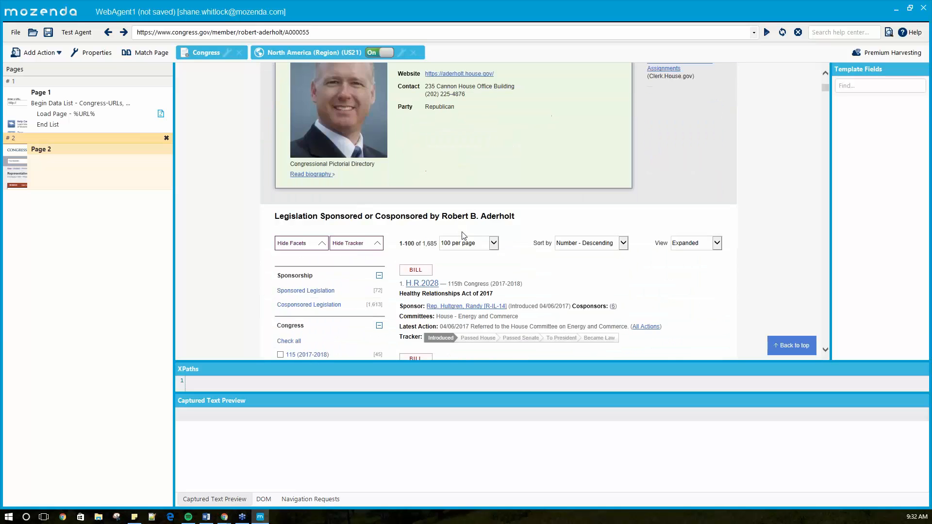
scroll(463, 235, down, 10)
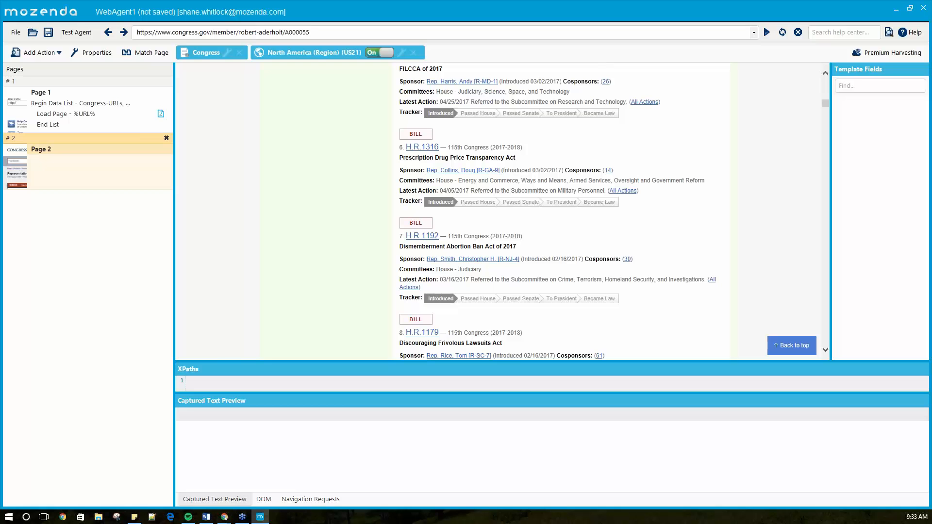
key(alt+Tab)
drag(0, 167, 527, 160)
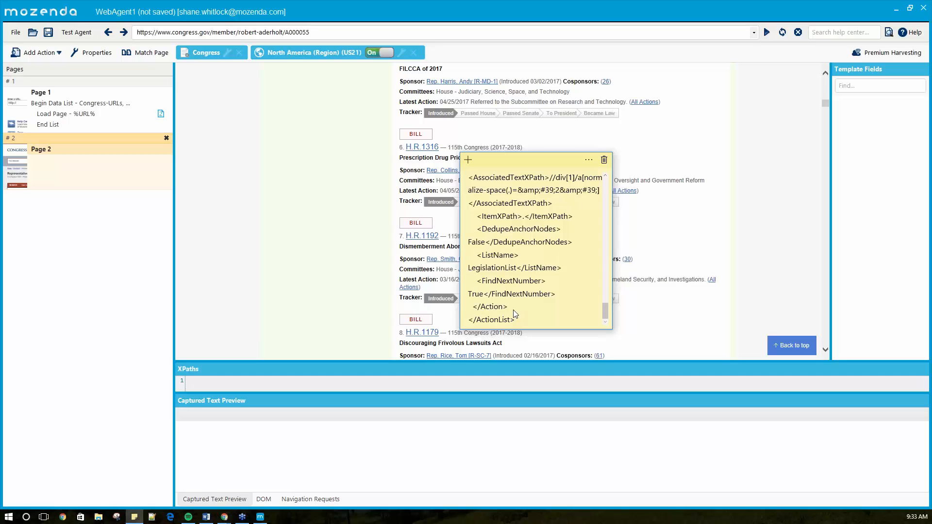
drag(513, 311, 455, 218)
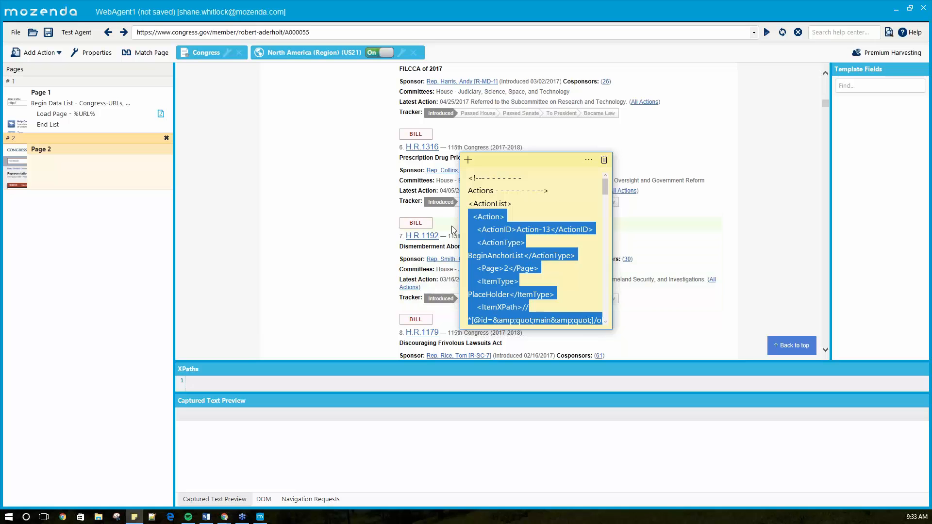
click(94, 182)
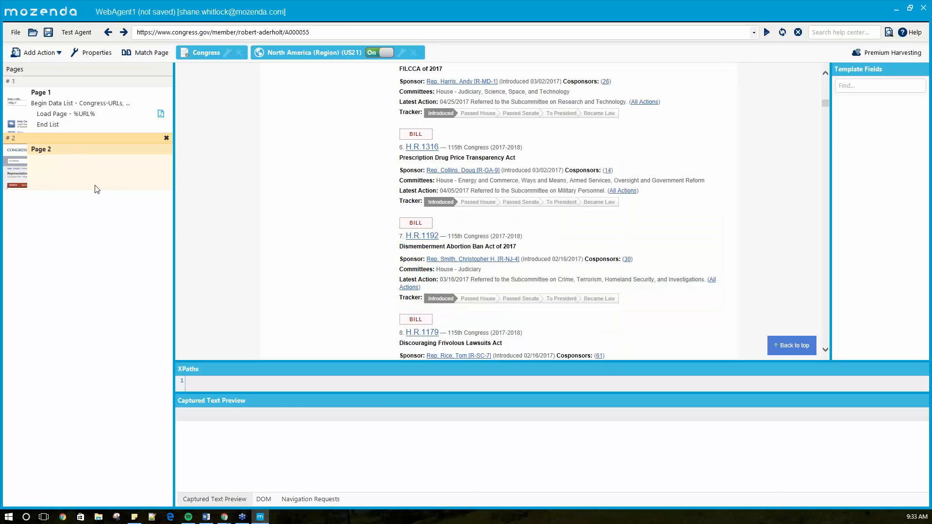
key(ctrl+v)
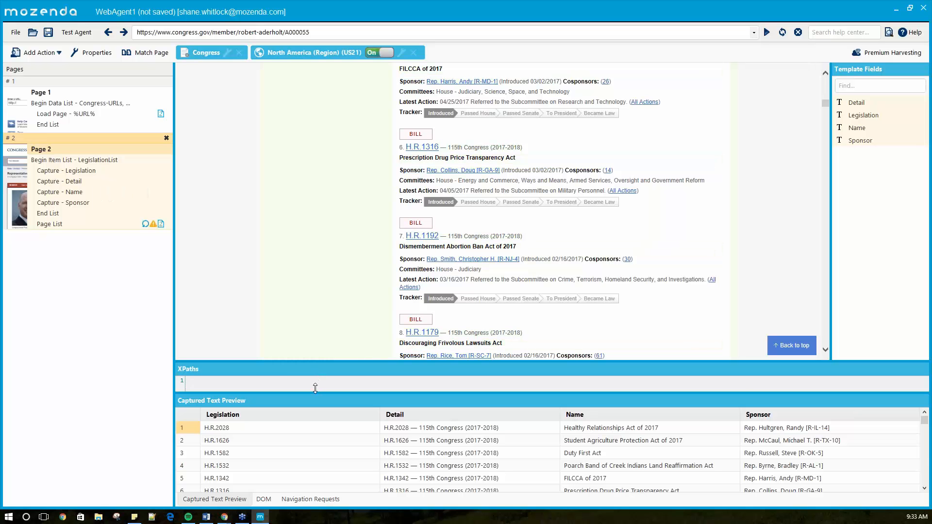
- Review the captured Legislation, Detail, Name and Sponsor values in an enlarged text preview, and return to the start of the member page
drag(323, 392, 324, 226)
scroll(468, 330, down, 18)
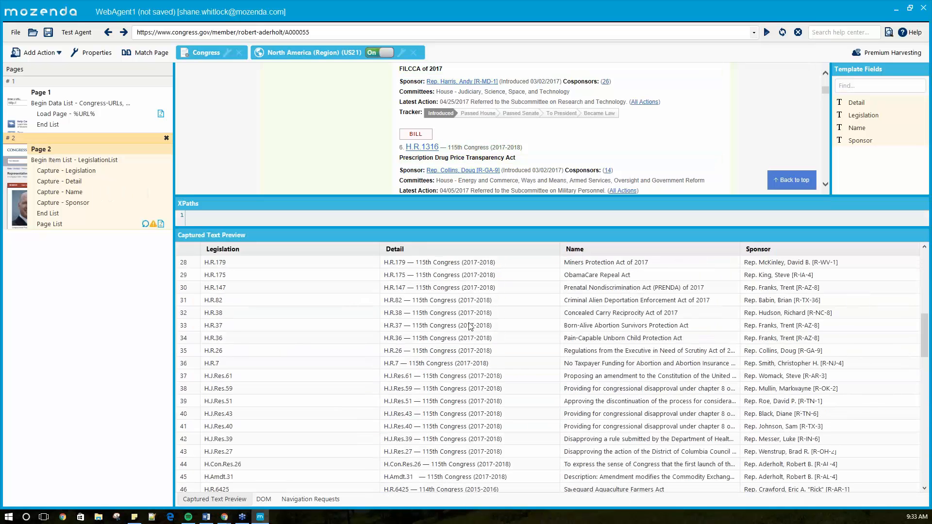
scroll(469, 335, down, 8)
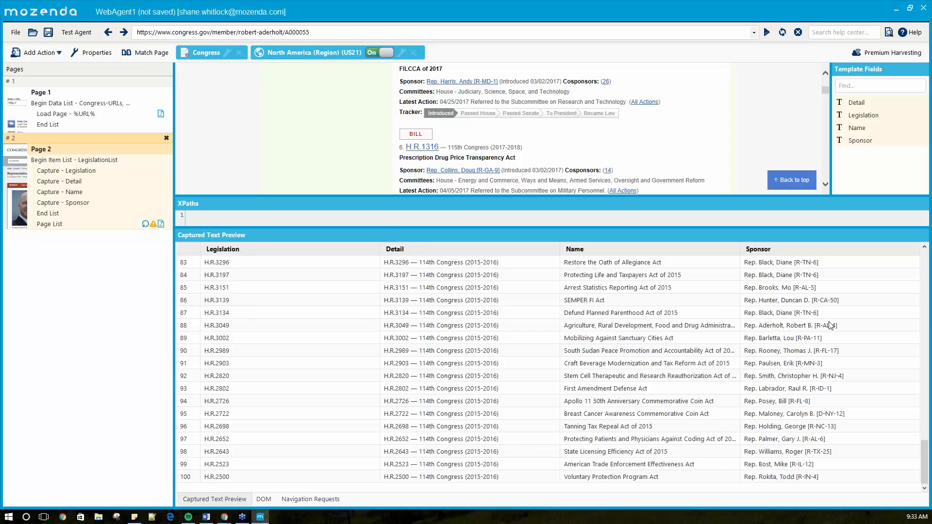
scroll(831, 325, up, 20)
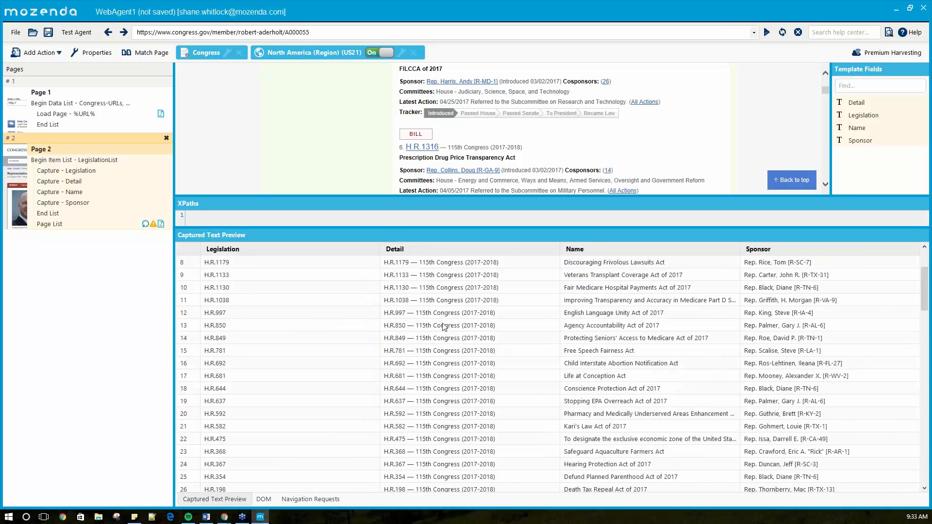
drag(433, 402, 422, 422)
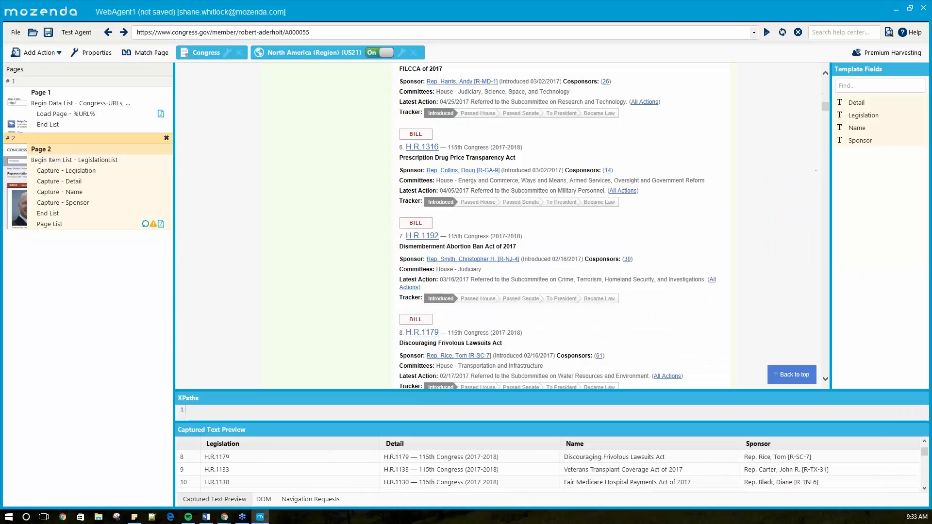
scroll(223, 252, up, 3)
scroll(224, 256, up, 10)
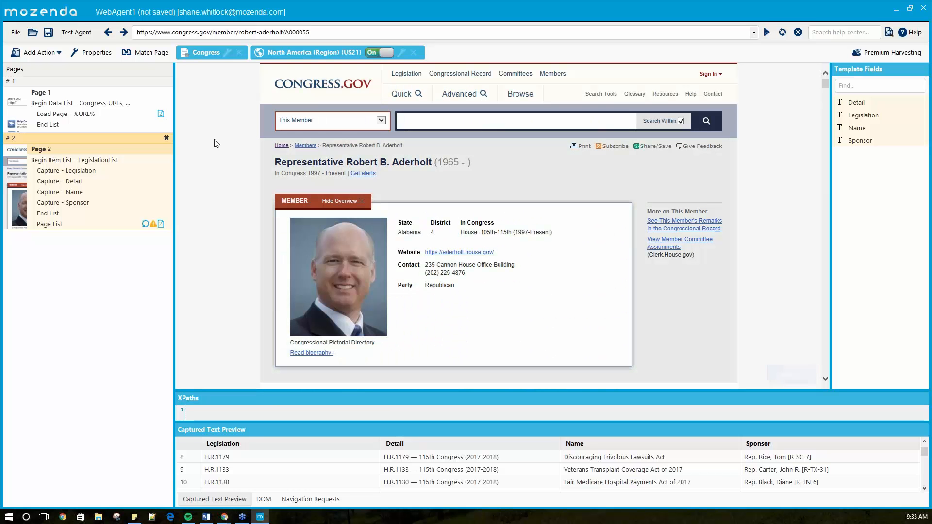
- Test the agent, examine the legislation rows in the testing results, then stop and close the test
click(76, 36)
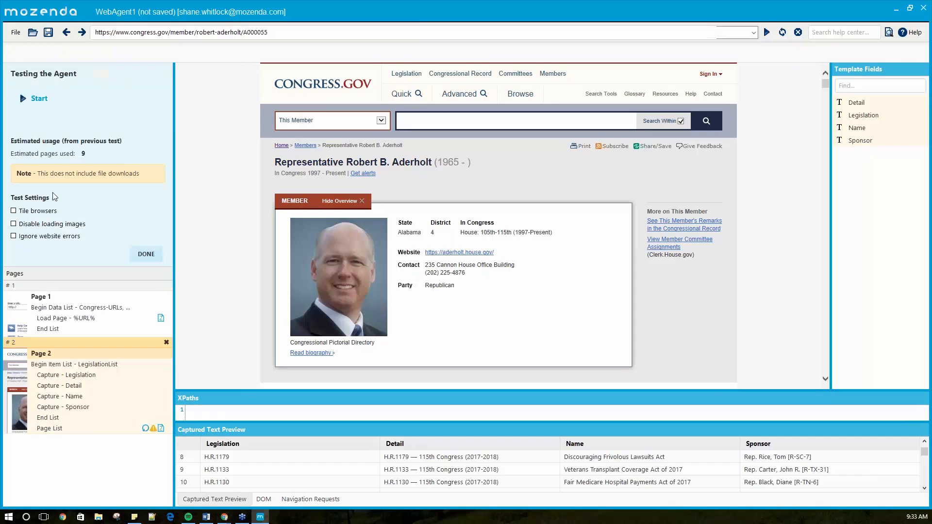
click(39, 100)
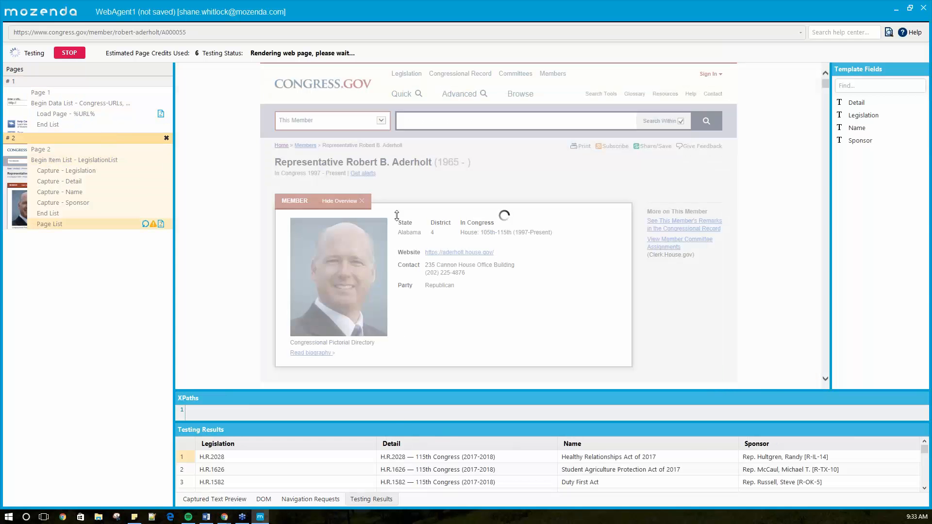
drag(401, 422, 403, 228)
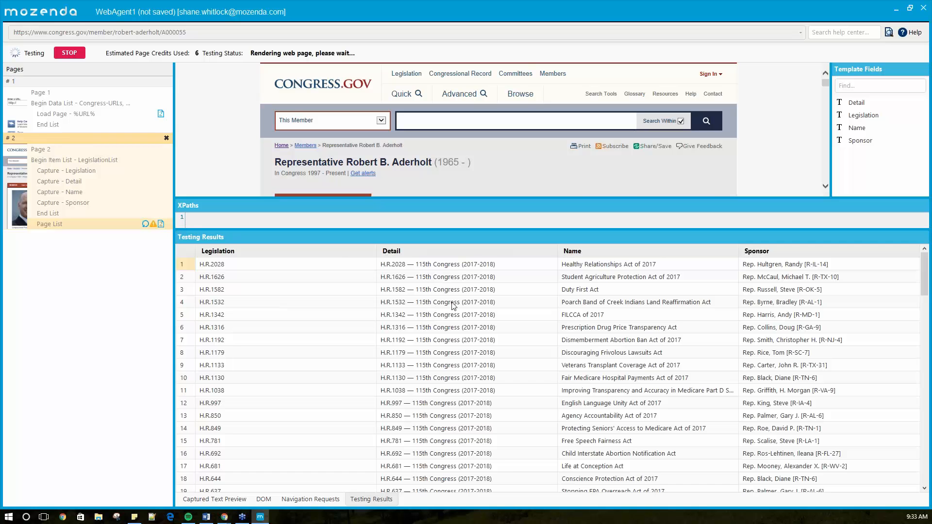
scroll(433, 305, down, 16)
scroll(436, 315, down, 9)
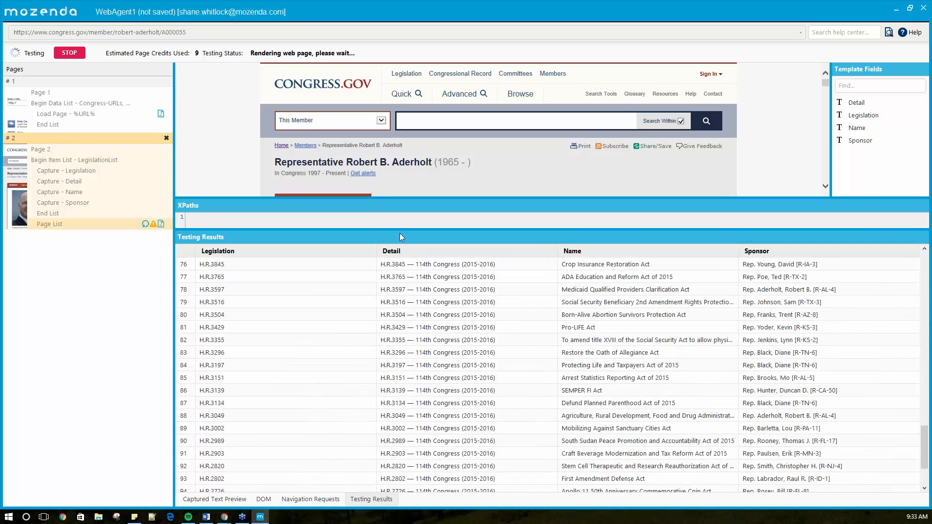
drag(400, 237, 399, 404)
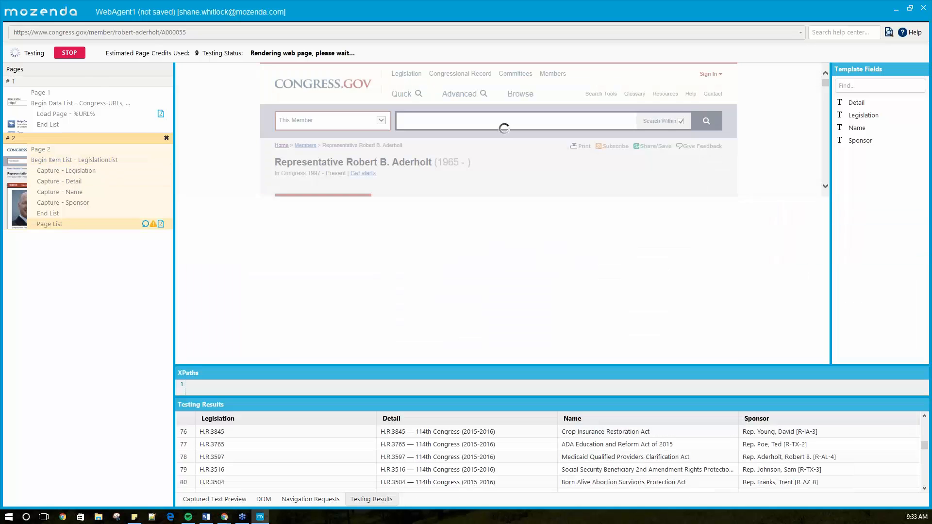
click(69, 54)
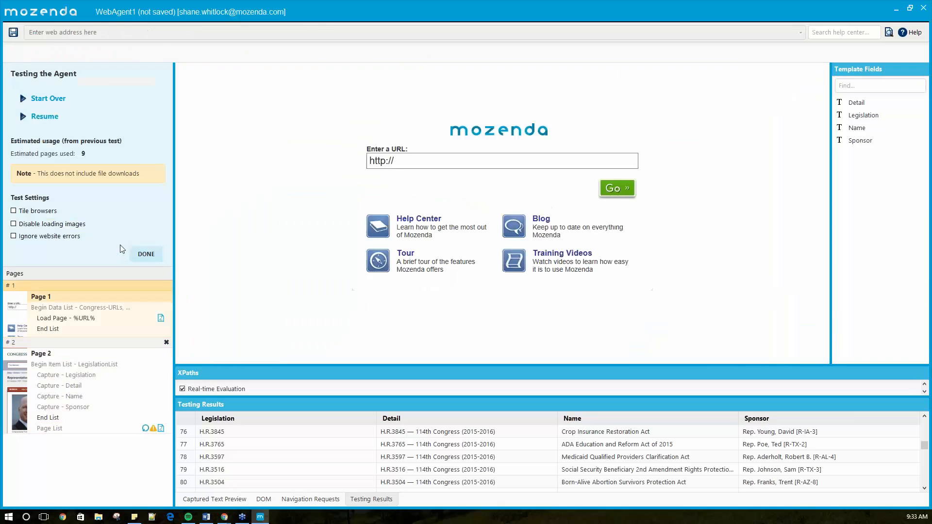
click(146, 255)
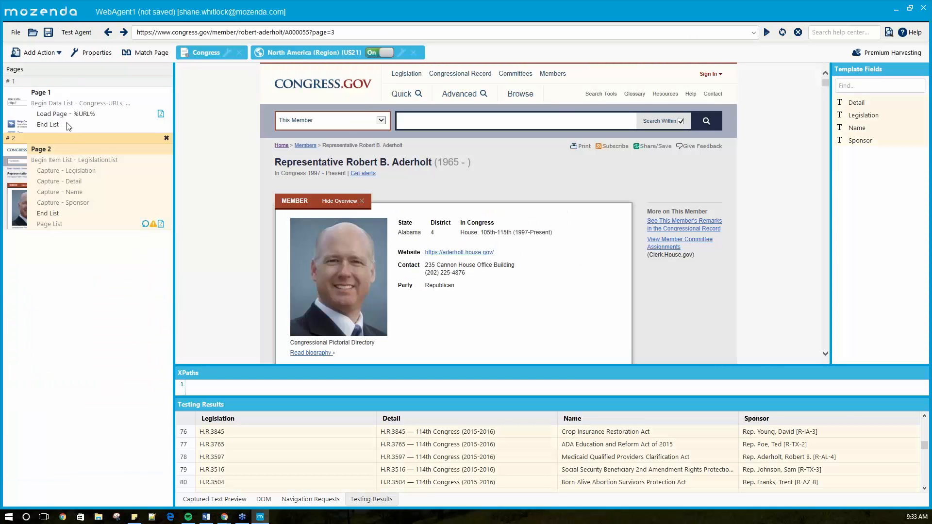
- Limit the Congress-URLs data list on Page 1 to the item range 1-10 and save it
click(103, 107)
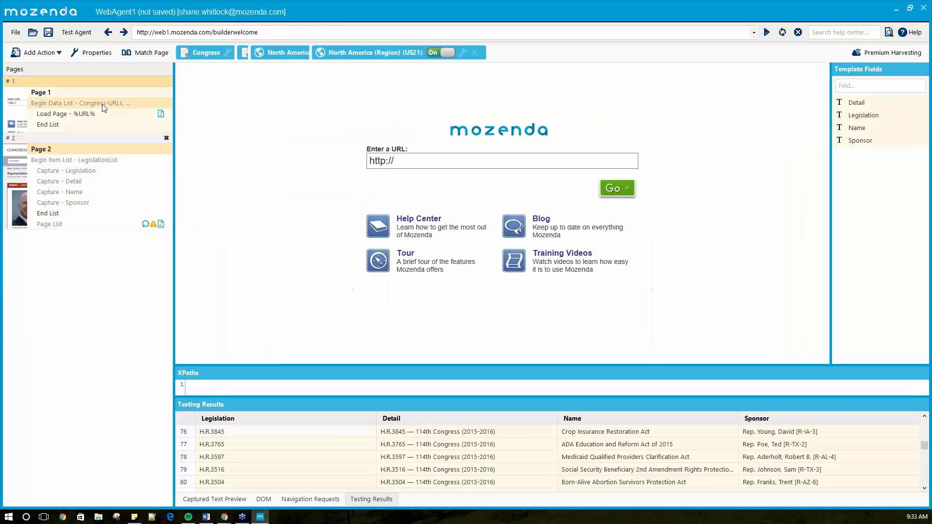
right_click(76, 103)
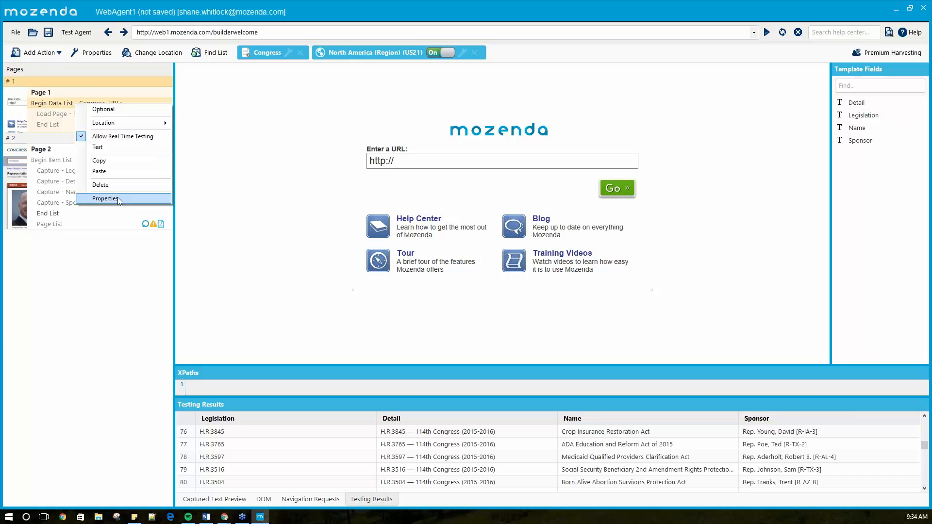
click(105, 199)
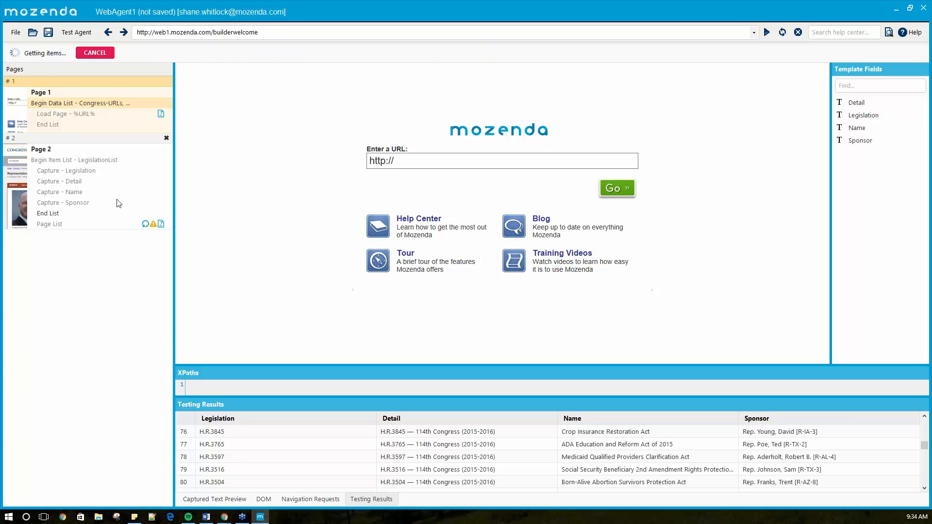
click(136, 273)
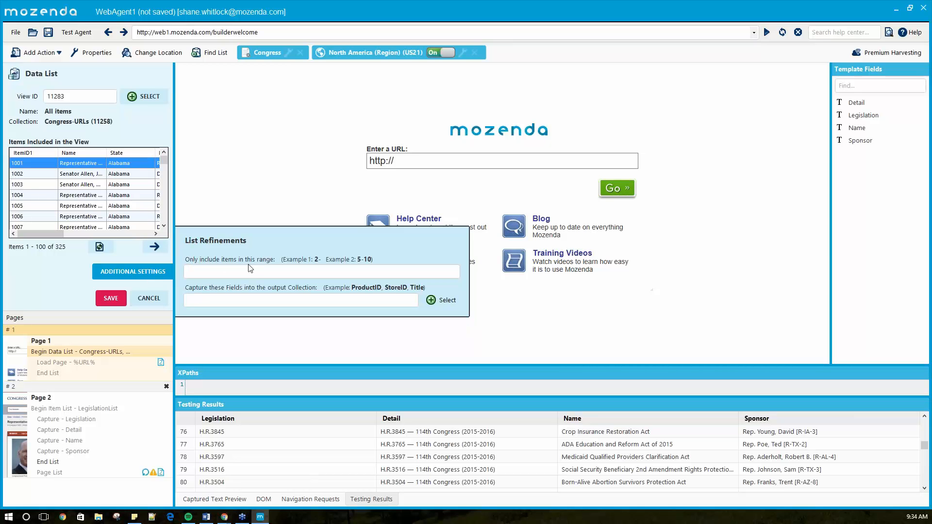
click(286, 272)
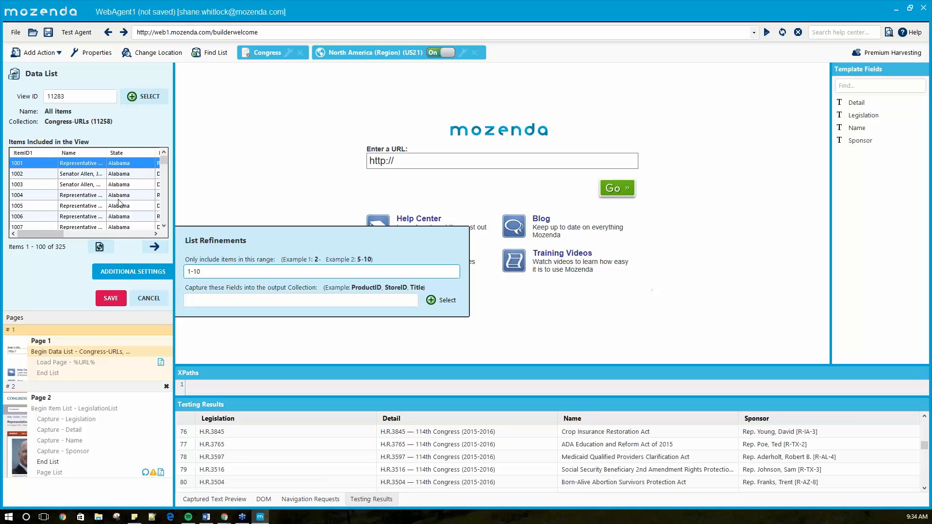
click(115, 299)
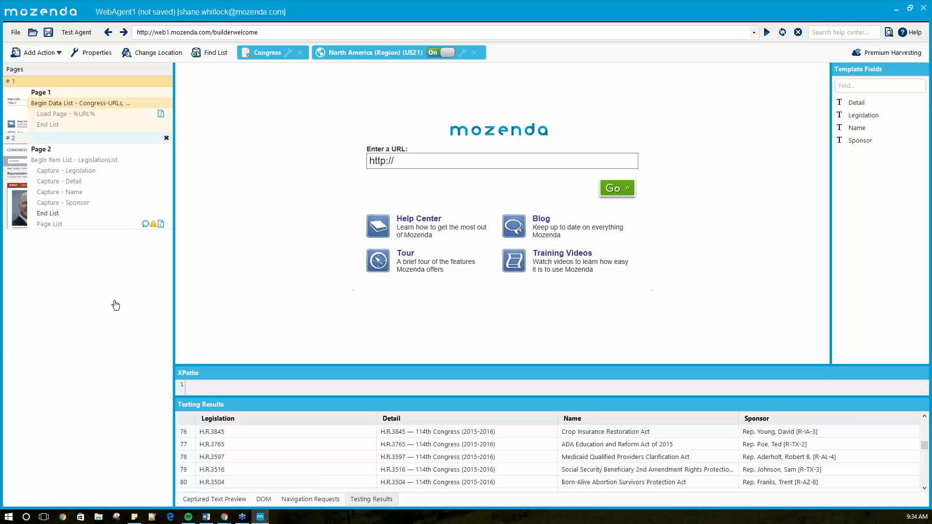
- Reopen the data list's properties and reload its items to check the range restriction
right_click(65, 106)
click(98, 194)
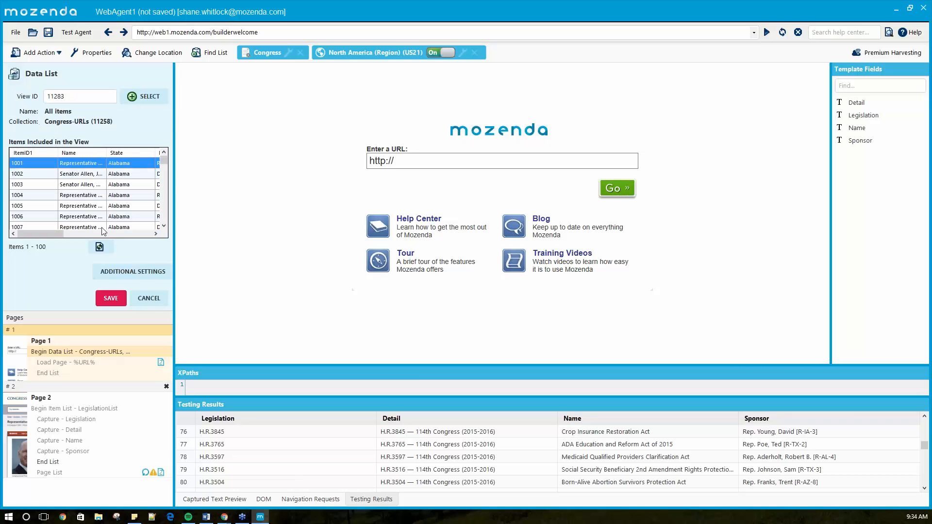
click(100, 248)
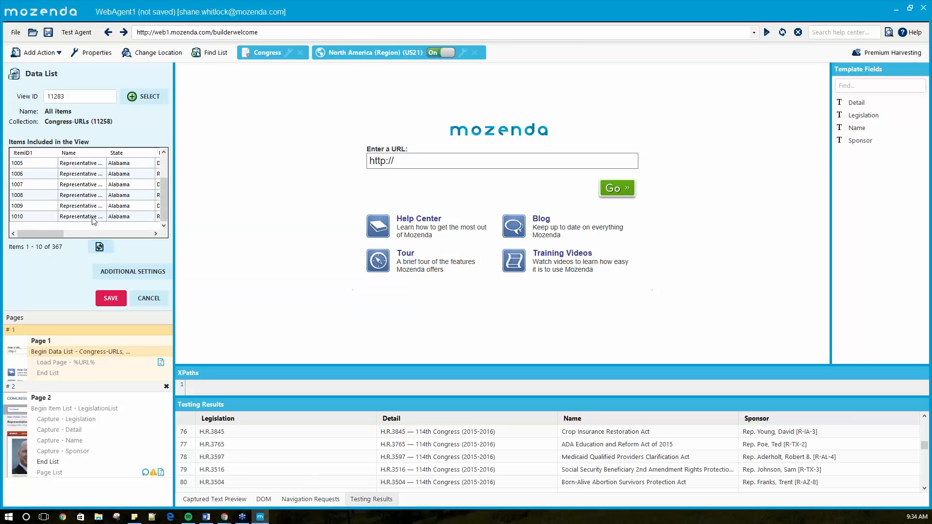
- Replace the Congress-URLs data list's item range with the parameter %Index% and save the list
click(130, 275)
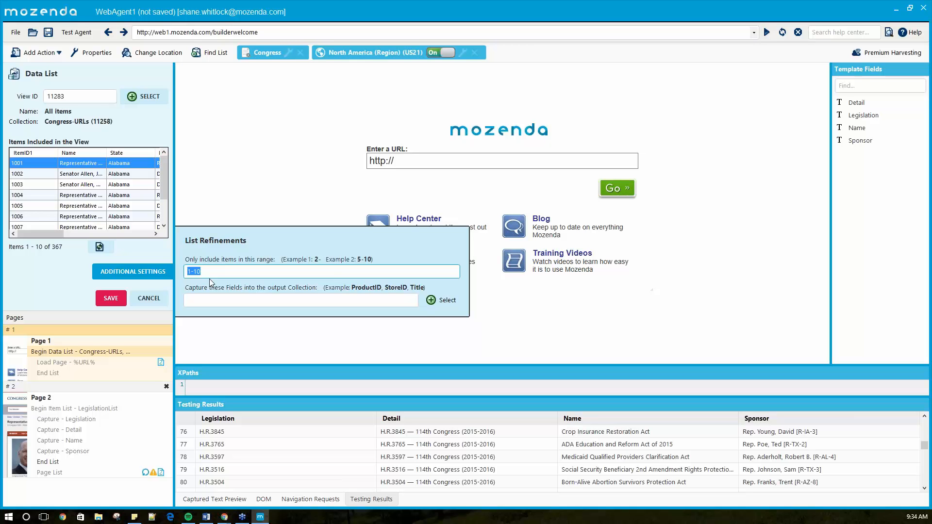
key(F10)
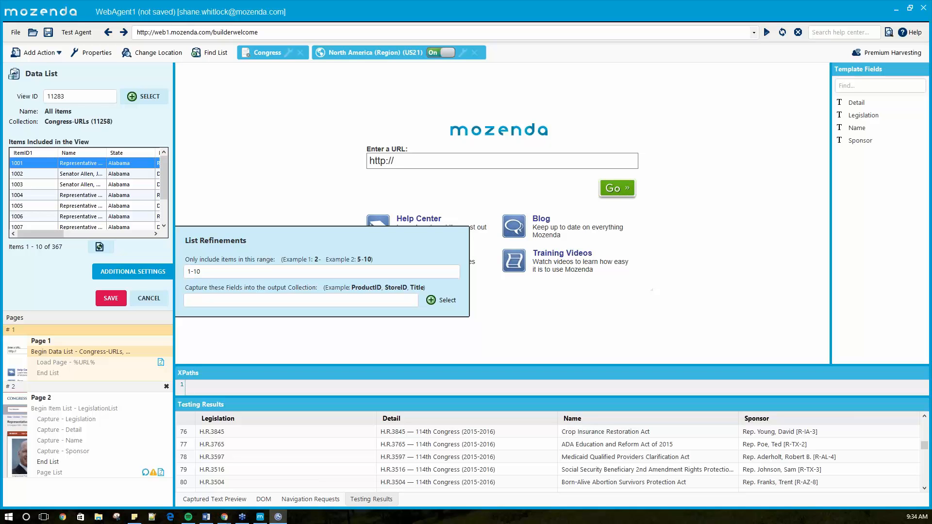
click(210, 272)
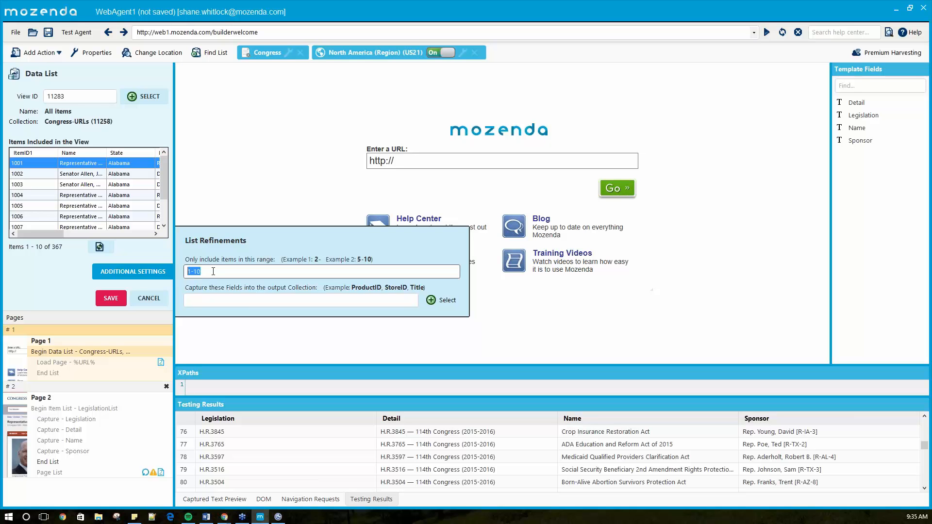
text(%Index%)
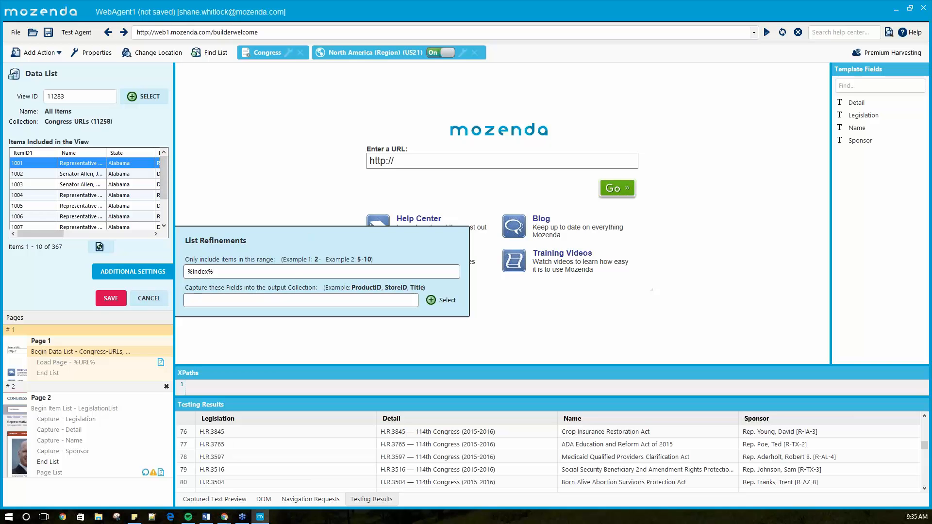
click(109, 299)
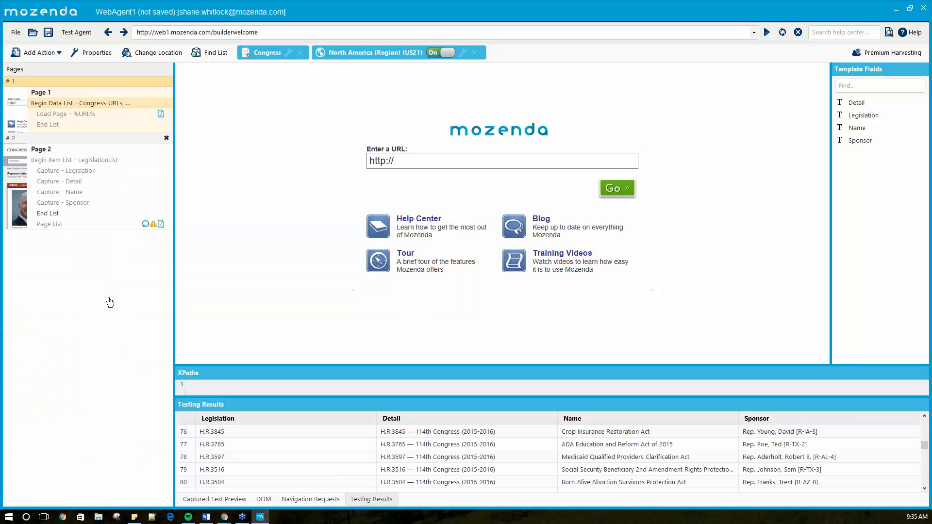
- Test the agent from the start with the Index parameter set to 1-10, then stop and close the test
click(74, 33)
click(56, 98)
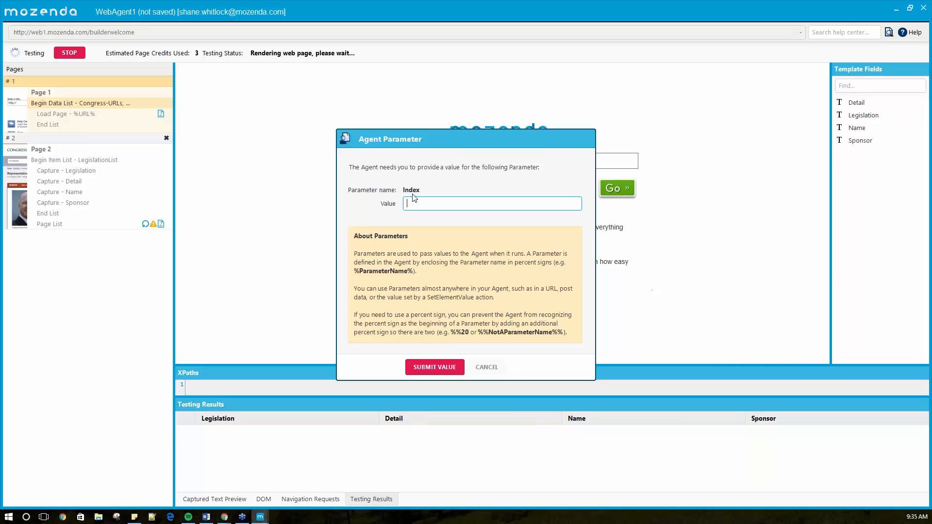
text(1-10)
click(434, 368)
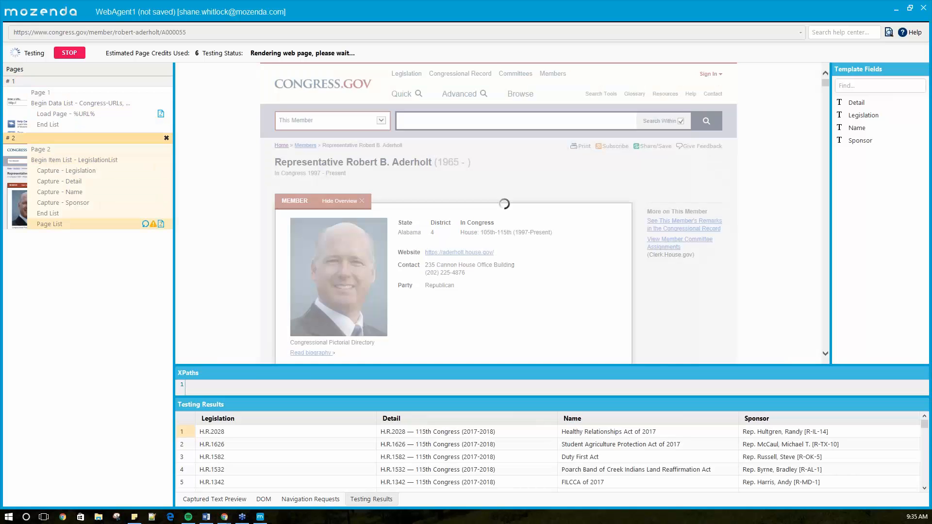
click(69, 53)
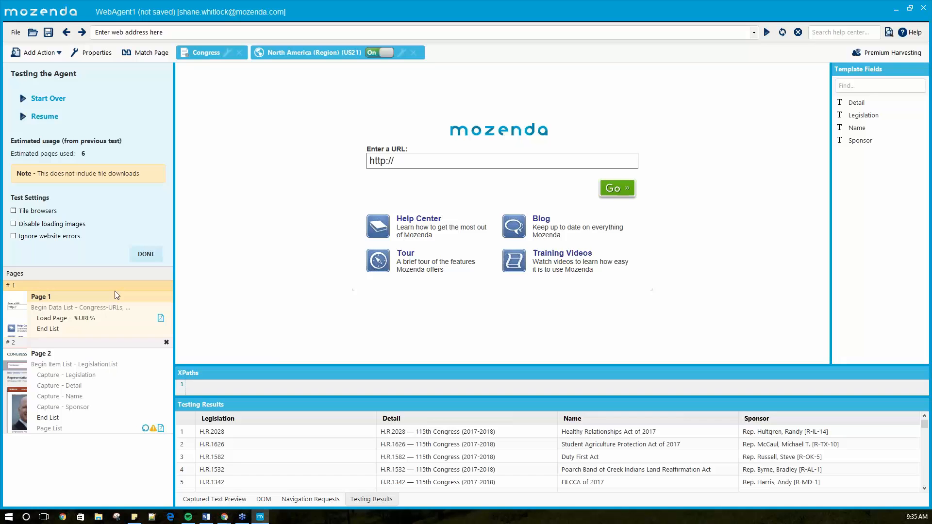
click(146, 254)
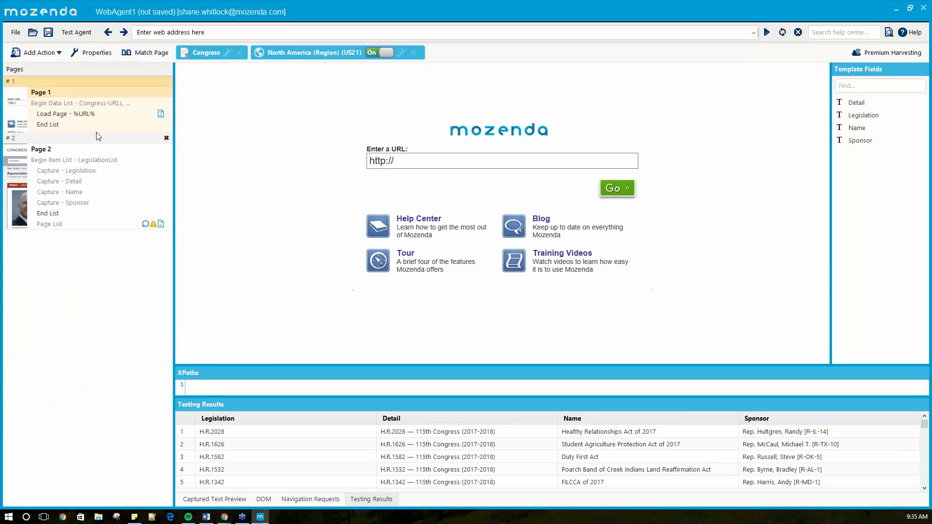
- Capture the data list's Name, State, Party, Served, District, Current Page, Total Items and URL fields into the output collection and save
double_click(106, 104)
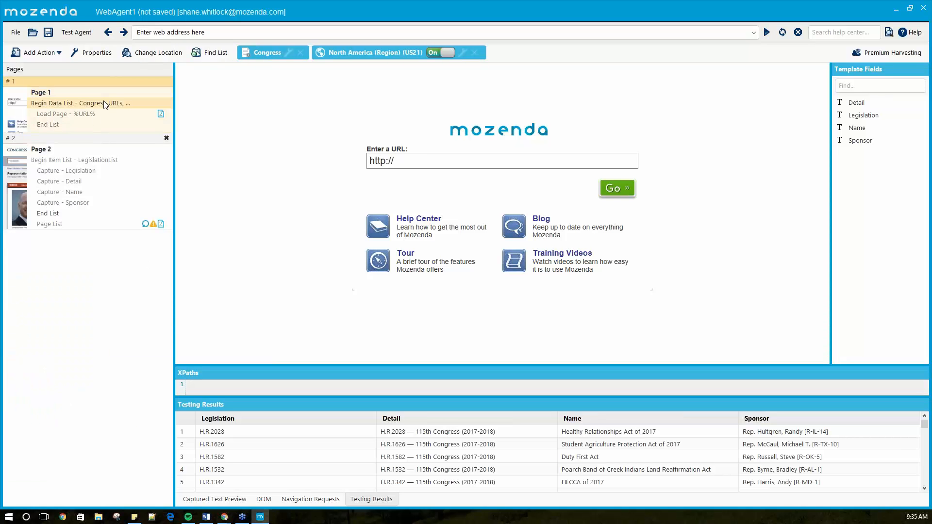
click(138, 273)
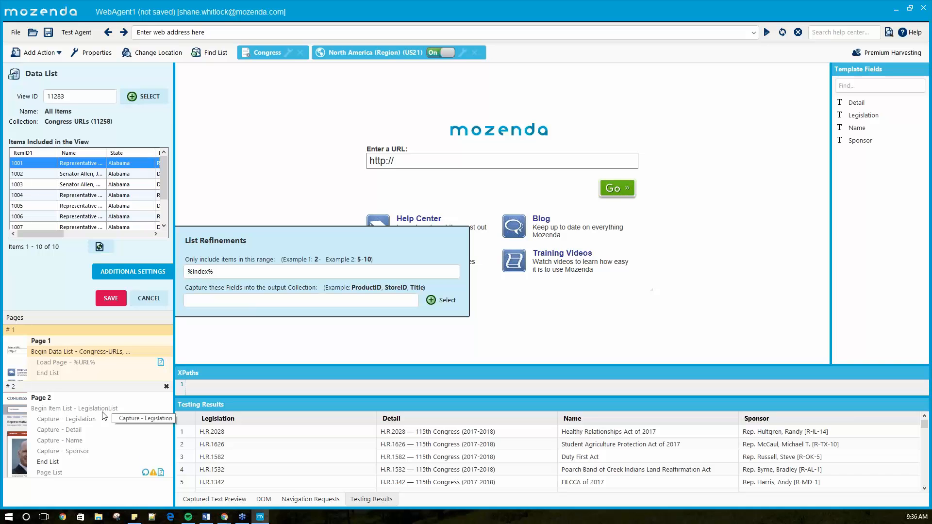
click(438, 301)
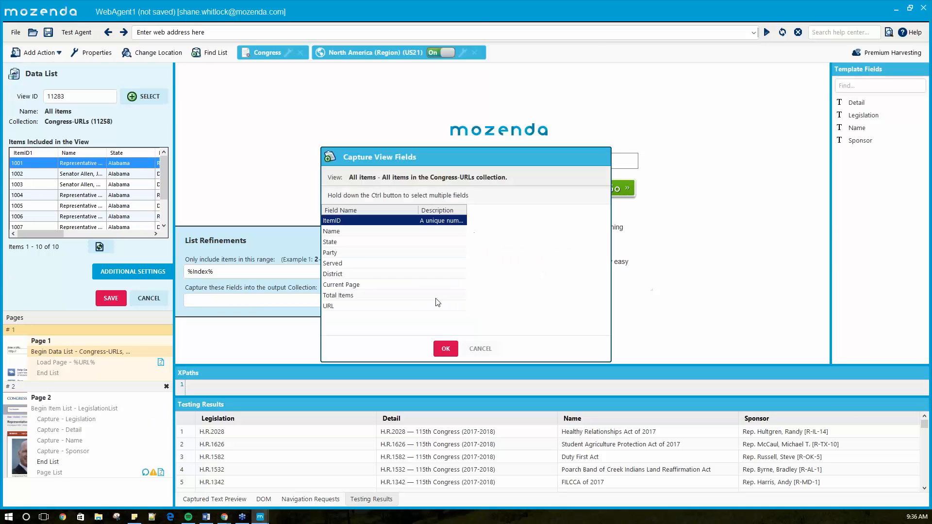
click(349, 233)
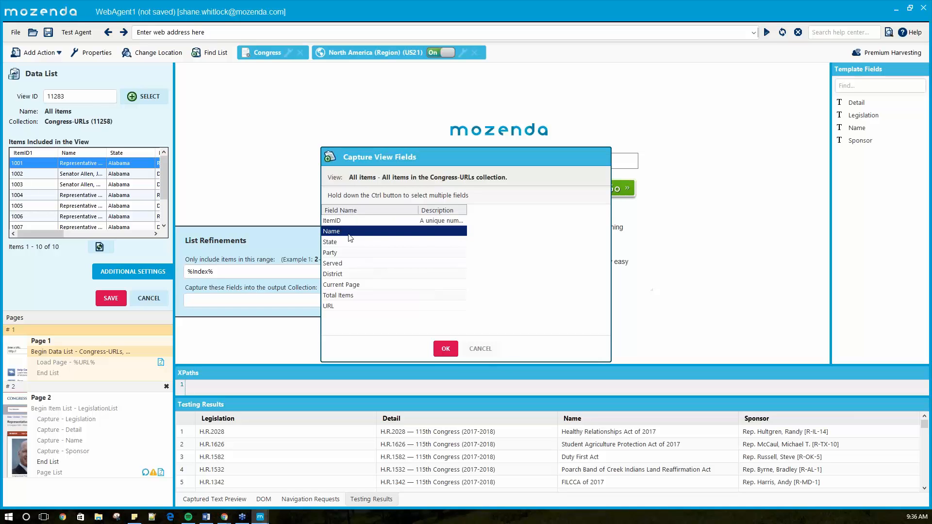
key(shift+Down)
key(shift+Down)
key(shift+Down)
key(shift+Down)
key(shift+Down)
key(shift+Down)
key(shift+Down)
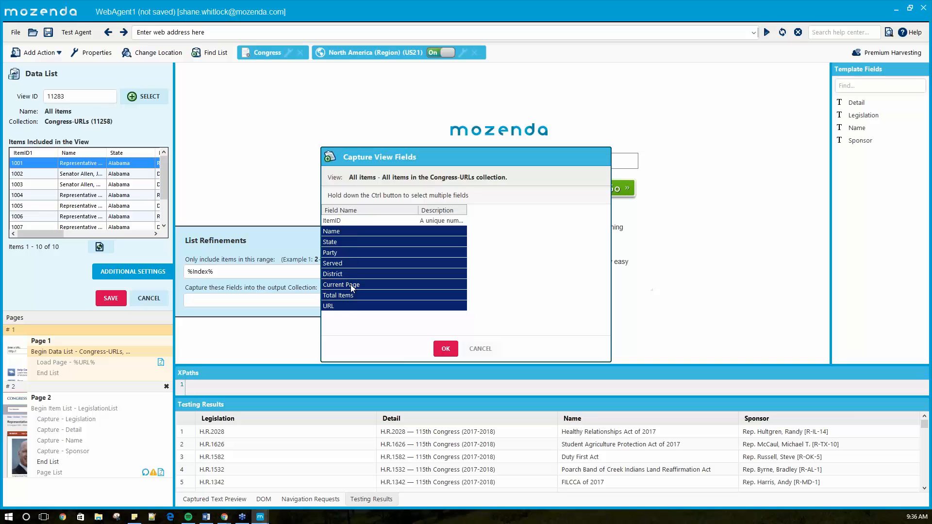
click(445, 348)
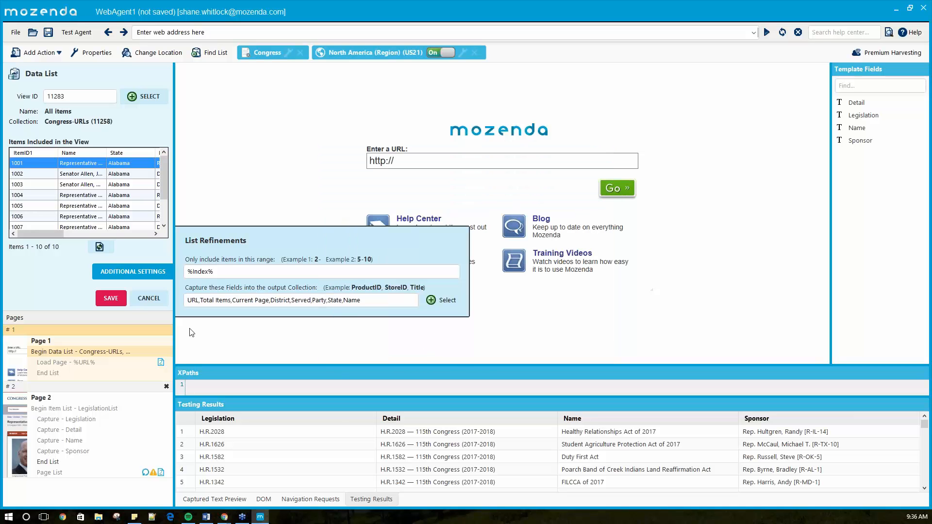
click(117, 298)
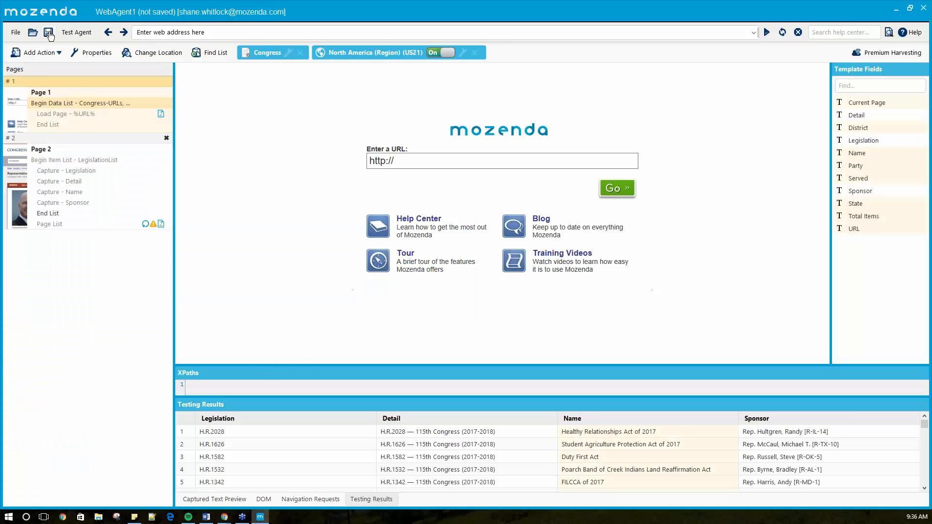
- Save the agent under the name "Congress - Details" and dismiss the save confirmation
click(15, 32)
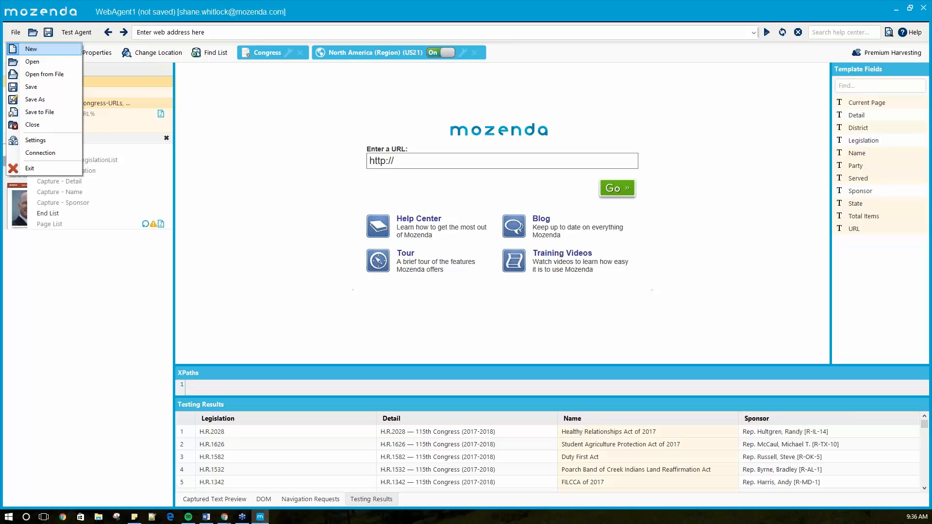
click(33, 101)
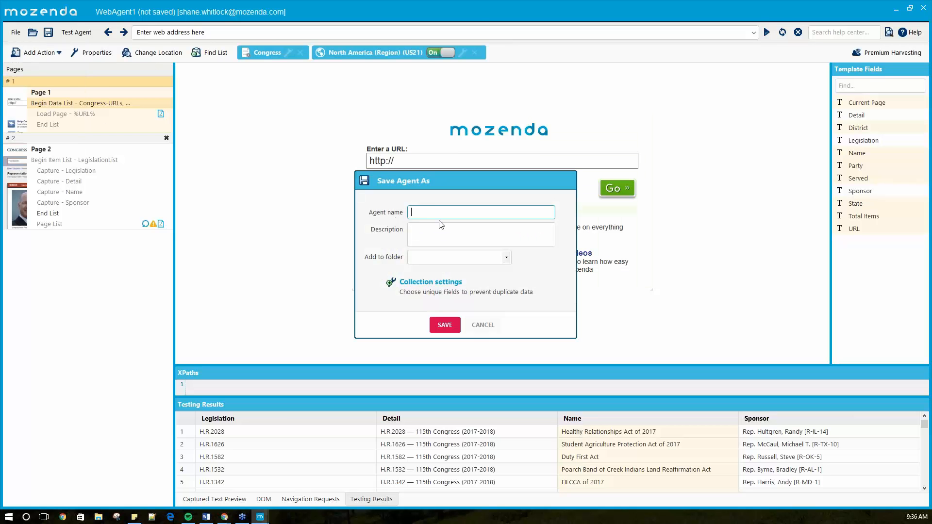
text(Congress - Details)
click(444, 324)
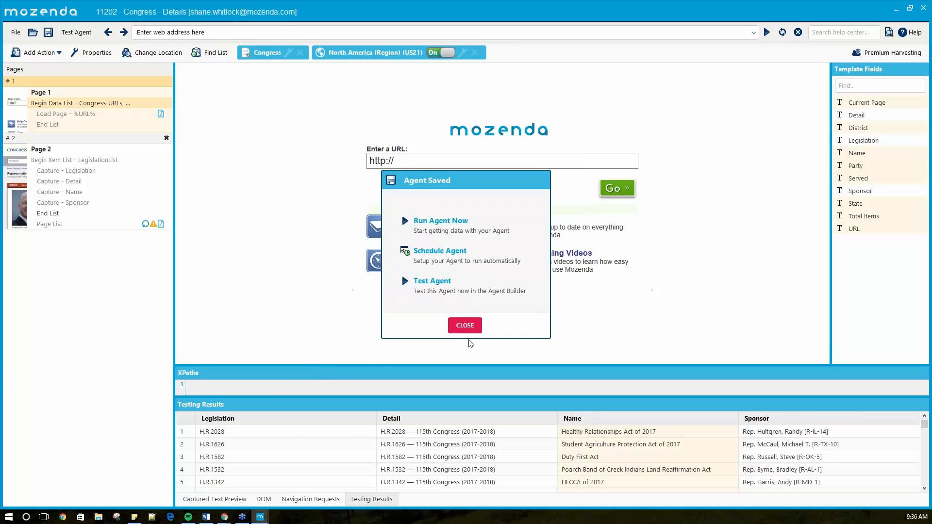
click(466, 326)
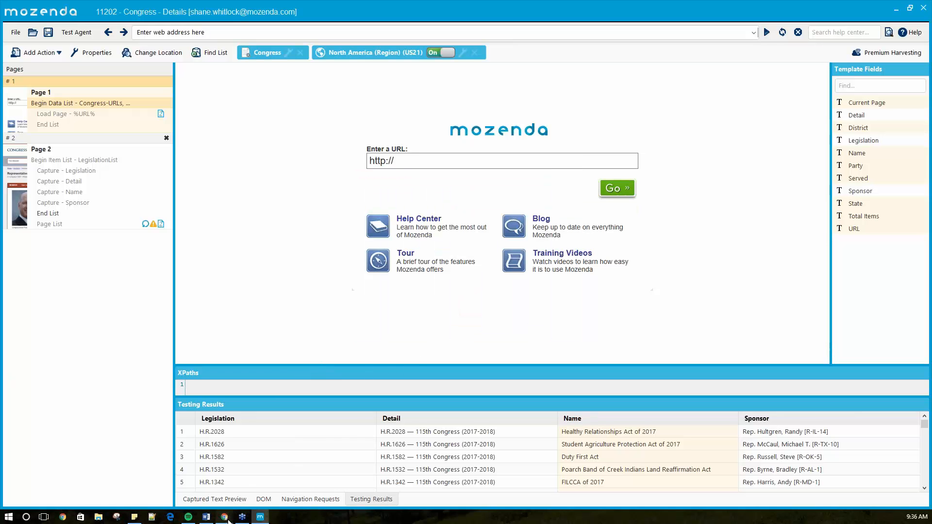
- Switch to the Mozenda web console in Chrome, refresh the Congress-URLs data and view its last page
mouse_move(224, 517)
click(274, 476)
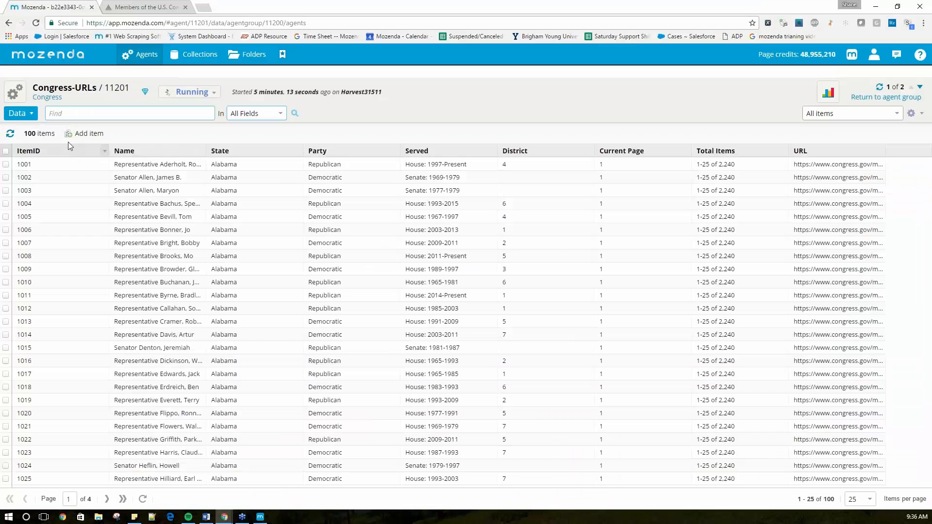
click(10, 133)
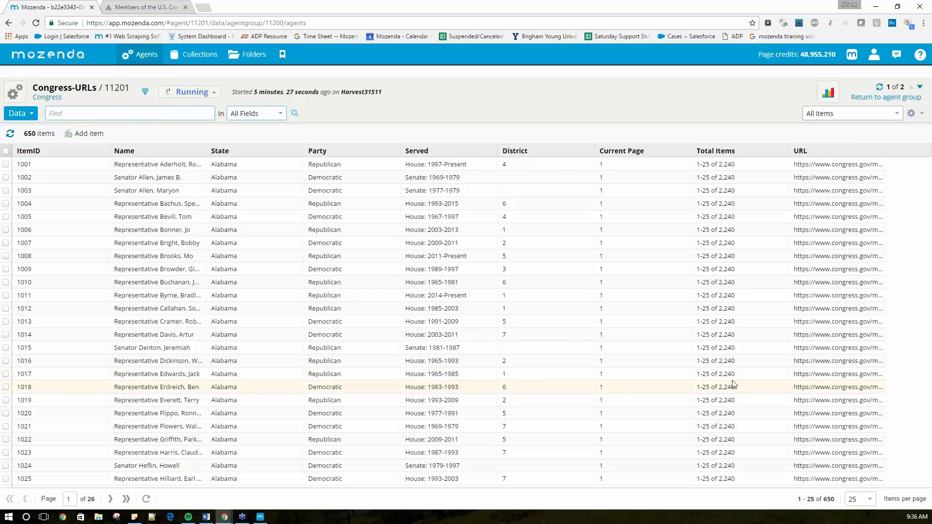
click(126, 498)
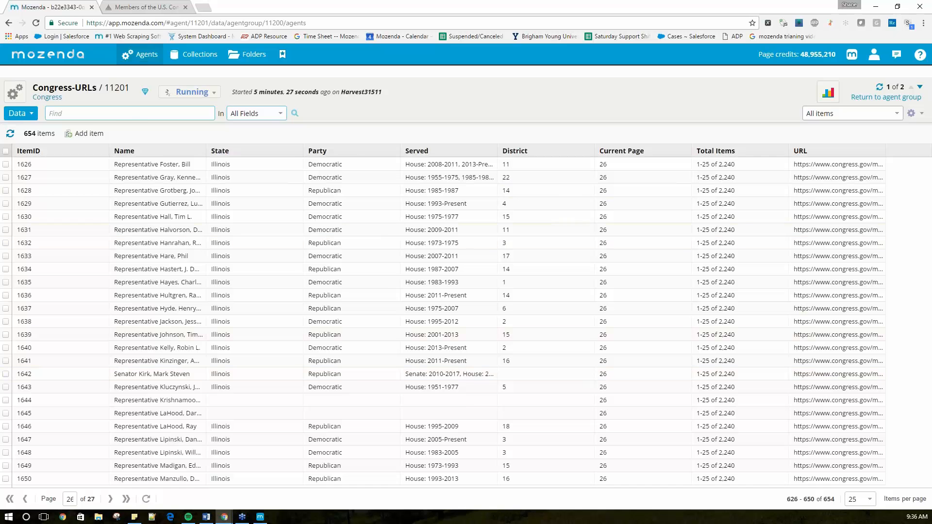
- List the agents in the Congress group, open Congress - Details and look over its data columns
click(140, 55)
click(133, 108)
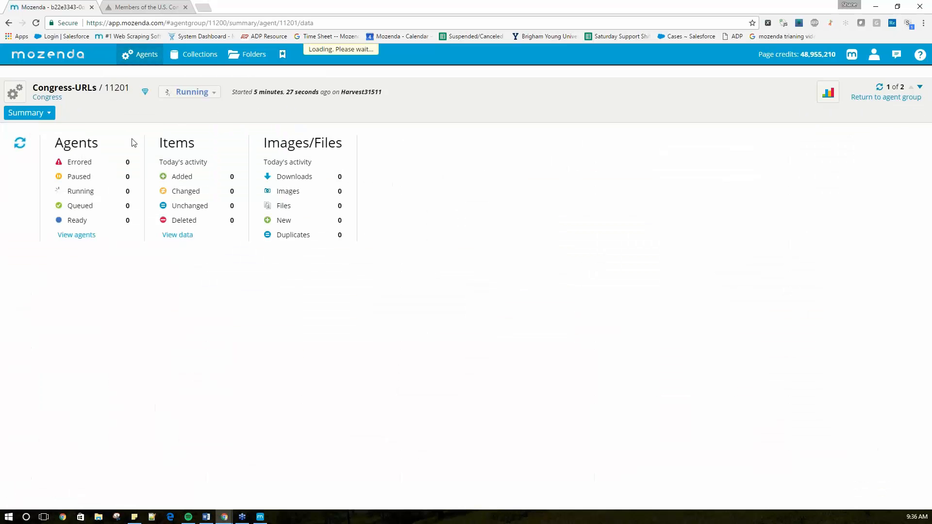
click(27, 115)
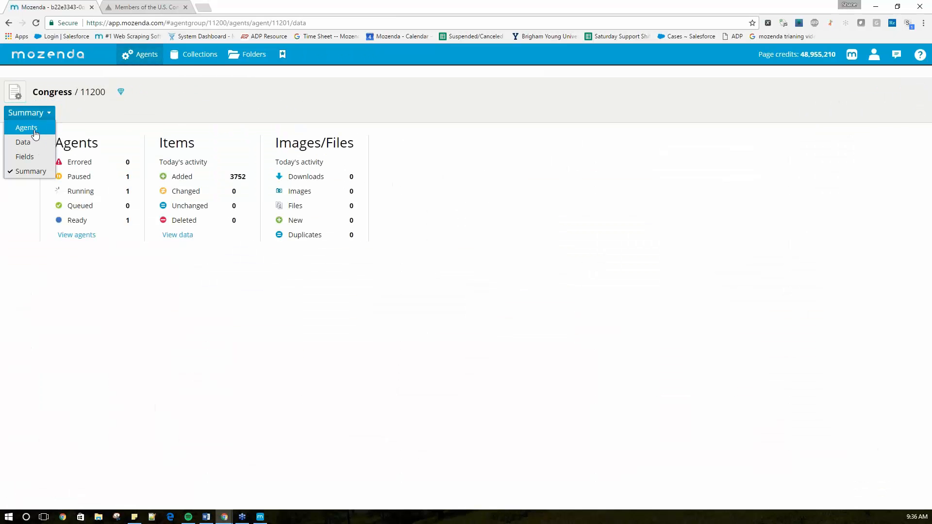
click(29, 128)
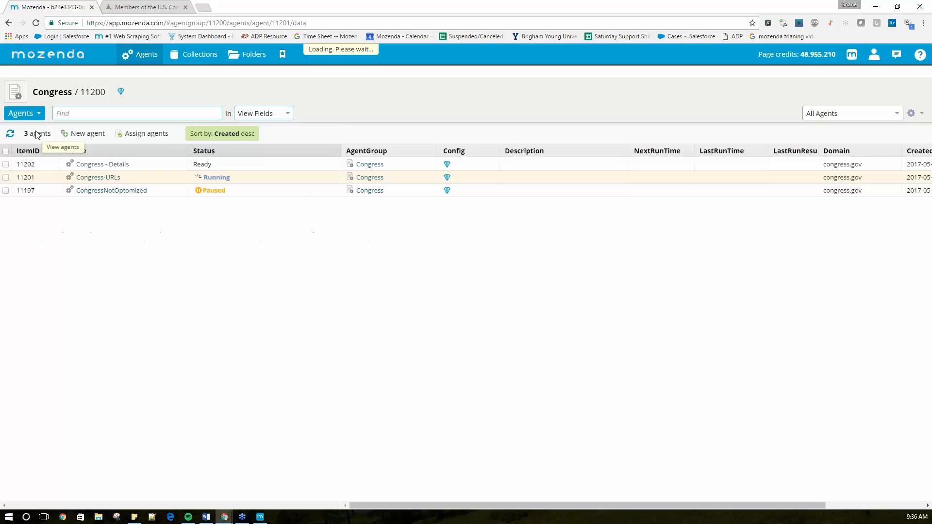
click(111, 165)
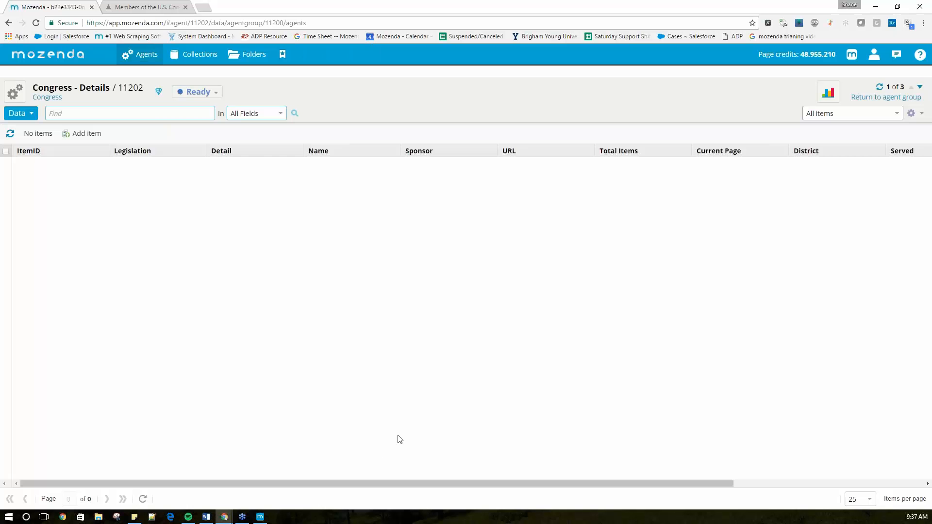
drag(365, 482, 278, 461)
- Start a new job for the Congress - Details agent and enter Index as the parameter name
click(25, 115)
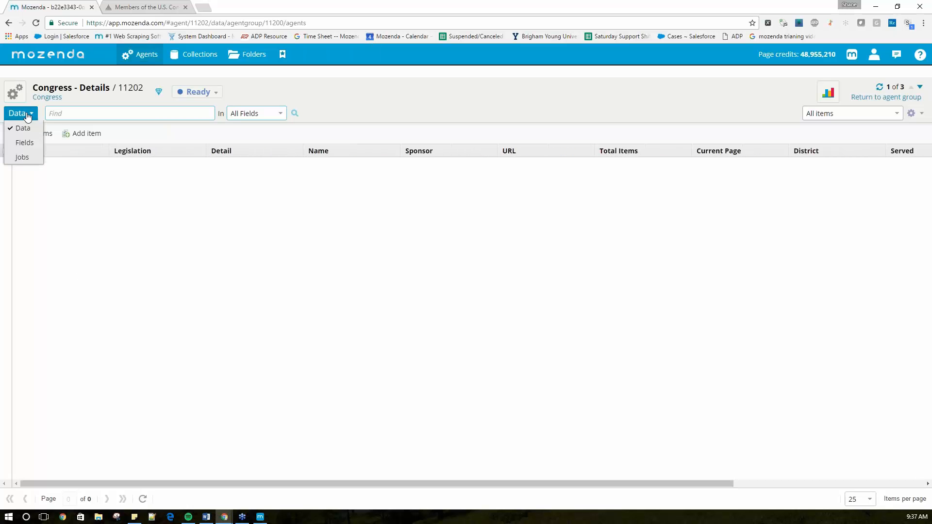
click(21, 158)
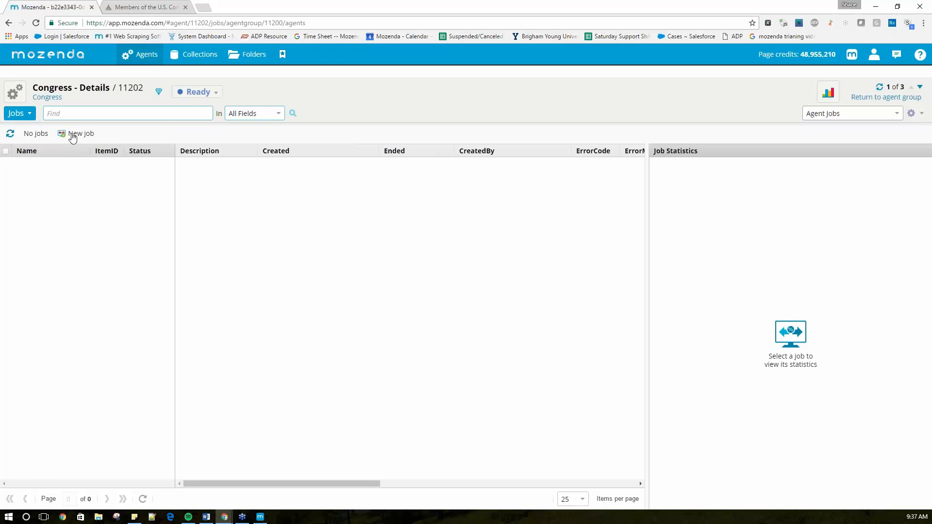
click(72, 136)
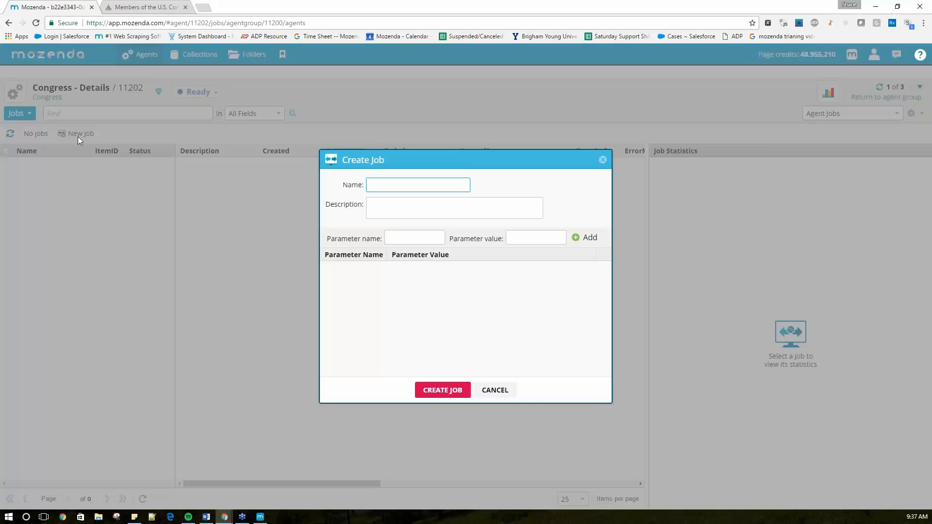
click(416, 240)
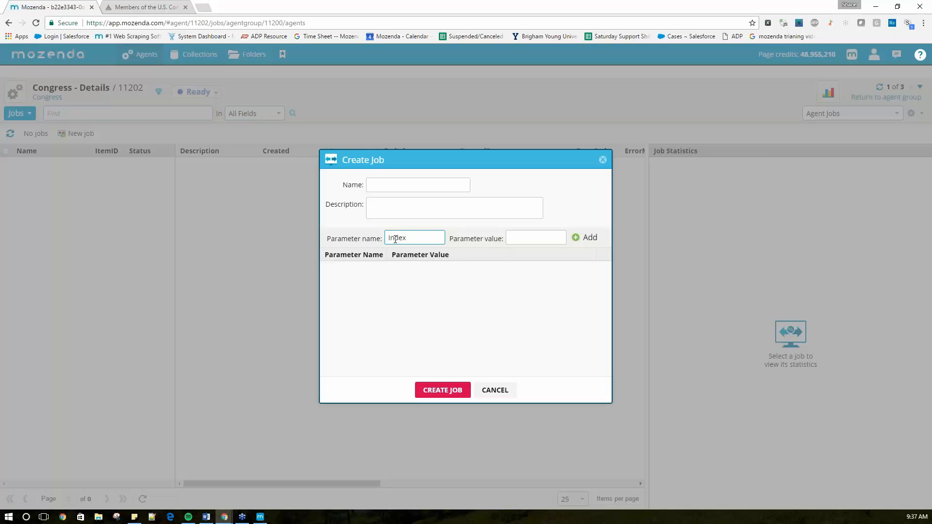
- Switch to the Mozenda agent builder and check the range parameter's name in the Page 1 data list's refinements
click(260, 516)
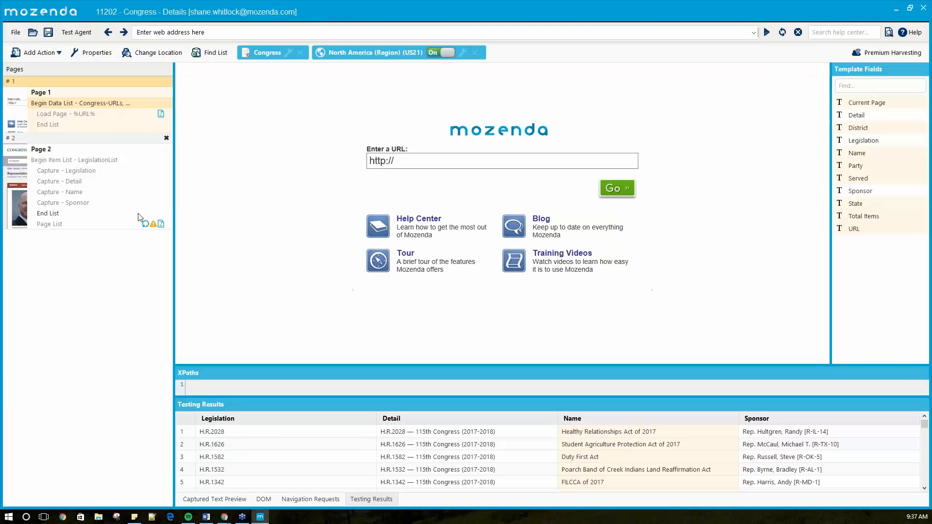
right_click(96, 109)
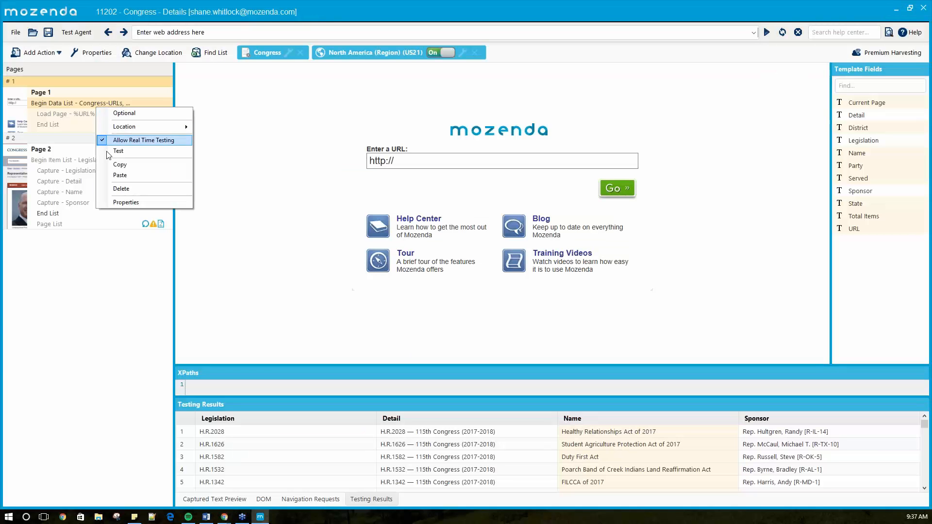
click(124, 201)
click(153, 268)
click(196, 273)
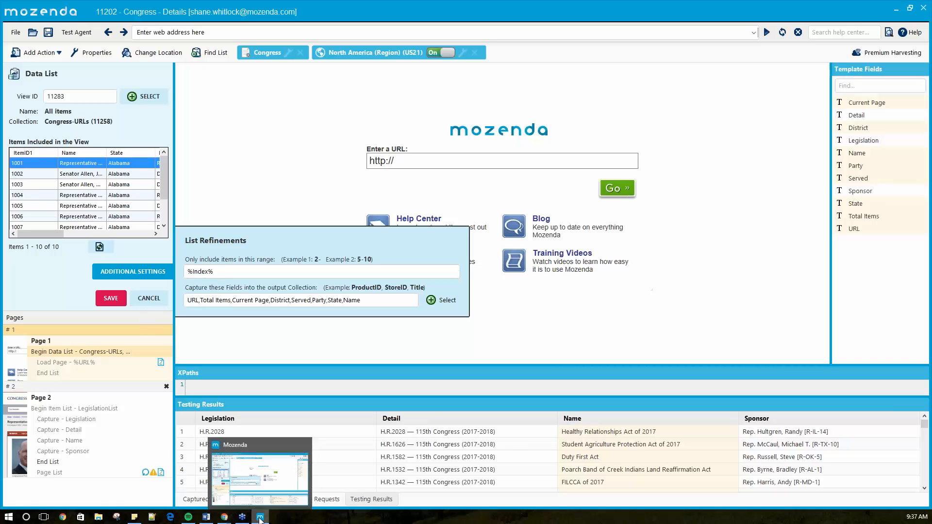
mouse_move(225, 521)
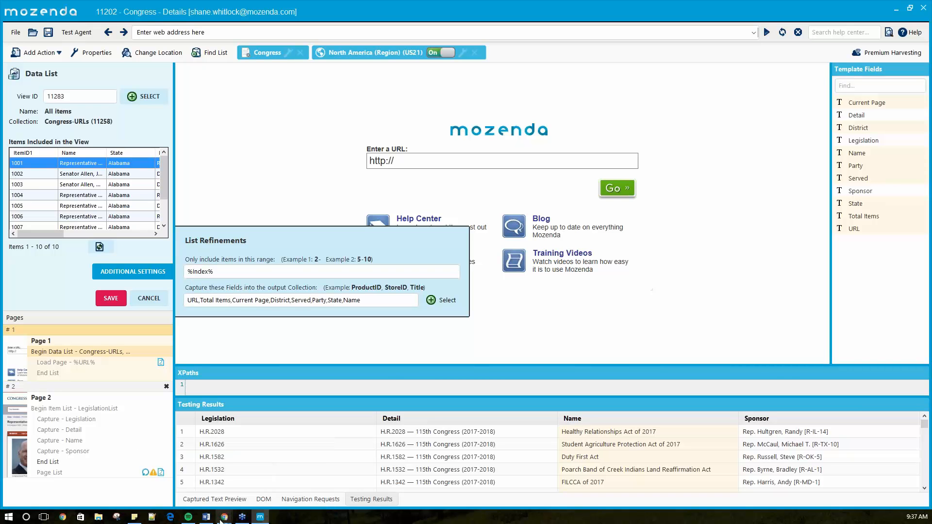
click(281, 475)
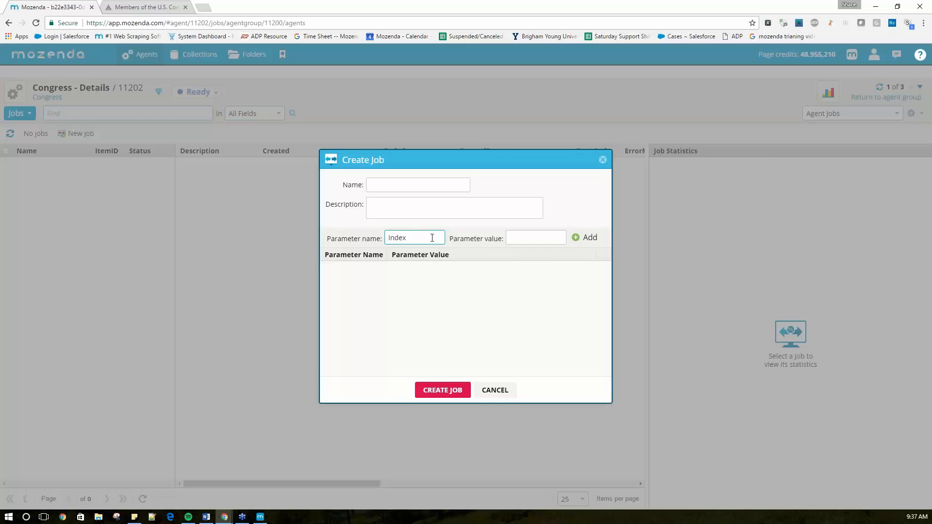
click(521, 241)
text(1-1000)
click(494, 391)
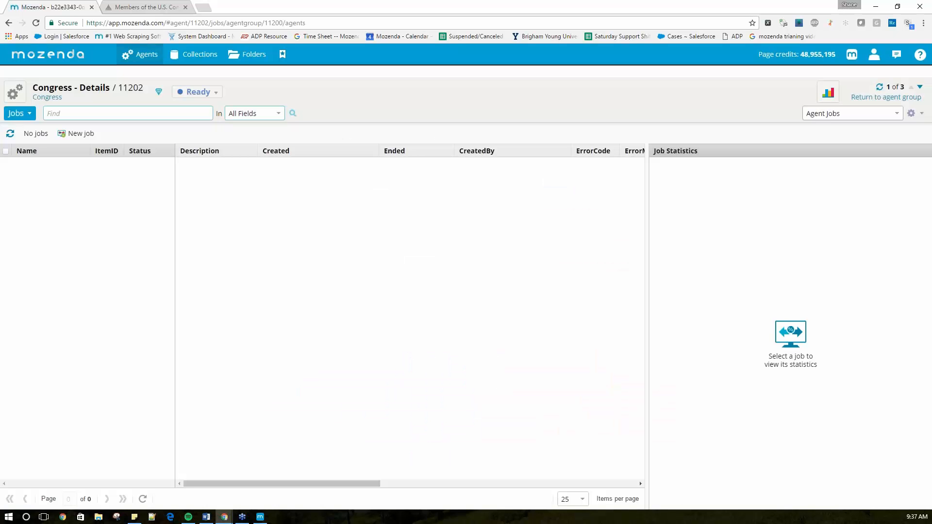
key(alt+Tab)
- Open the account settings and review the account's usage figures, including its concurrent jobs limit
click(876, 56)
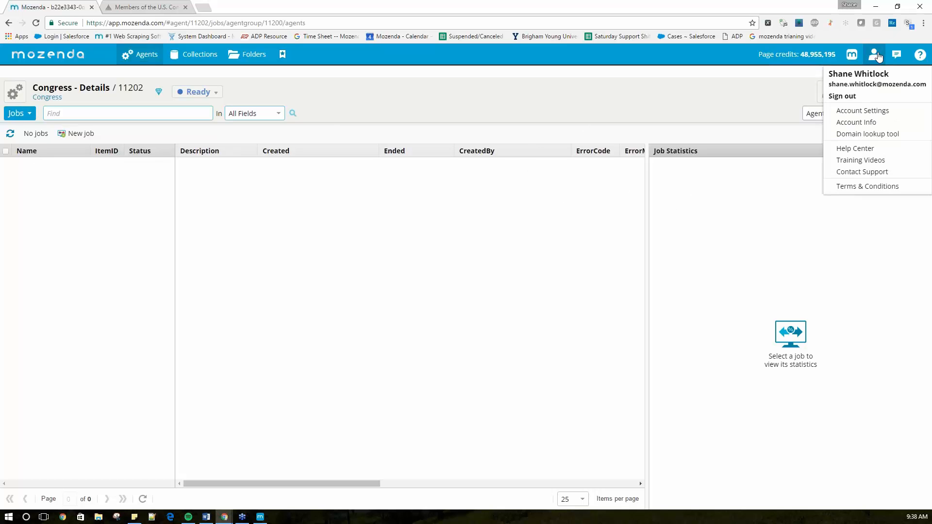
click(871, 112)
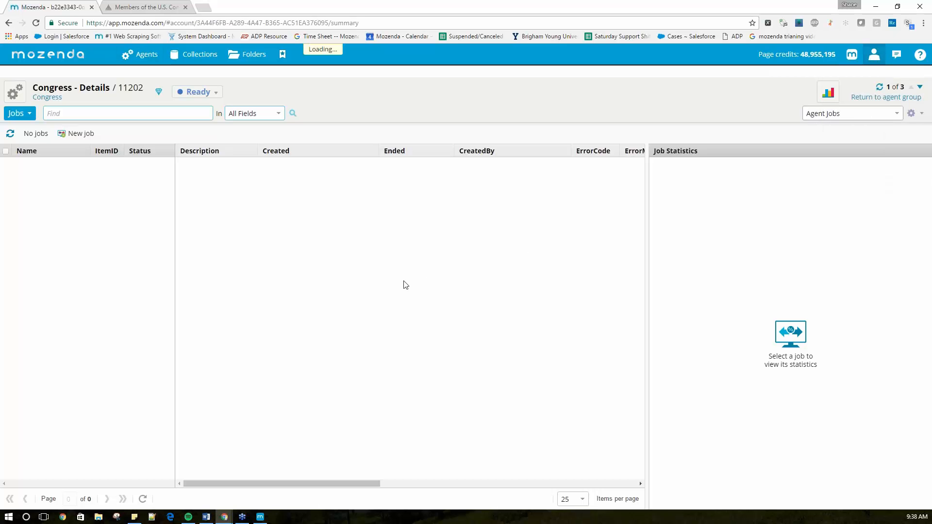
scroll(253, 279, down, 3)
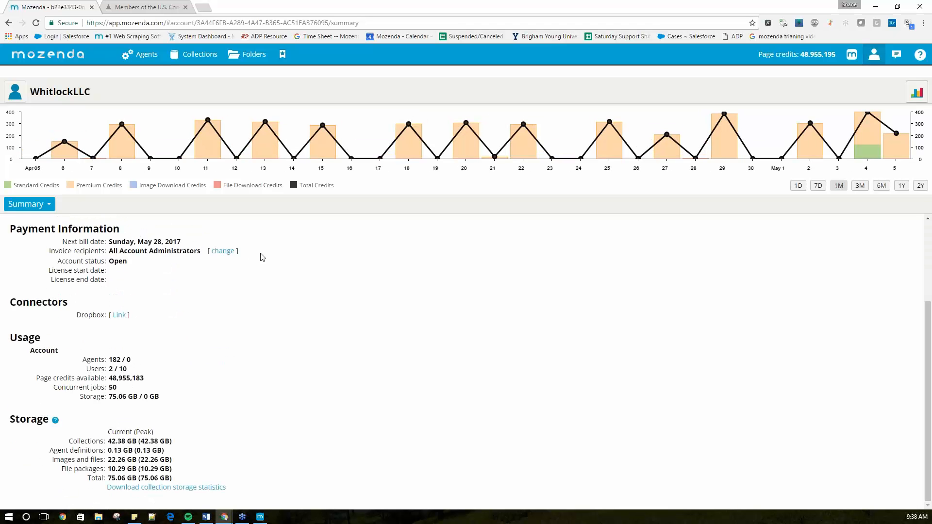
scroll(254, 264, up, 3)
- List the agents in the Congress group and open the jobs list of the Congress - Details agent
mouse_move(142, 68)
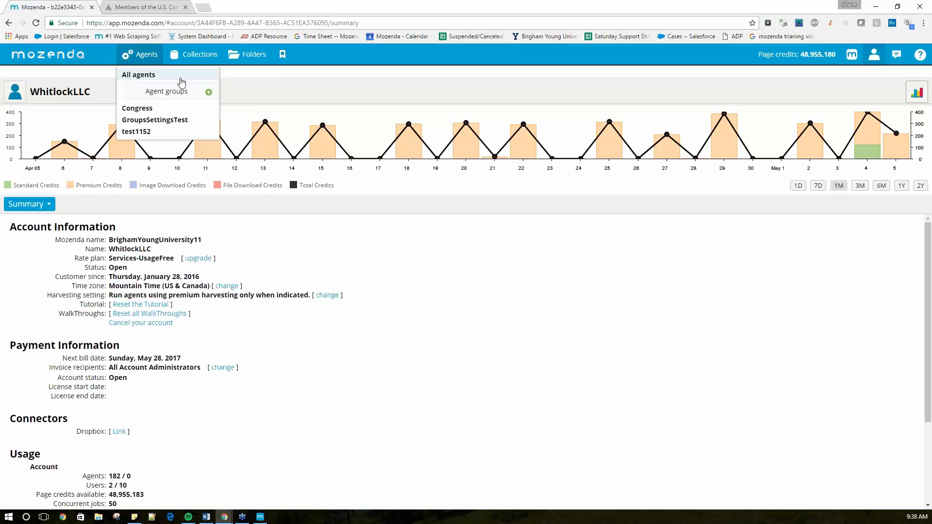
click(151, 120)
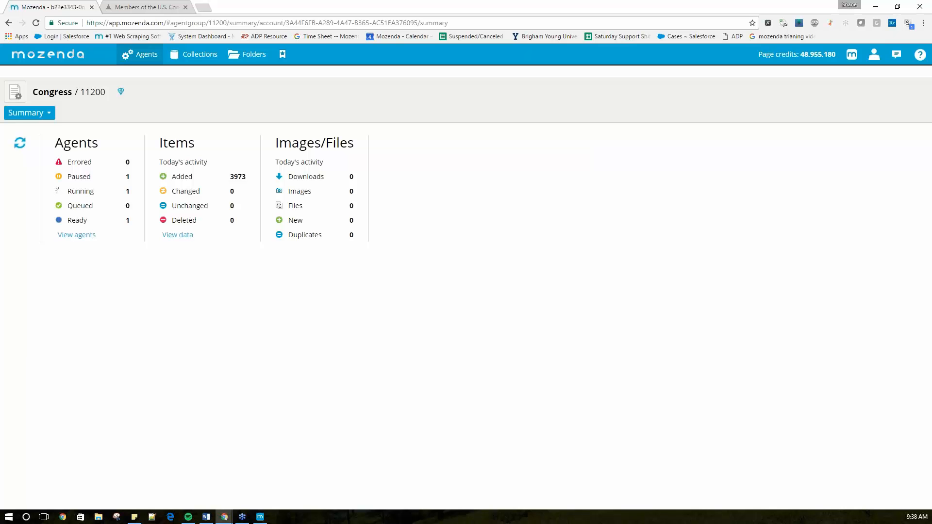
click(25, 115)
click(27, 126)
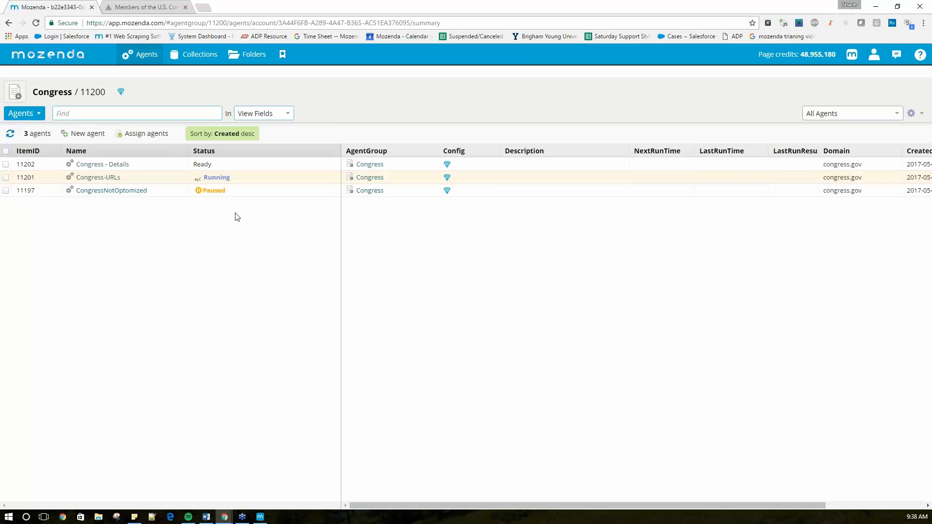
click(103, 165)
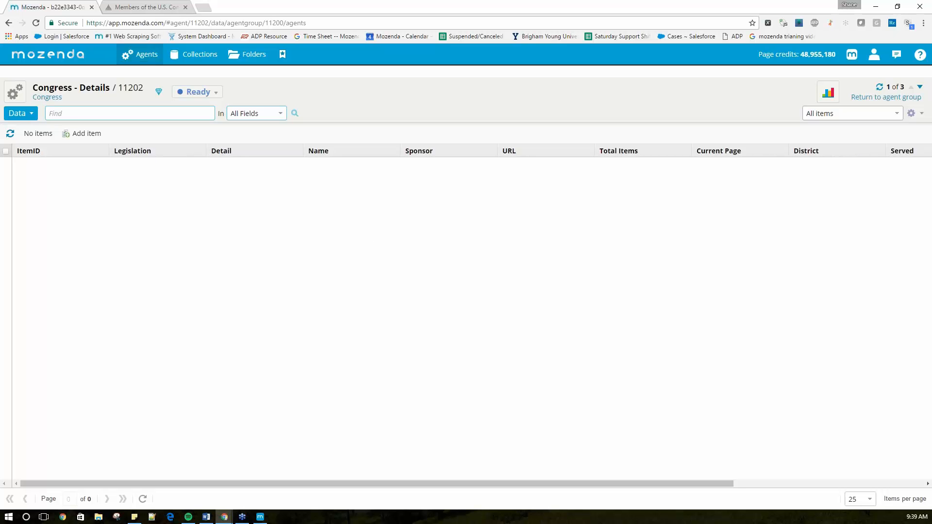
click(19, 113)
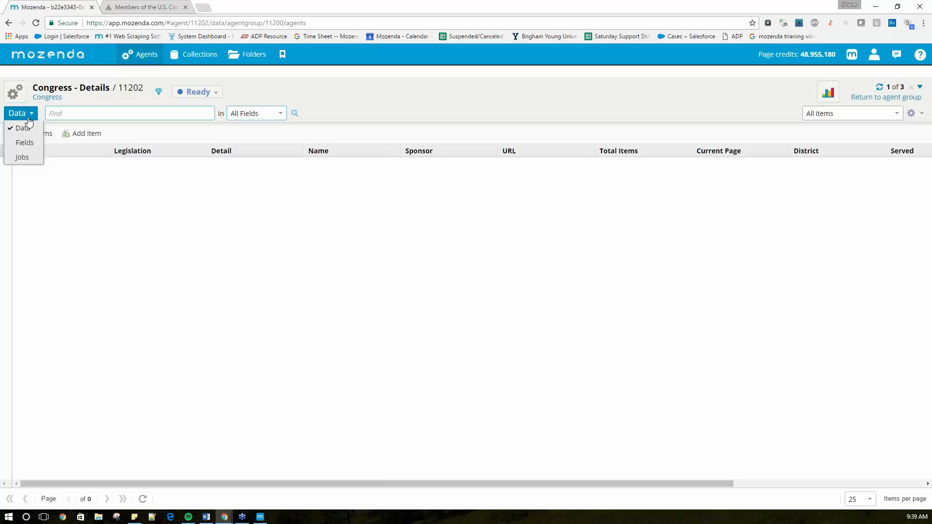
click(24, 155)
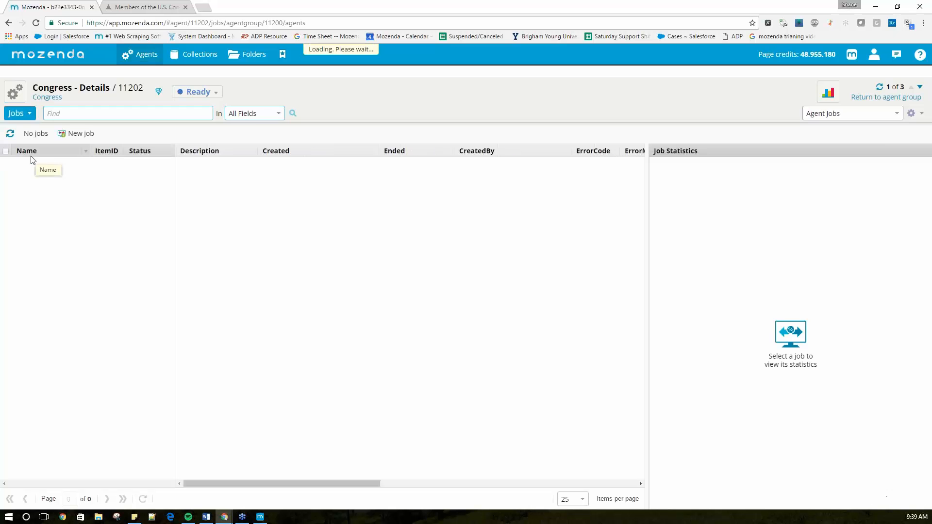
- Check that the Agent Jobs view settings include AccountJobRestrictionMax and JobRestriction, save them and bring those columns into view
click(914, 116)
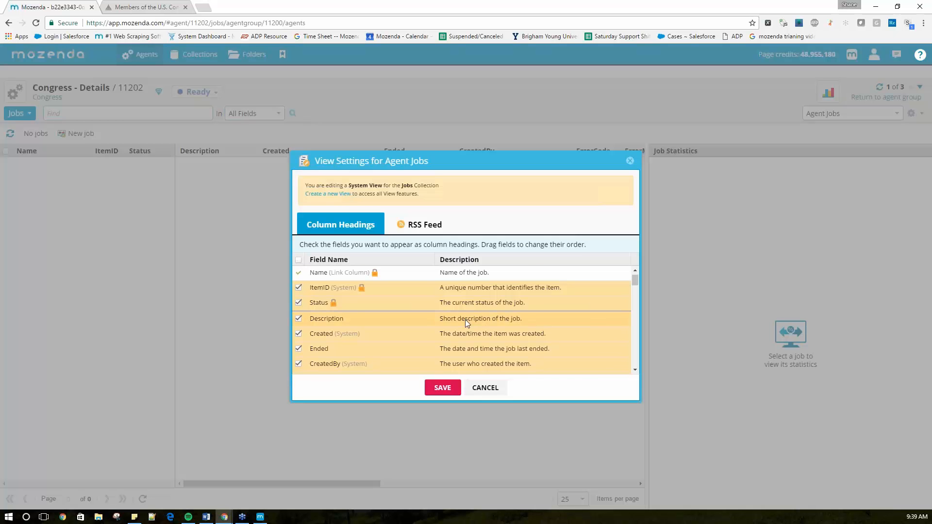
scroll(465, 319, down, 3)
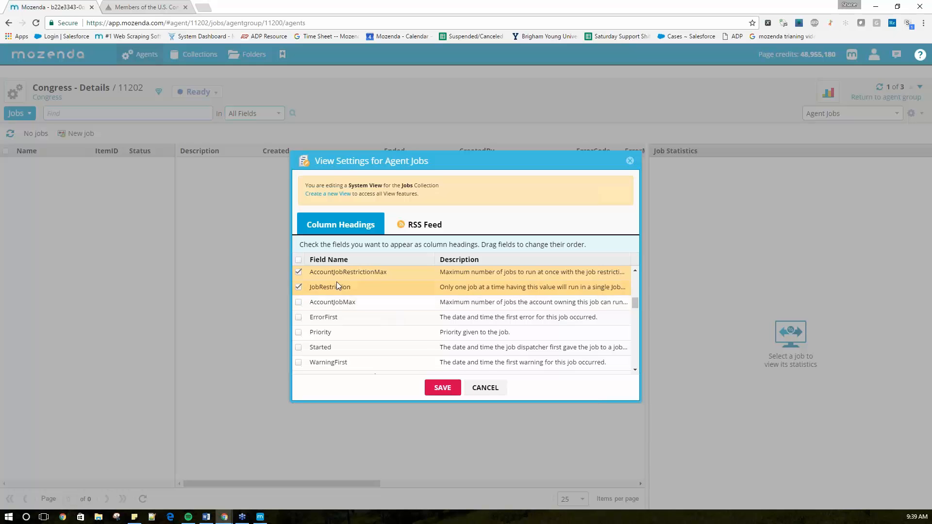
scroll(327, 319, up, 1)
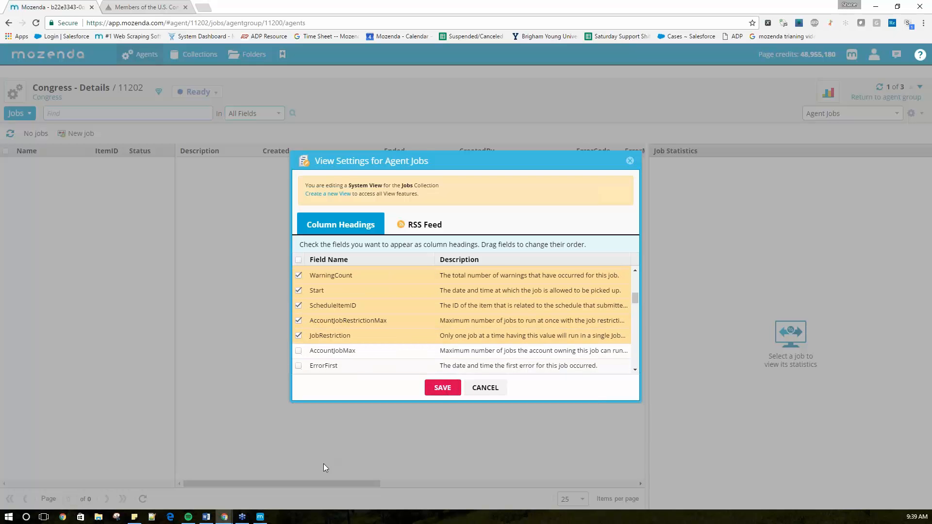
click(435, 391)
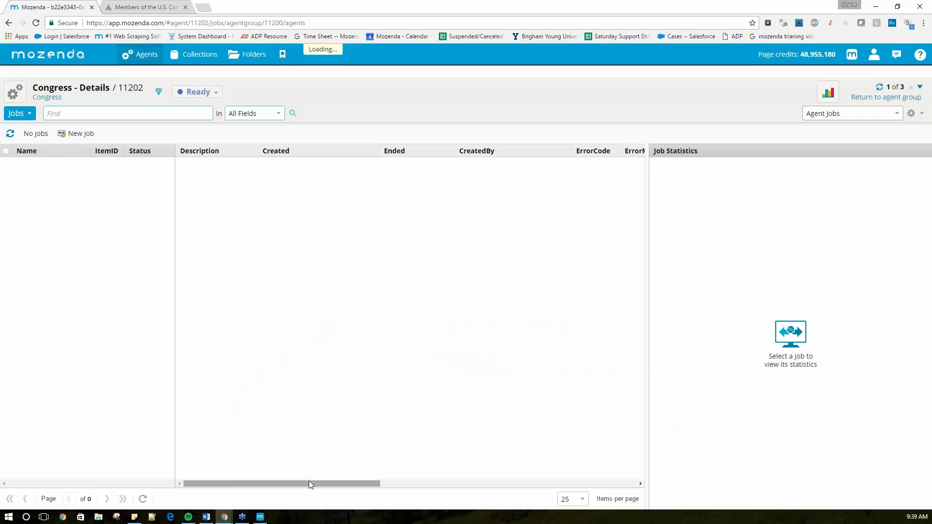
drag(309, 484, 595, 476)
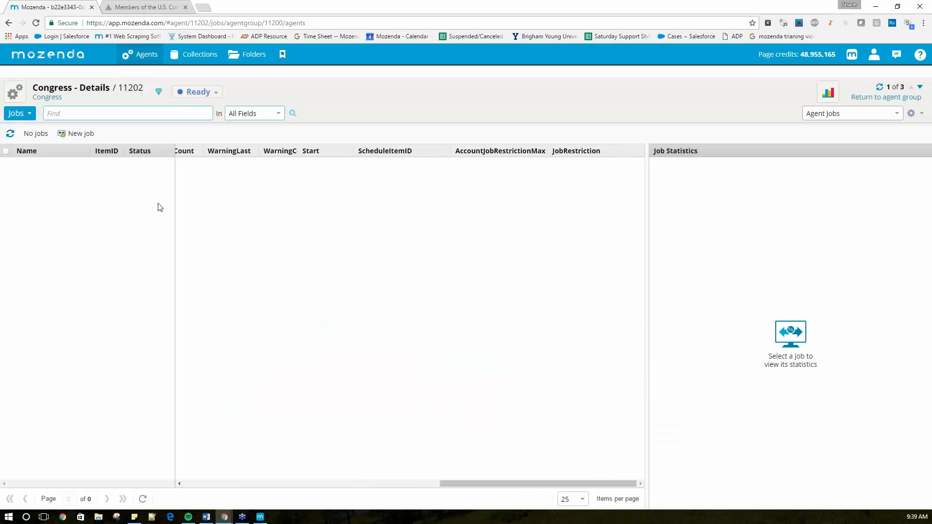
- Open the Congress-URLs agent from the Congress group and examine the restriction columns in its jobs list
click(140, 58)
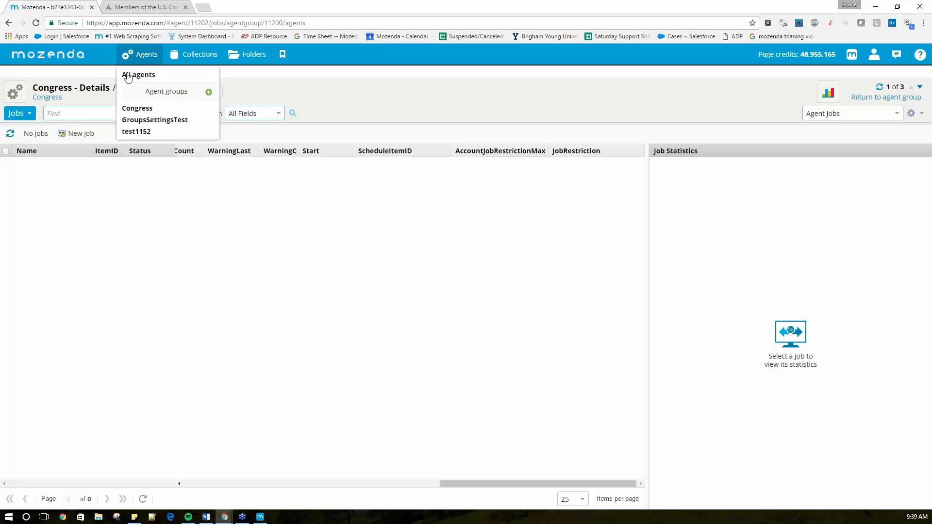
click(130, 110)
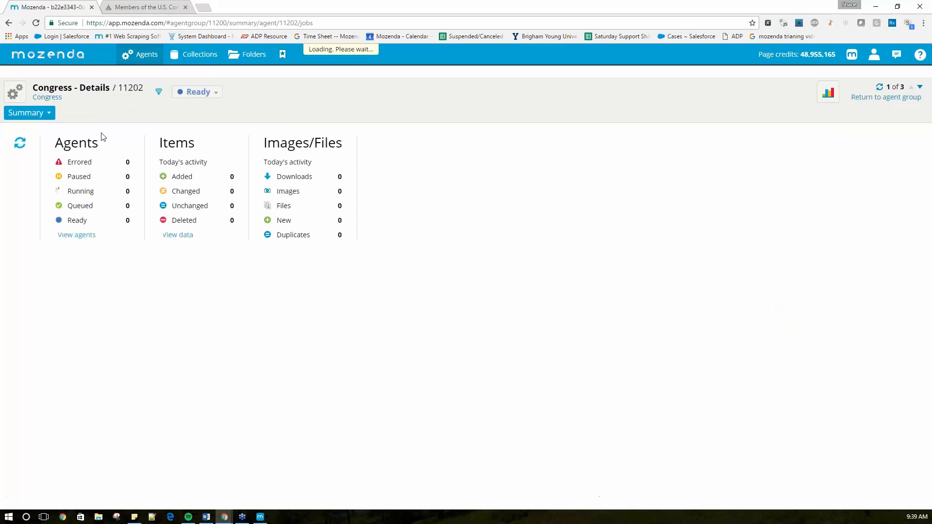
click(42, 117)
click(34, 128)
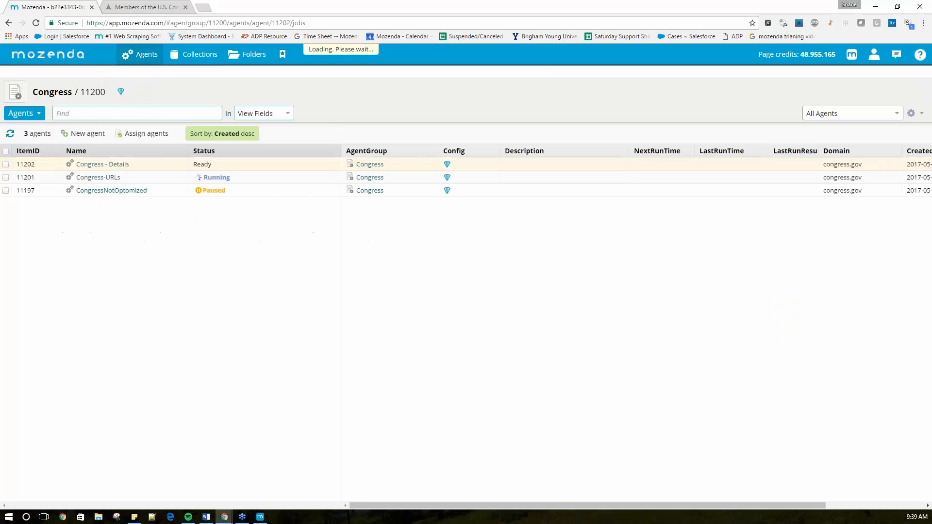
click(95, 177)
click(24, 115)
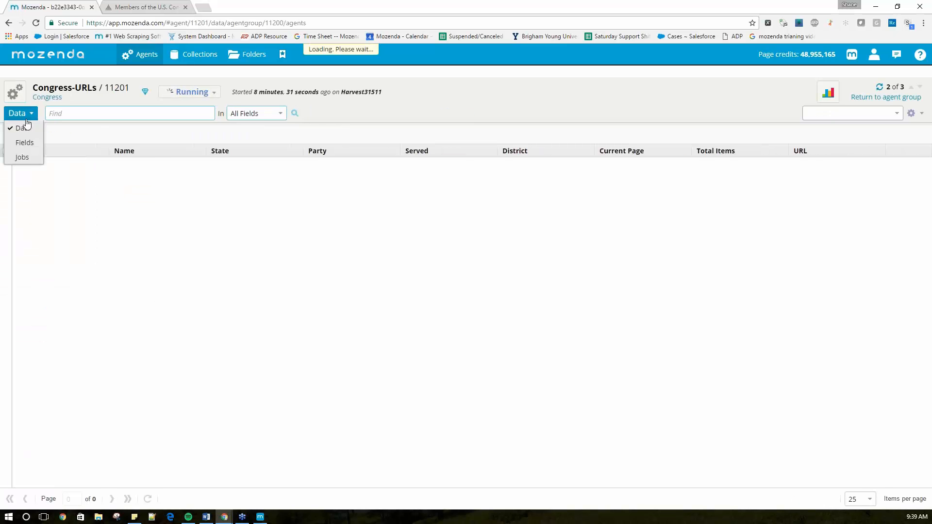
click(22, 128)
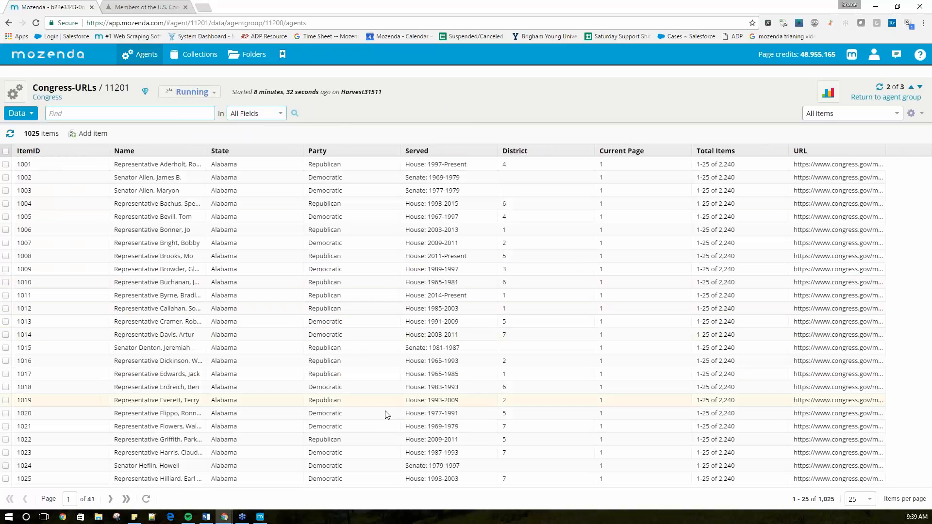
click(18, 113)
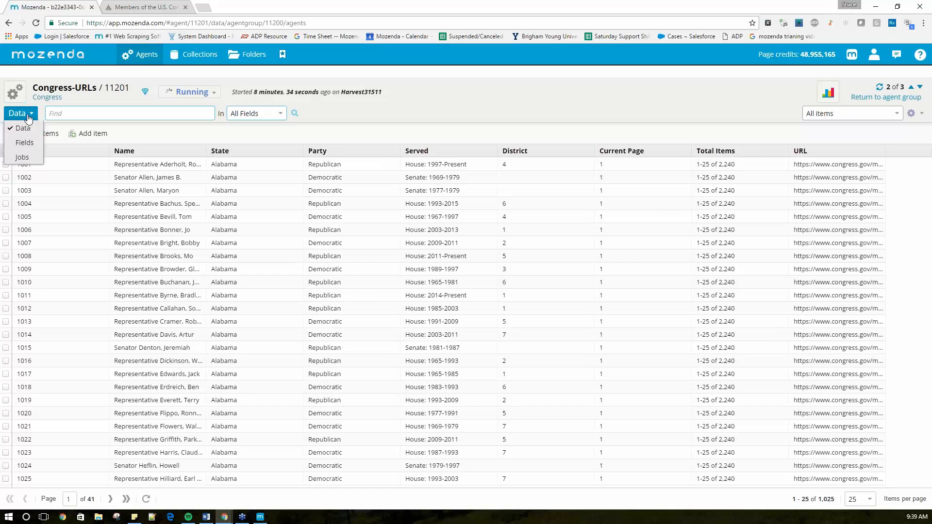
click(20, 156)
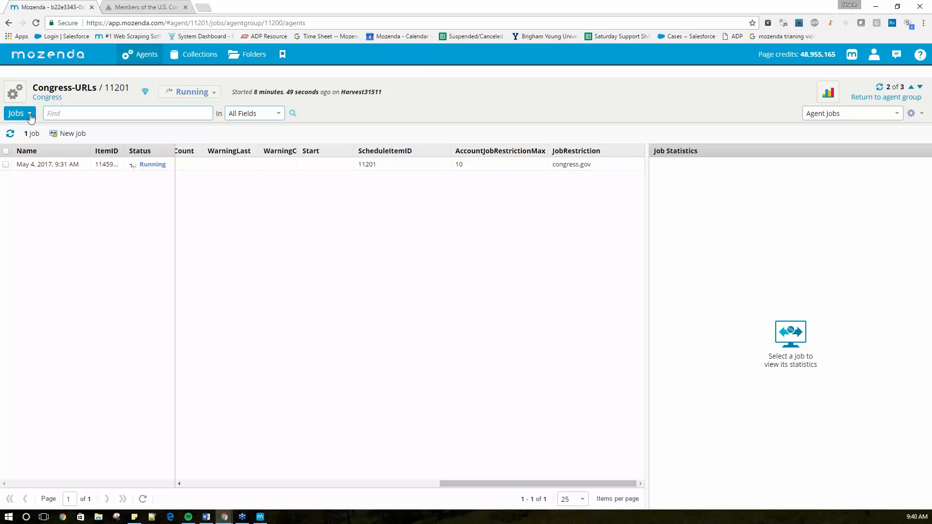
- Return to the Congress group's agents and show the jobs of the Congress - Details agent
click(134, 59)
click(137, 107)
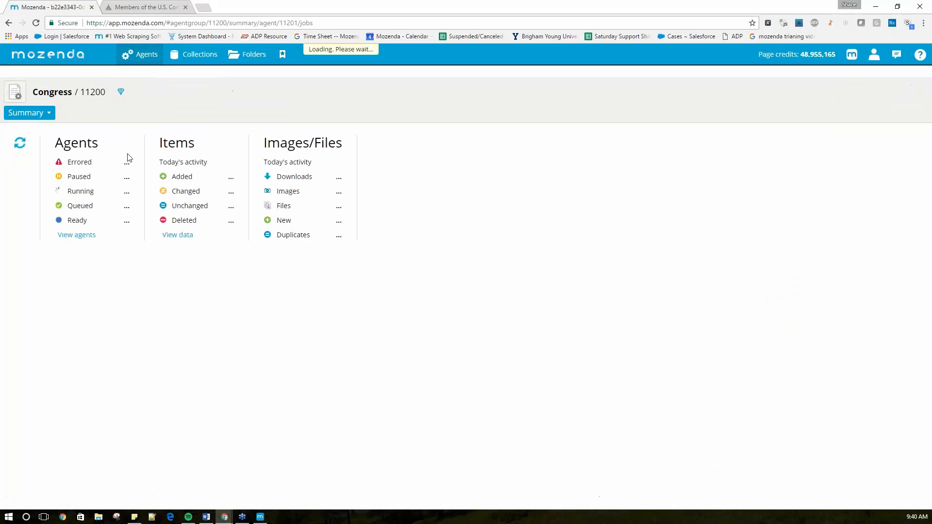
click(28, 113)
click(27, 127)
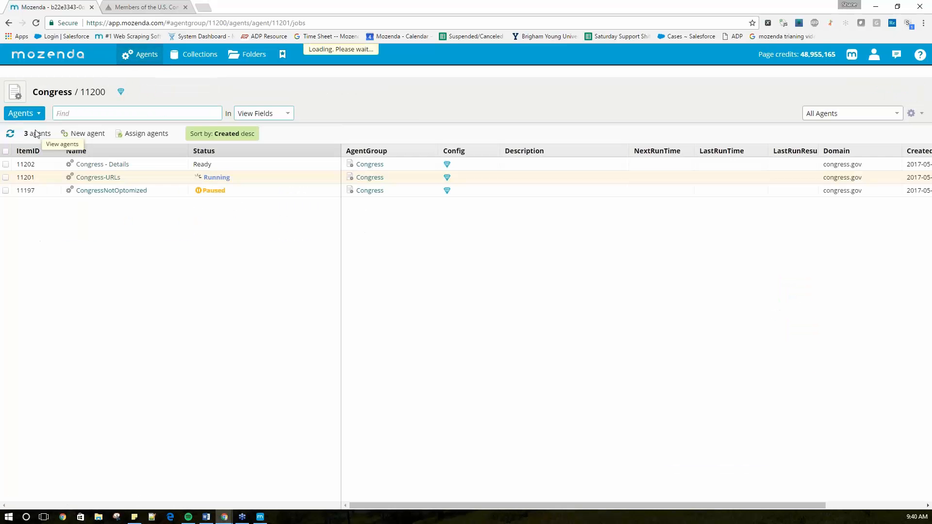
click(117, 165)
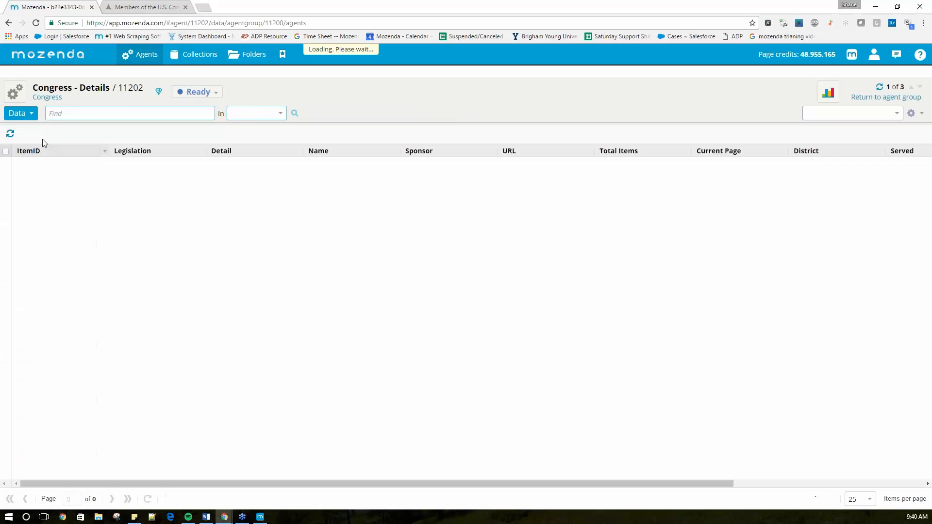
click(20, 113)
click(28, 157)
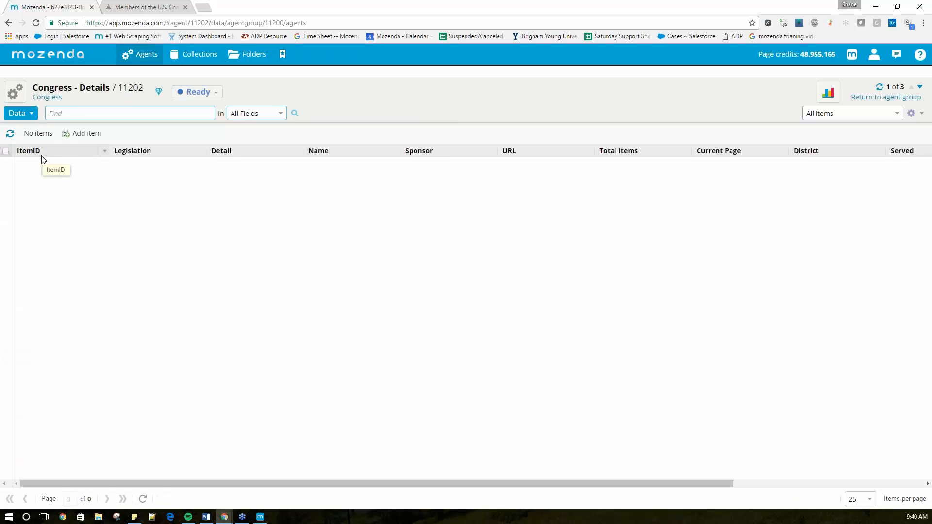
click(32, 118)
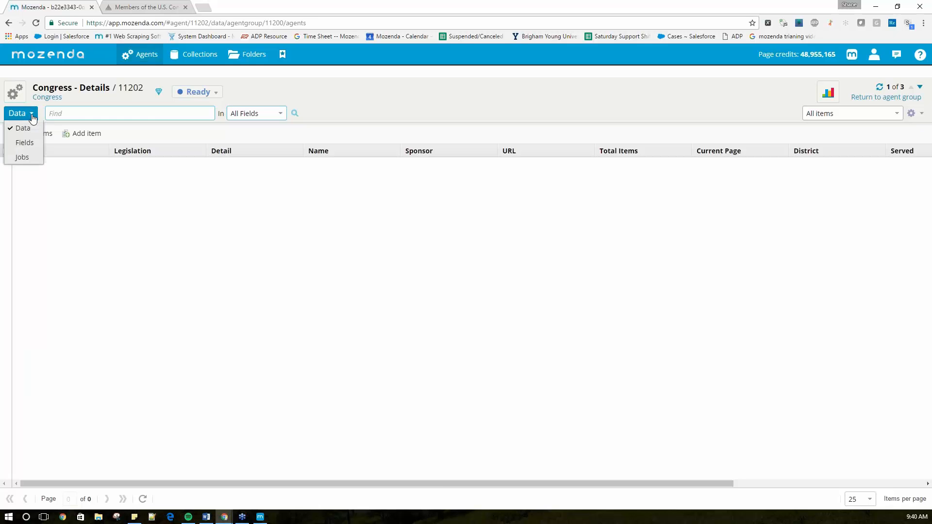
click(25, 156)
- Create a job named First 500 for the Congress - Details agent with the parameter Index set to 1-500
click(67, 134)
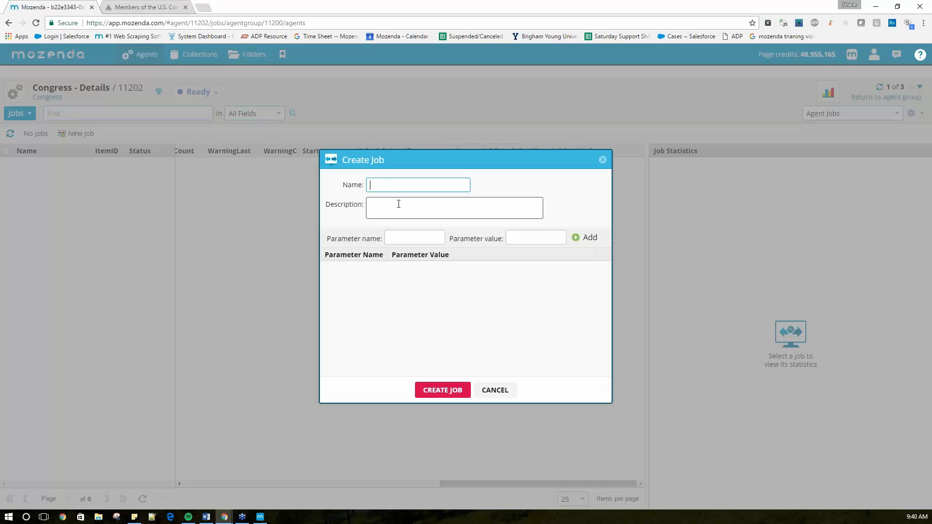
text(First 5000)
click(414, 238)
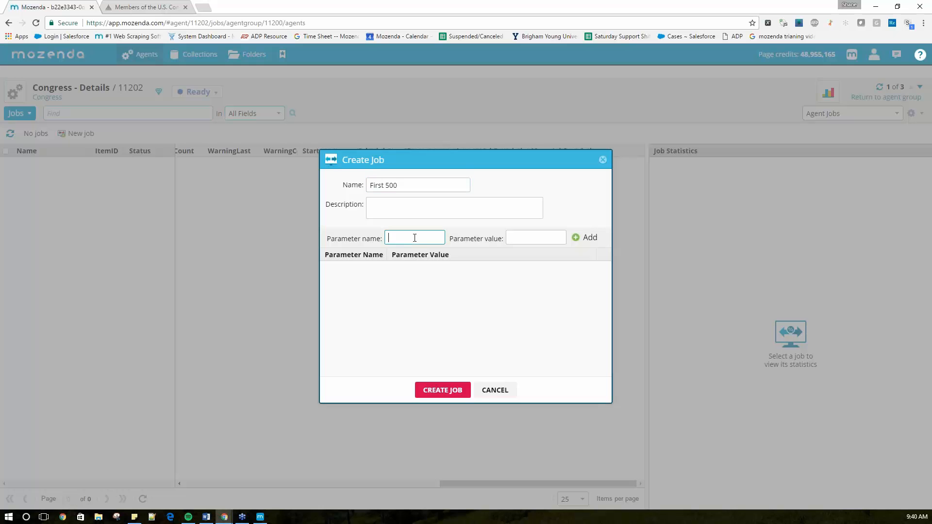
text(Index)
key(Tab)
text(1-500)
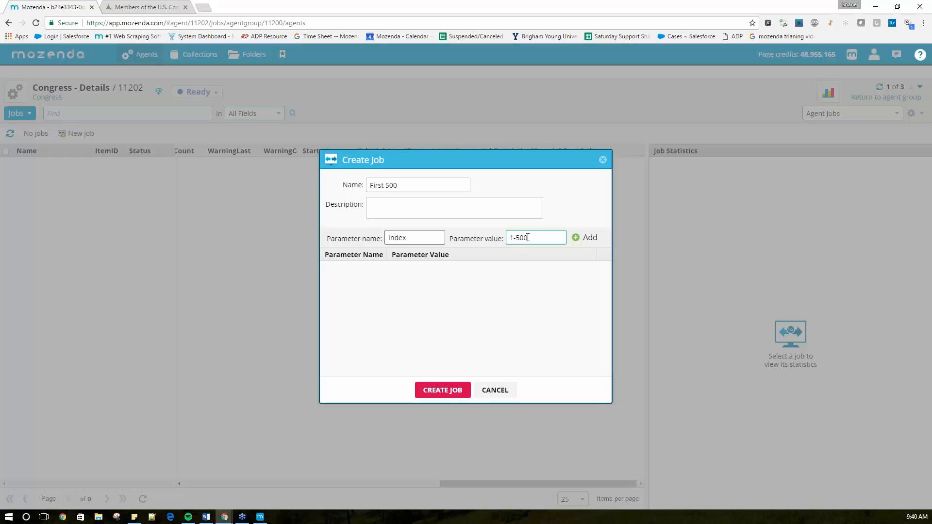
click(579, 239)
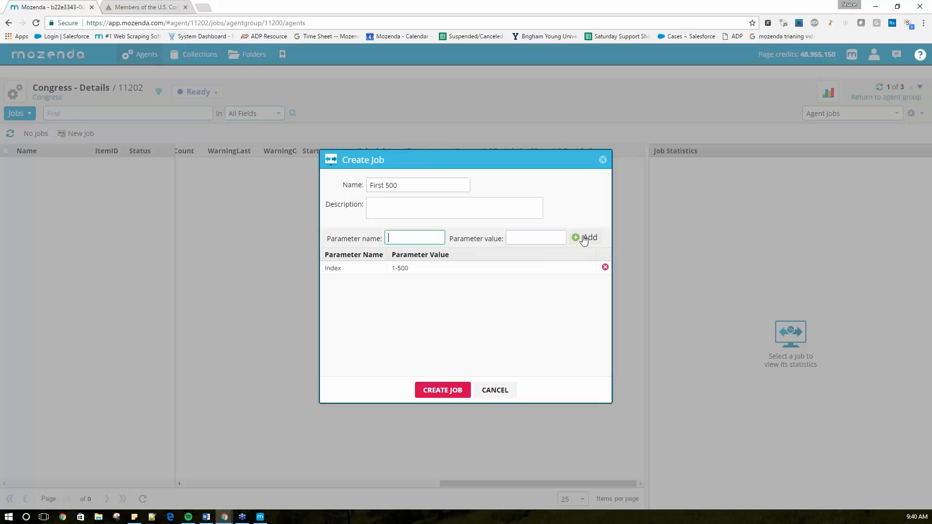
click(444, 392)
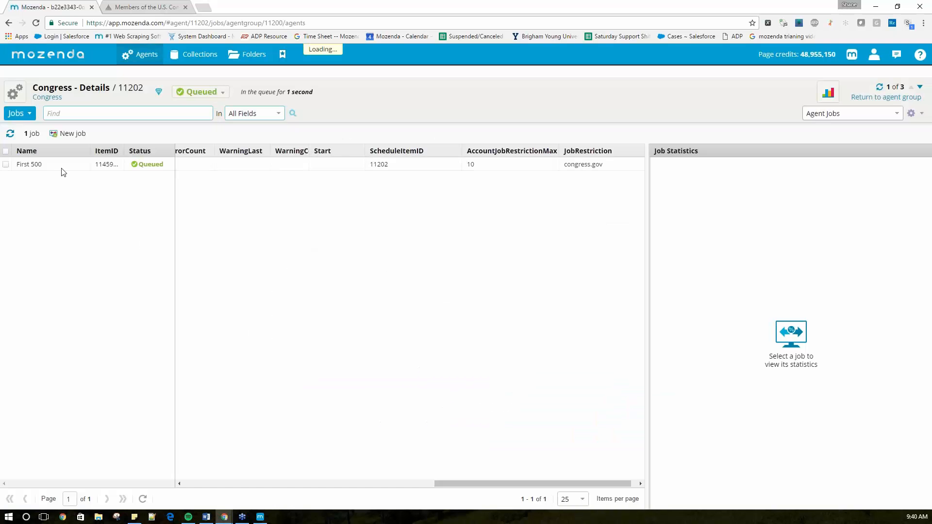
- Create a job named Second 500 for the Congress - Details agent with the parameter Index set to 501-1000
click(65, 134)
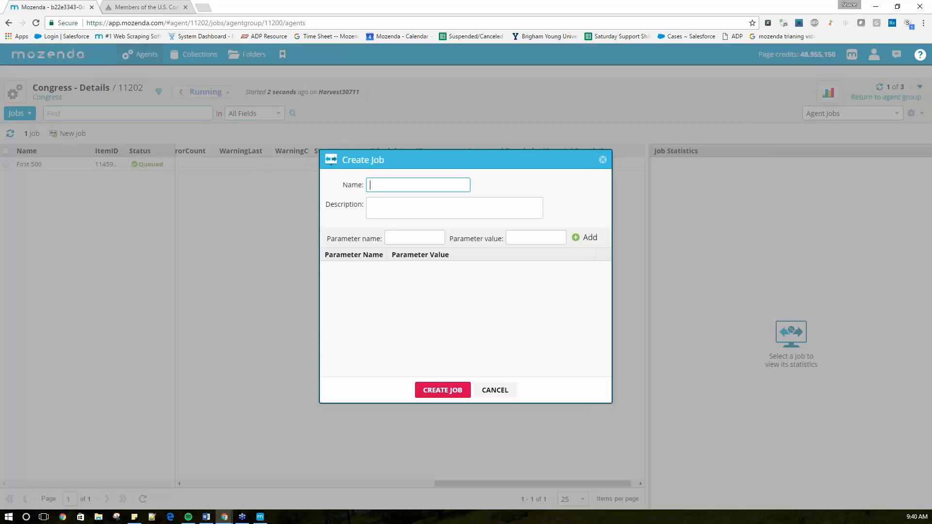
text(Second 500)
click(410, 237)
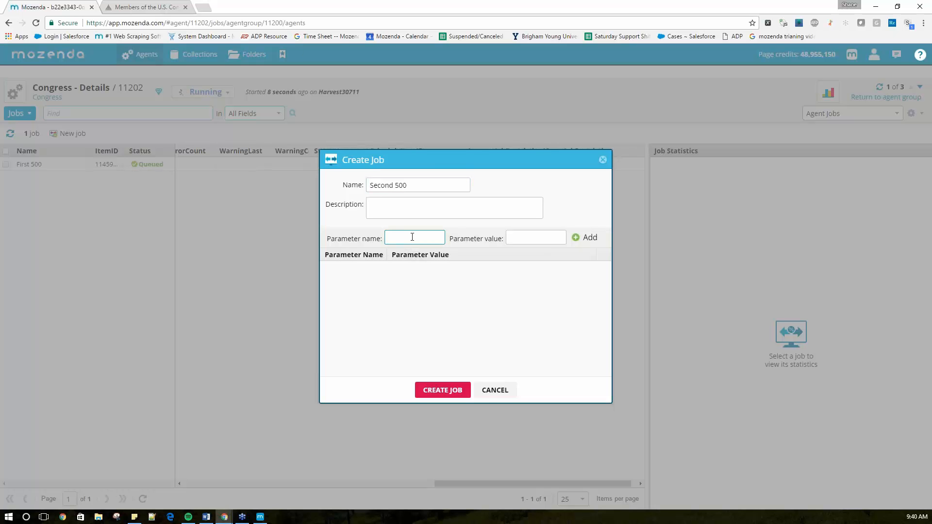
text(Inde)
key(Tab)
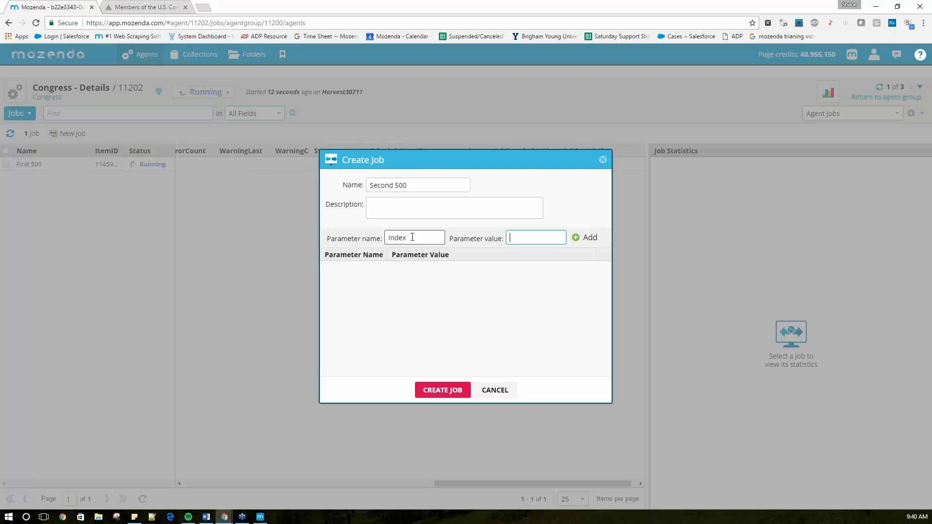
text(501-1000)
click(588, 238)
click(451, 391)
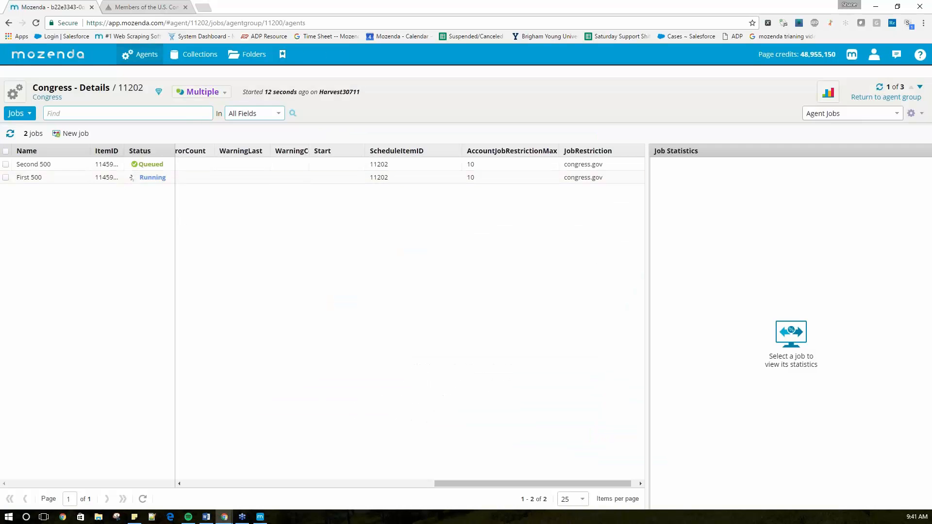
- Create a job named Third 500 for the Congress - Details agent with an Index parameter for the third range of 500 items
click(75, 134)
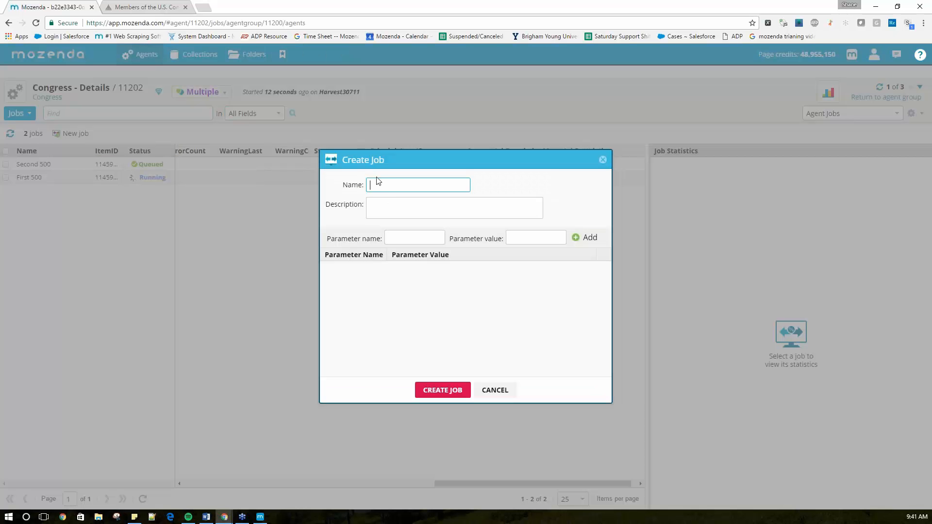
text(Third)
key(Tab)
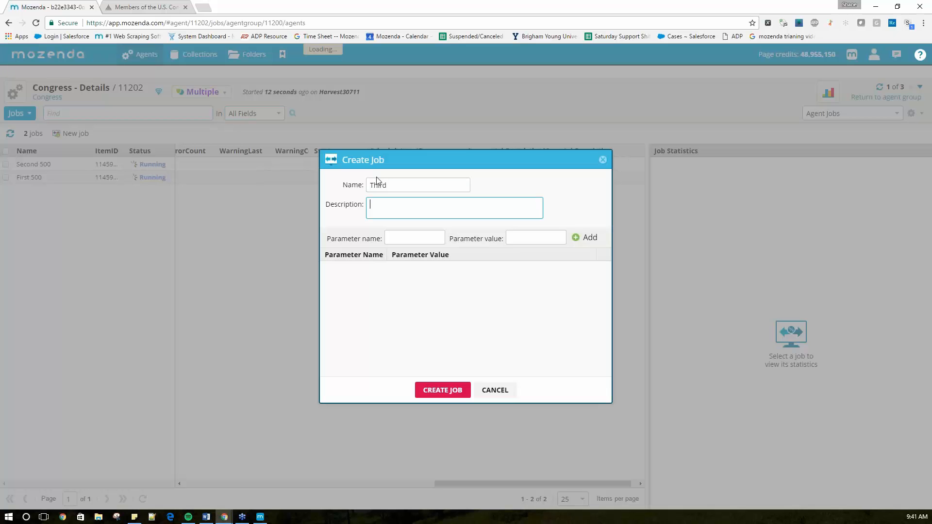
click(397, 182)
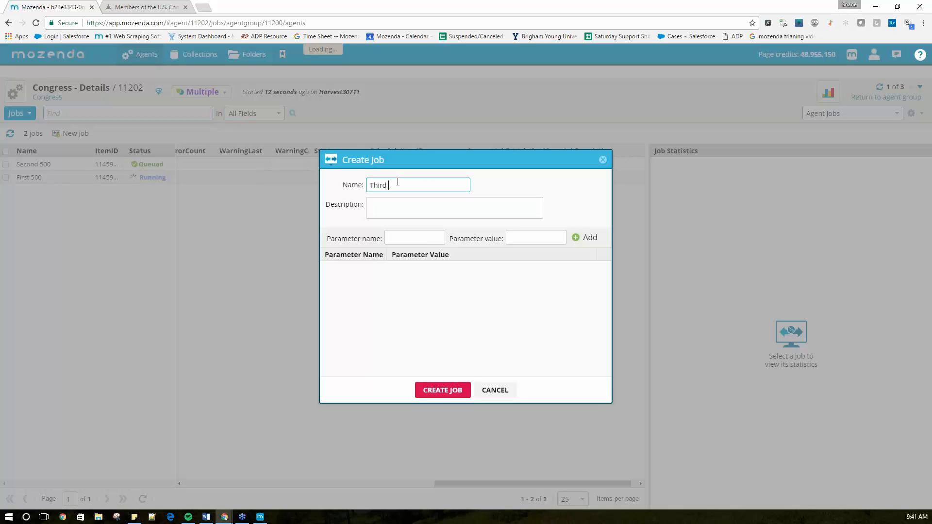
text(500)
click(406, 241)
text(INde)
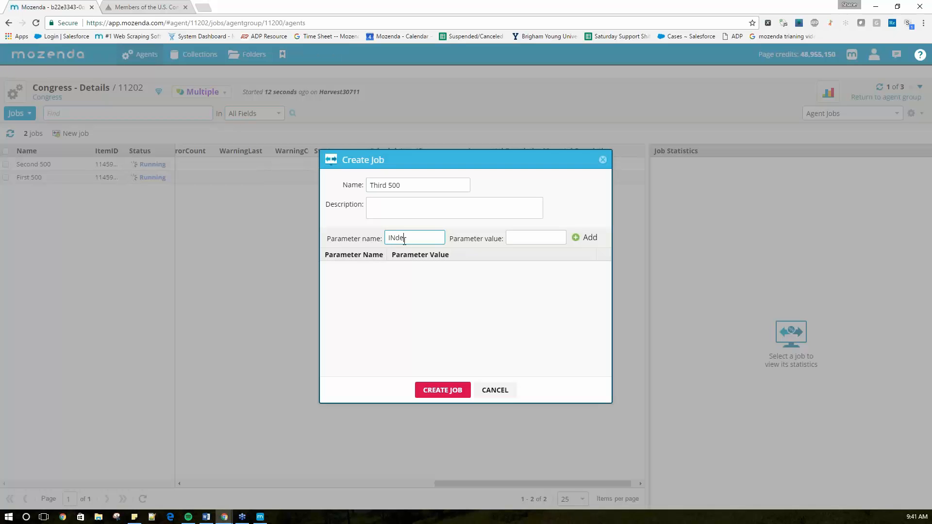
key(BackSpace)
key(BackSpace)
key(BackSpace)
text(ndex)
key(Tab)
text(100)
click(586, 242)
click(447, 391)
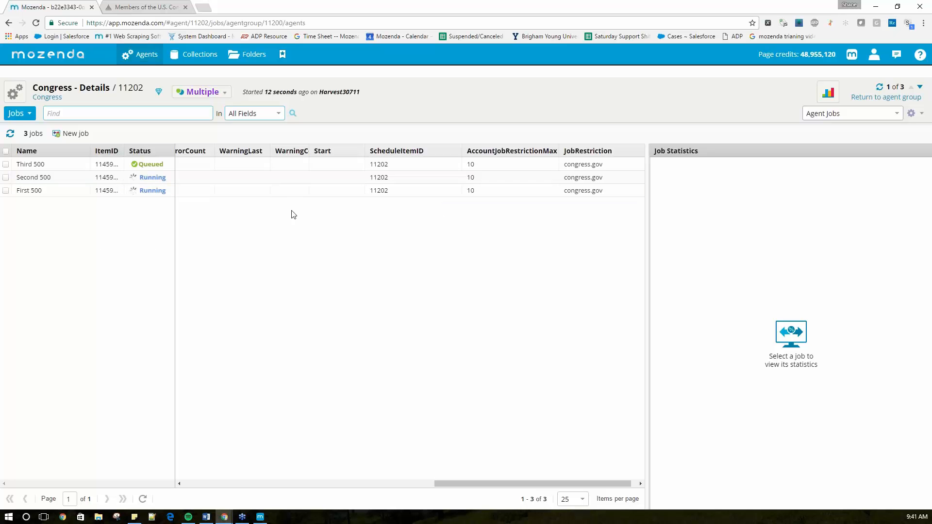
- Show the data collected by the Congress - Details agent, refresh it and examine the listed items
click(19, 113)
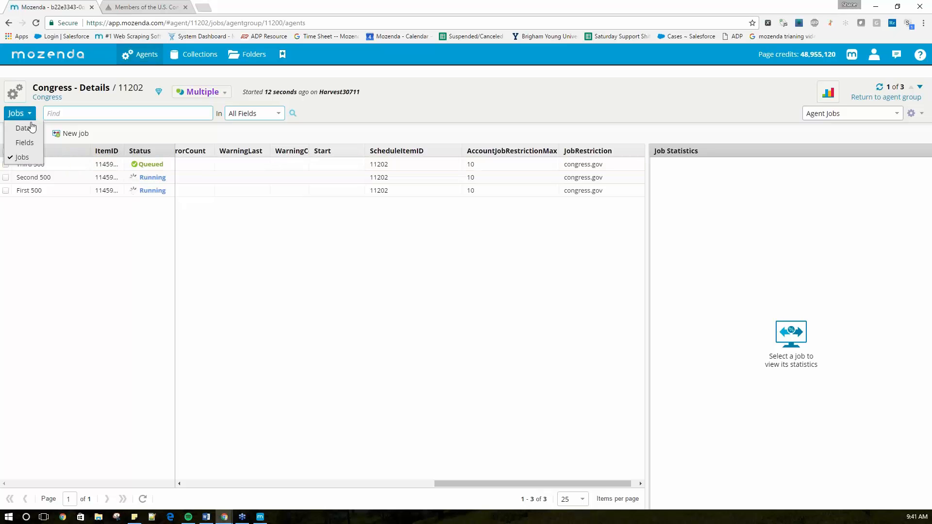
click(16, 123)
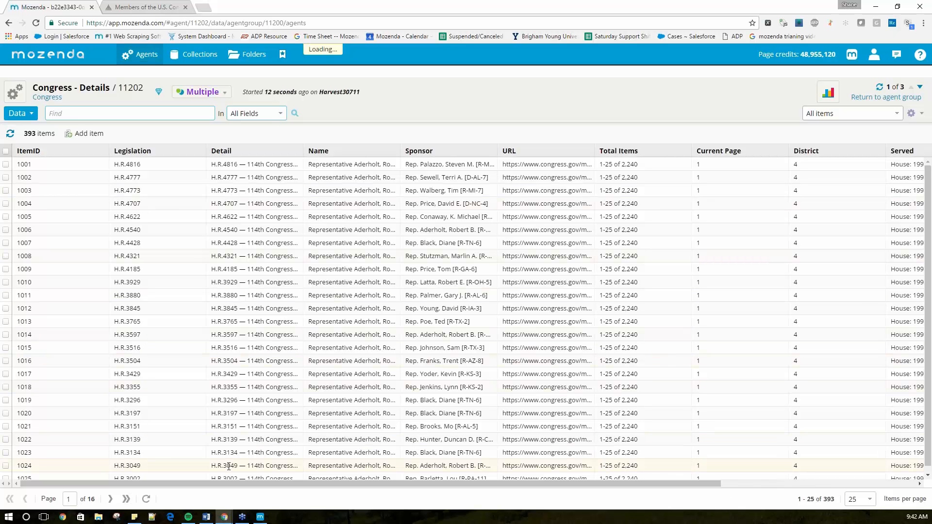
click(147, 500)
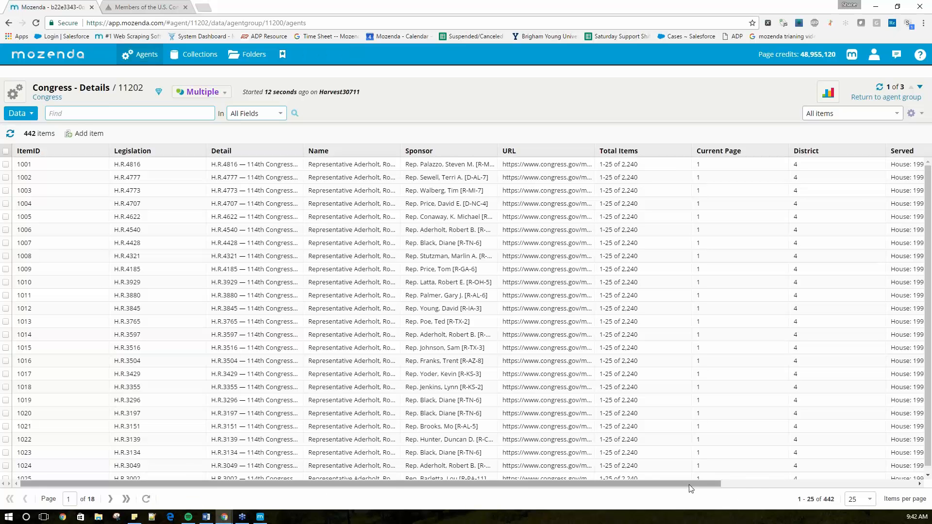
mouse_move(719, 484)
mouse_down()
mouse_move(915, 484)
mouse_move(704, 485)
mouse_up()
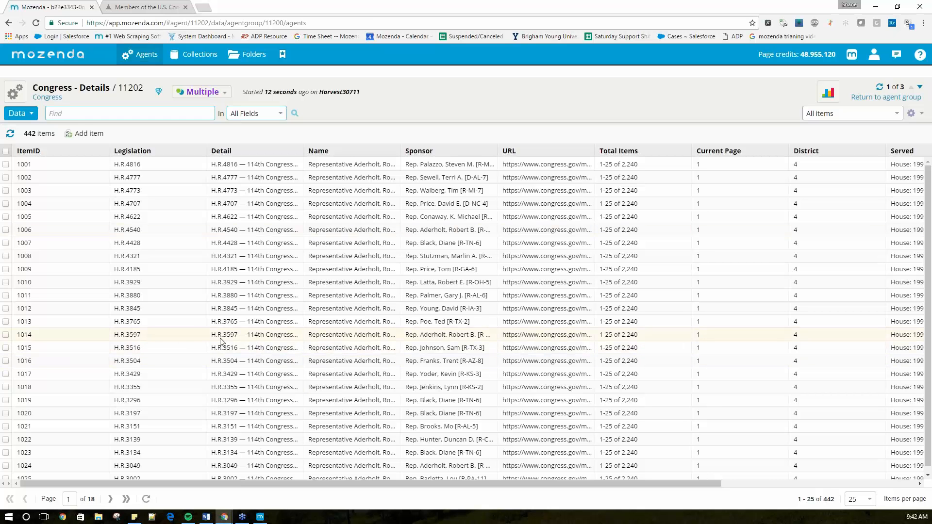
scroll(188, 330, down, 1)
- Switch to the Congress.gov members page and look over the list of members and the page overview
click(146, 7)
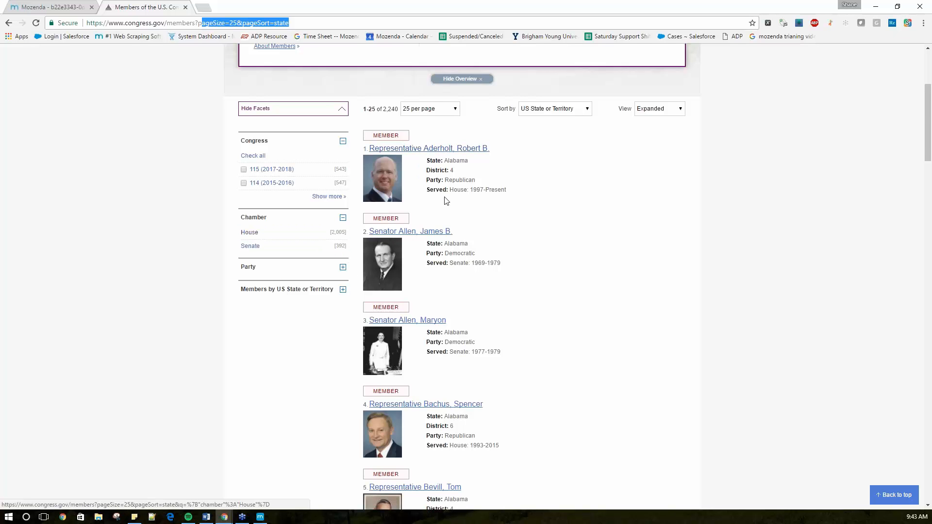
scroll(446, 200, down, 8)
scroll(431, 252, up, 12)
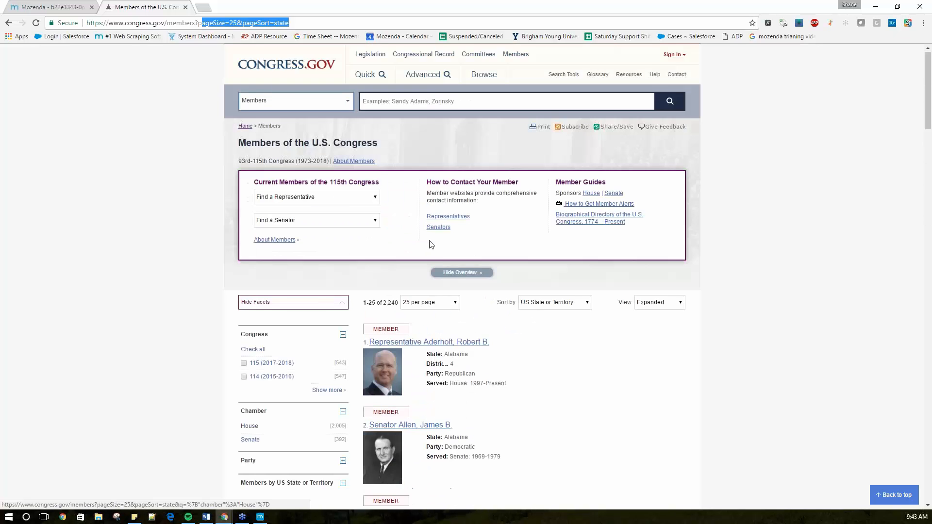
- Return to the Congress - Details data in Mozenda, refresh it and examine the newest items on the last page
click(45, 7)
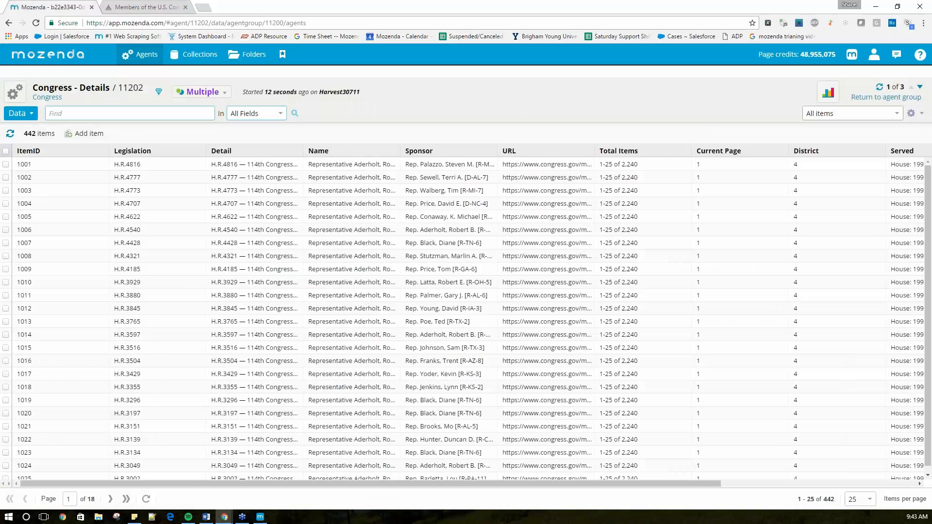
scroll(170, 252, down, 1)
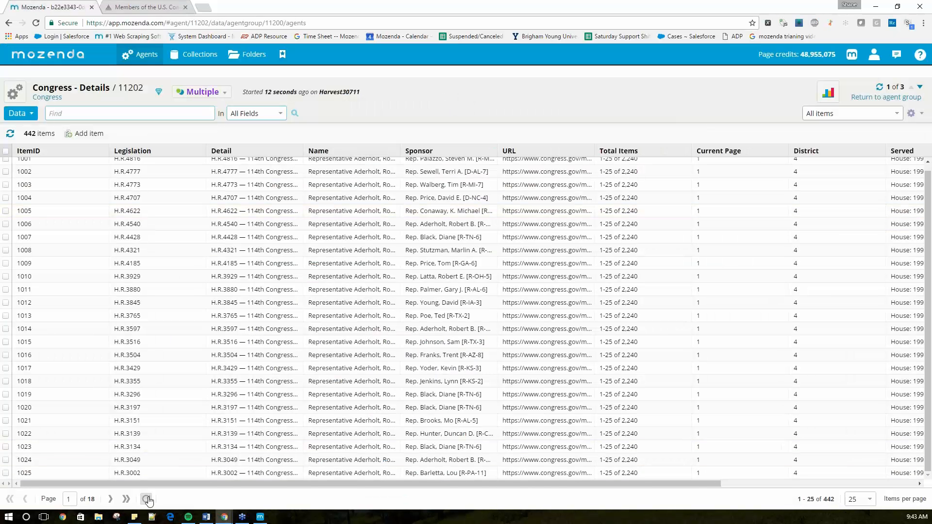
click(146, 498)
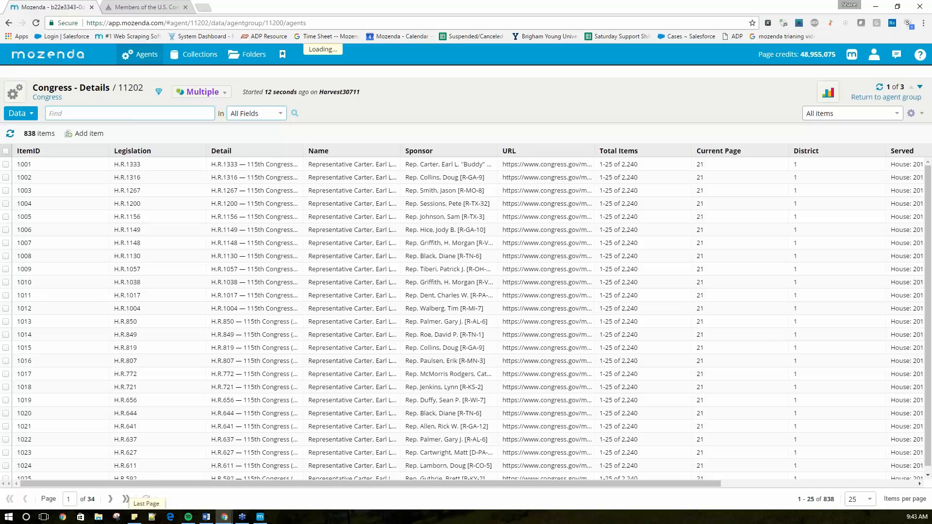
click(126, 499)
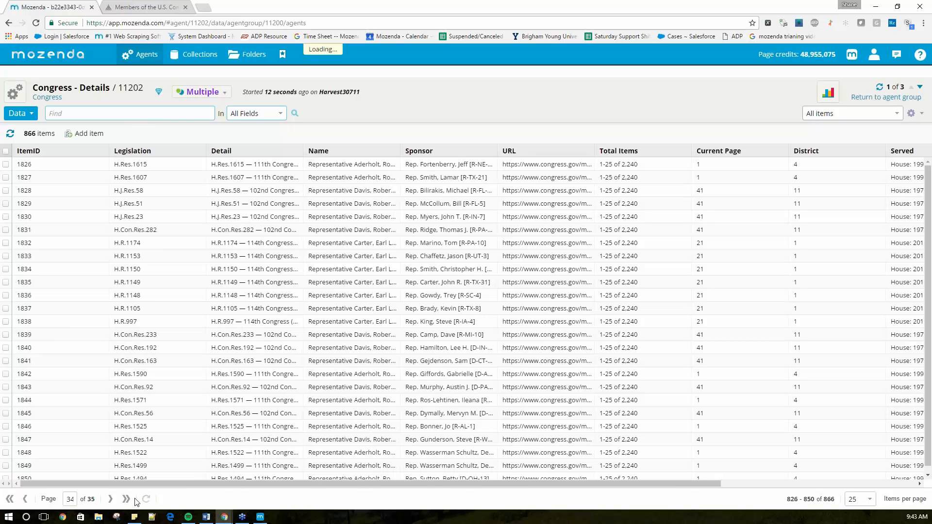
click(126, 499)
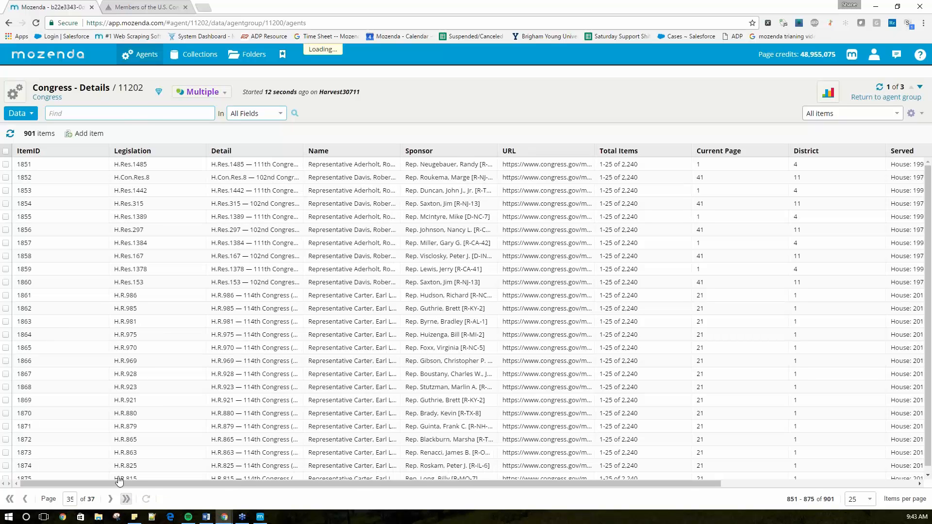